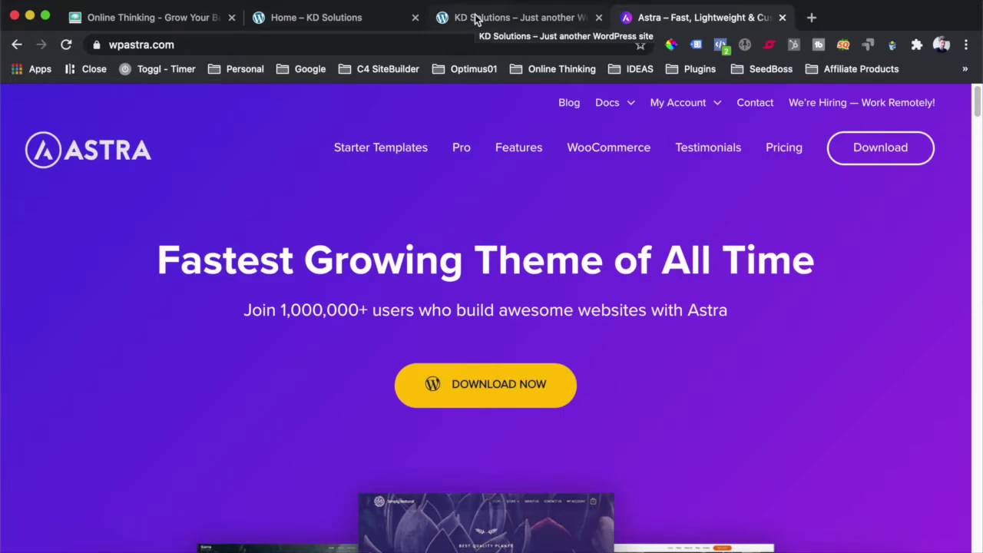
Close the KD Solutions coming-soon page and look over the Moving Firm home page
{"action": "left_click", "coordinate": [475, 18]}
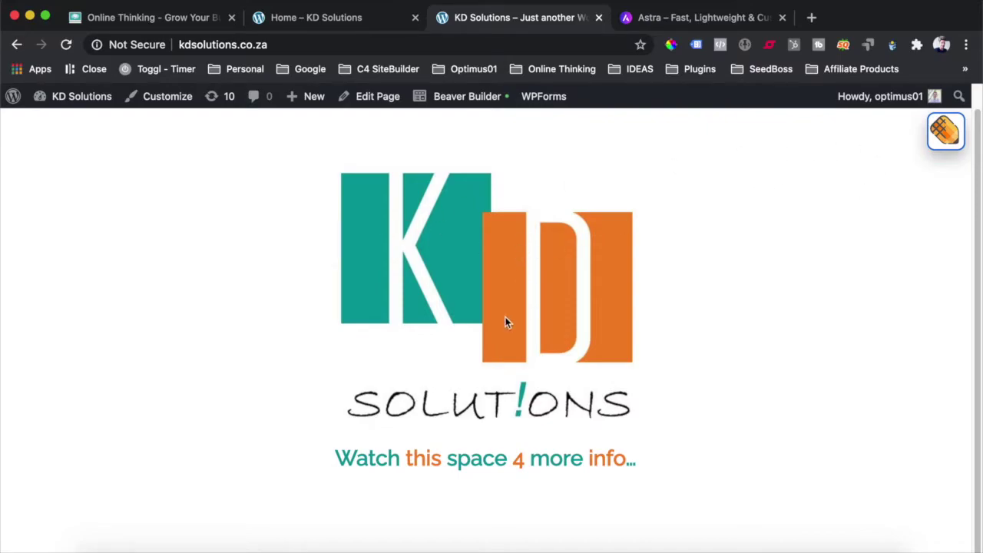
{"action": "scroll", "coordinate": [451, 246], "scroll_direction": "up", "scroll_amount": 2}
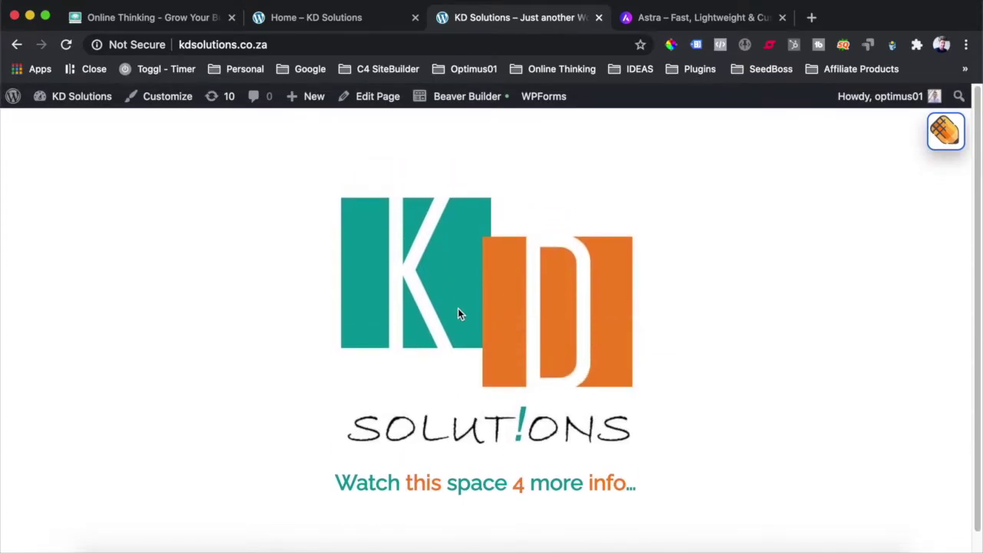
{"action": "left_click", "coordinate": [599, 17]}
{"action": "left_click", "coordinate": [371, 23]}
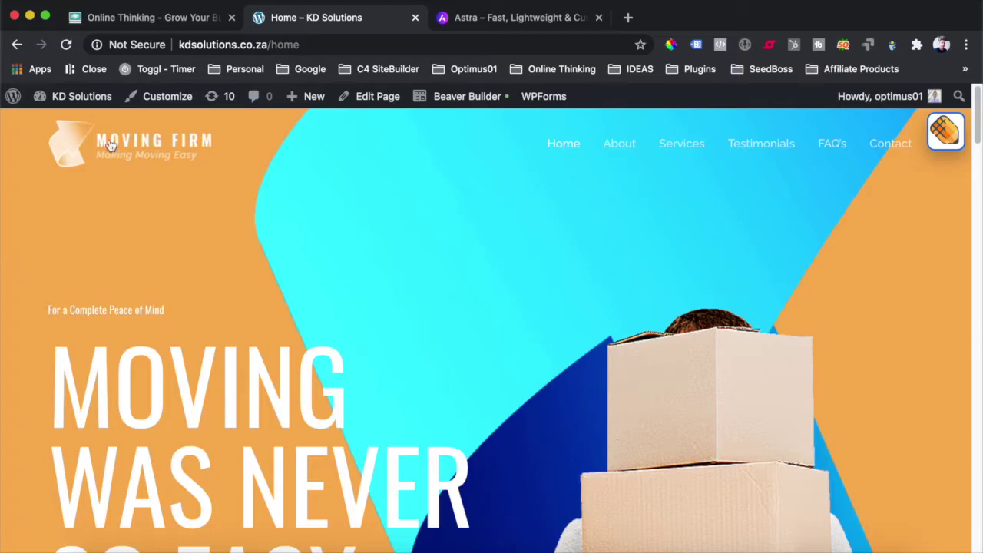
{"action": "scroll", "coordinate": [345, 251], "scroll_direction": "down", "scroll_amount": 15}
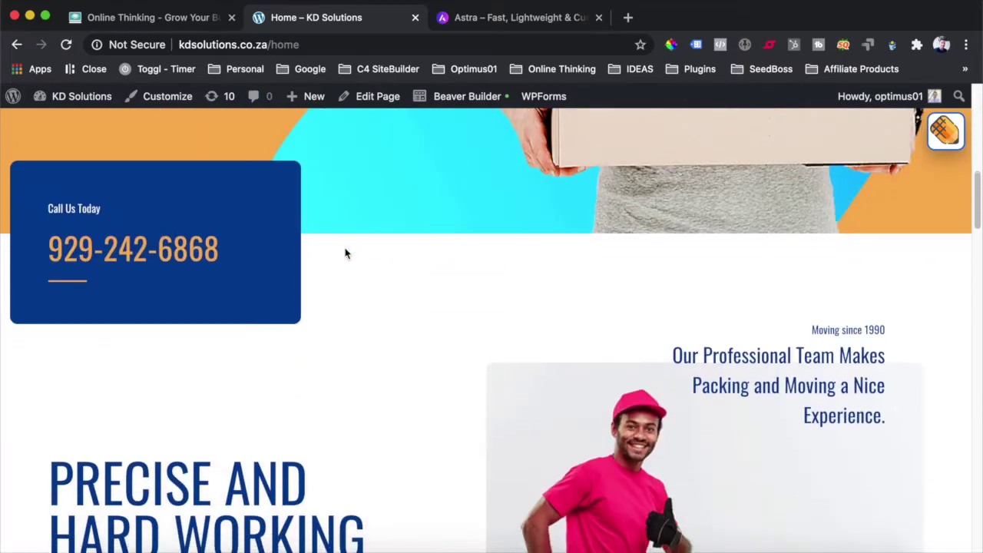
{"action": "scroll", "coordinate": [345, 253], "scroll_direction": "up", "scroll_amount": 15}
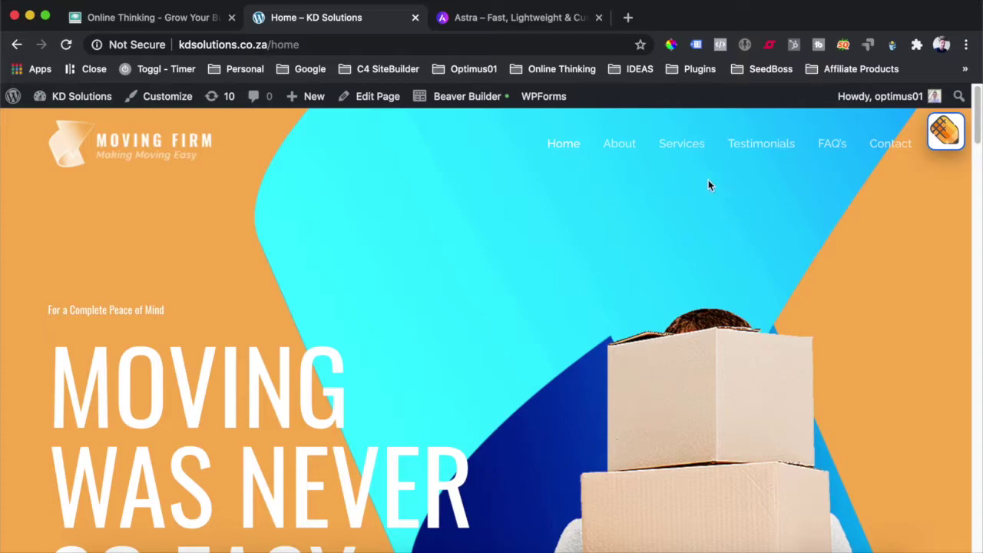
Go to the KD Solutions site dashboard and open the Astra Options page
{"action": "mouse_move", "coordinate": [93, 95]}
{"action": "left_click", "coordinate": [60, 123]}
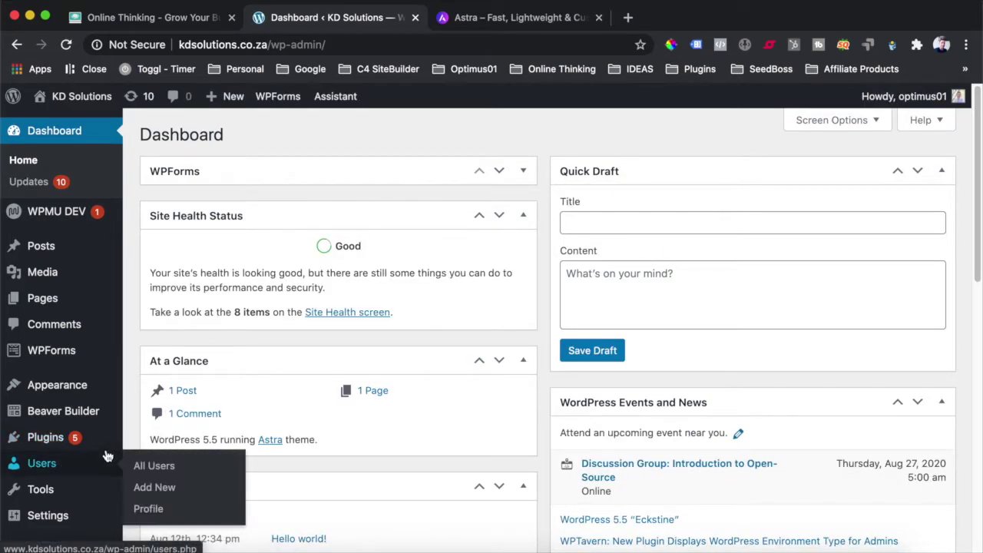
{"action": "mouse_move", "coordinate": [101, 449]}
{"action": "mouse_move", "coordinate": [77, 384]}
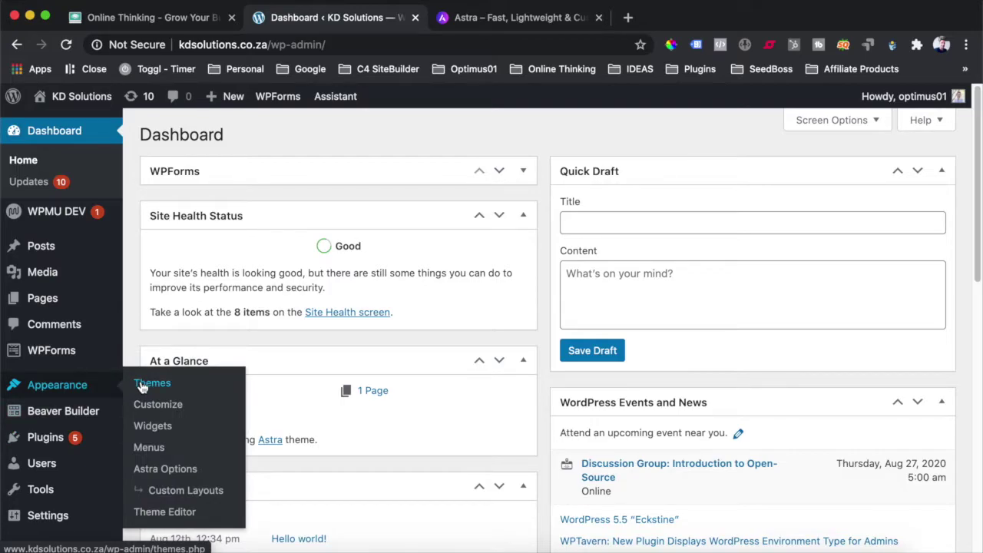
{"action": "left_click", "coordinate": [164, 470]}
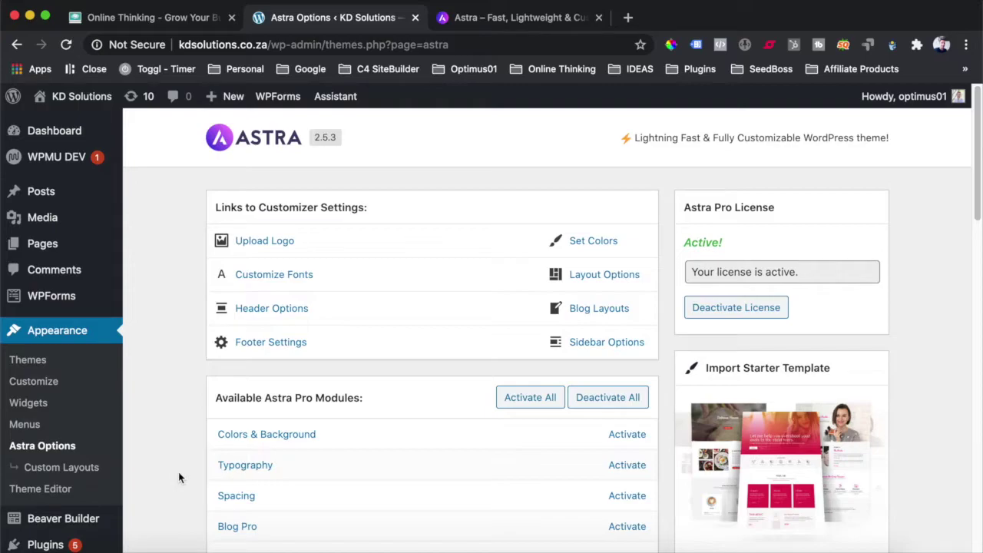
Activate the Astra Pro modules Colors & Background, Typography, Spacing, Mobile Header, Header Sections, Nav Menu, Sticky Header and Scroll To Top
{"action": "scroll", "coordinate": [250, 378], "scroll_direction": "down", "scroll_amount": 3}
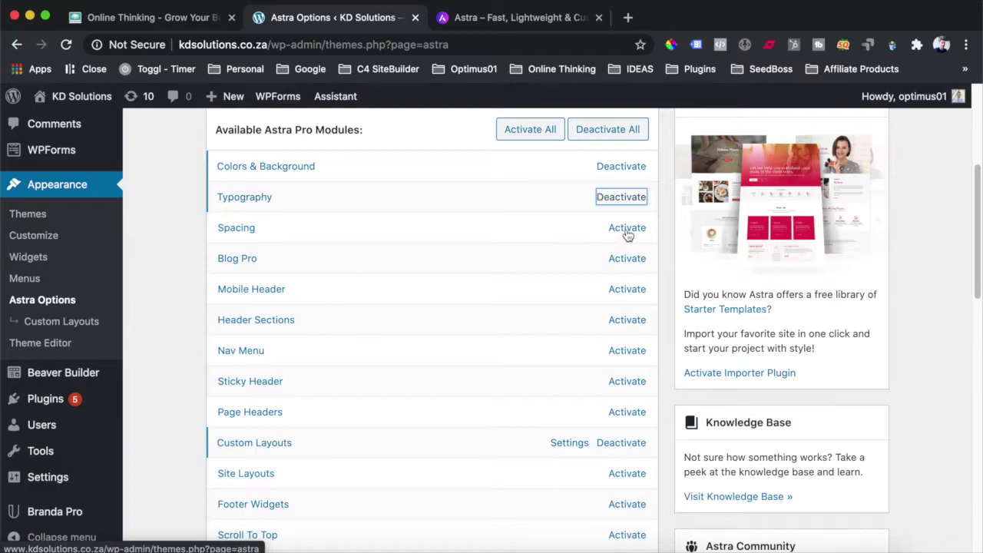
{"action": "left_click", "coordinate": [627, 230]}
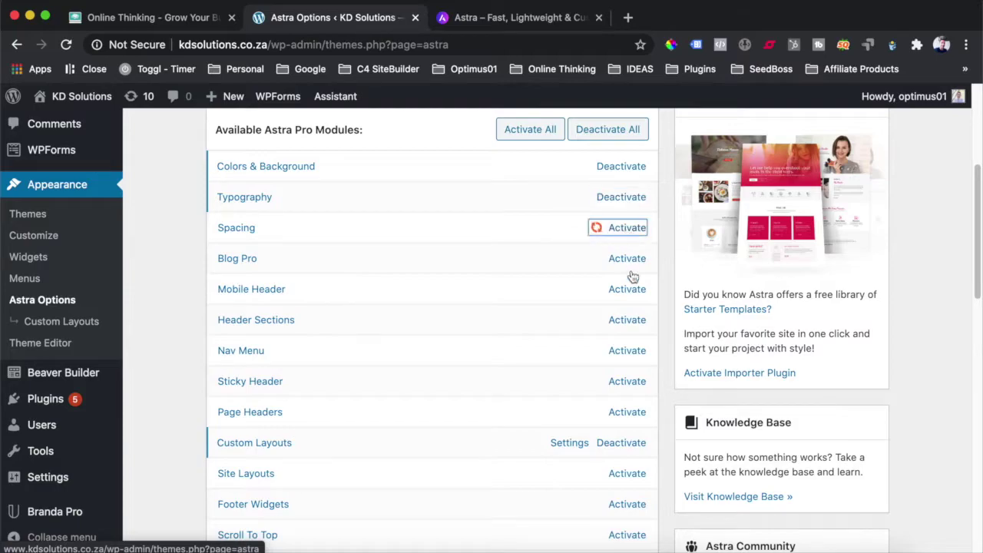
{"action": "left_click", "coordinate": [626, 291]}
{"action": "left_click", "coordinate": [627, 321]}
{"action": "left_click", "coordinate": [619, 353]}
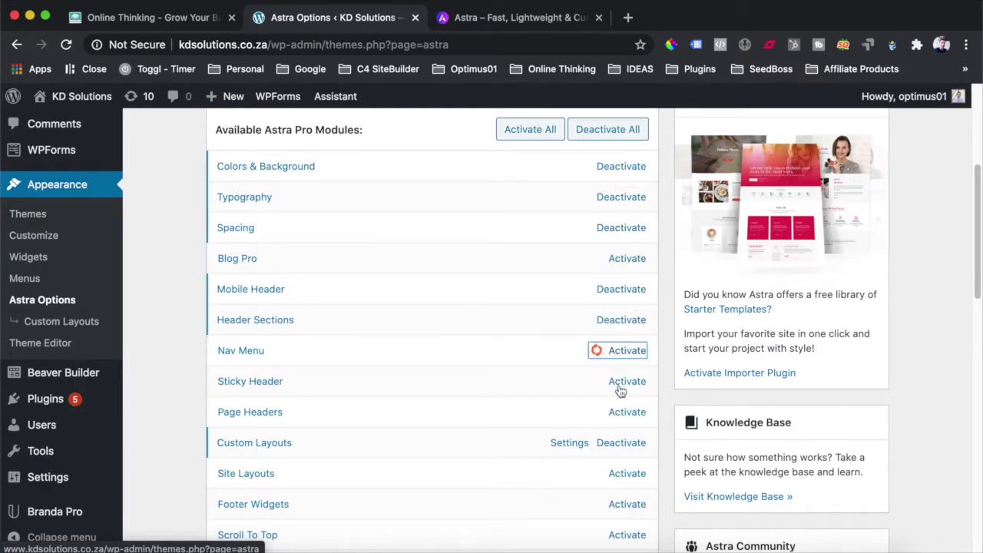
{"action": "left_click", "coordinate": [624, 381]}
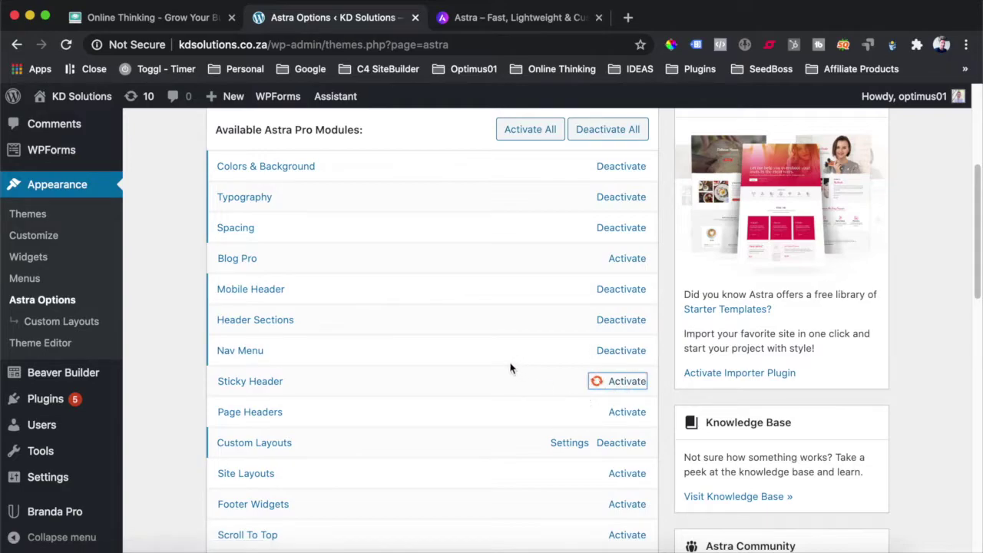
{"action": "scroll", "coordinate": [512, 369], "scroll_direction": "down", "scroll_amount": 2}
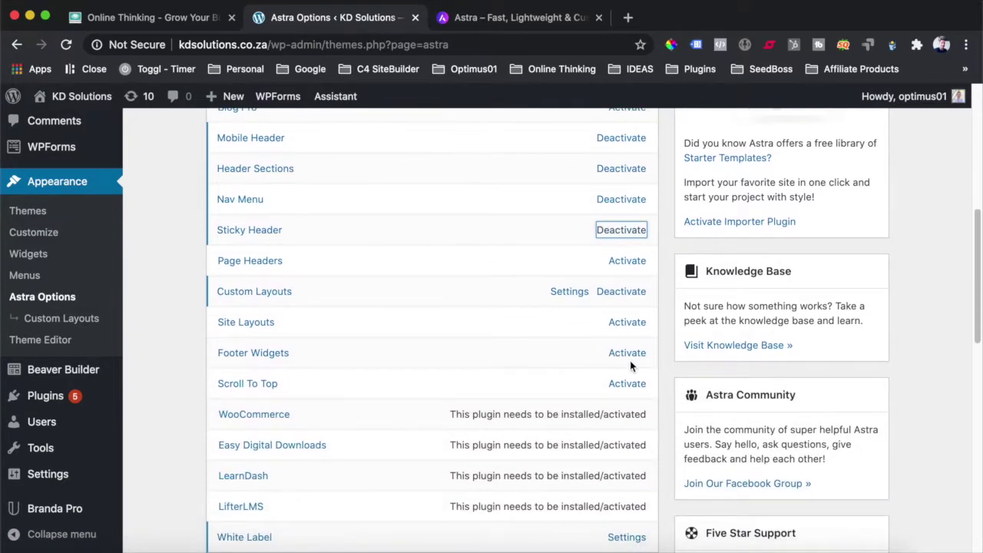
{"action": "left_click", "coordinate": [624, 385]}
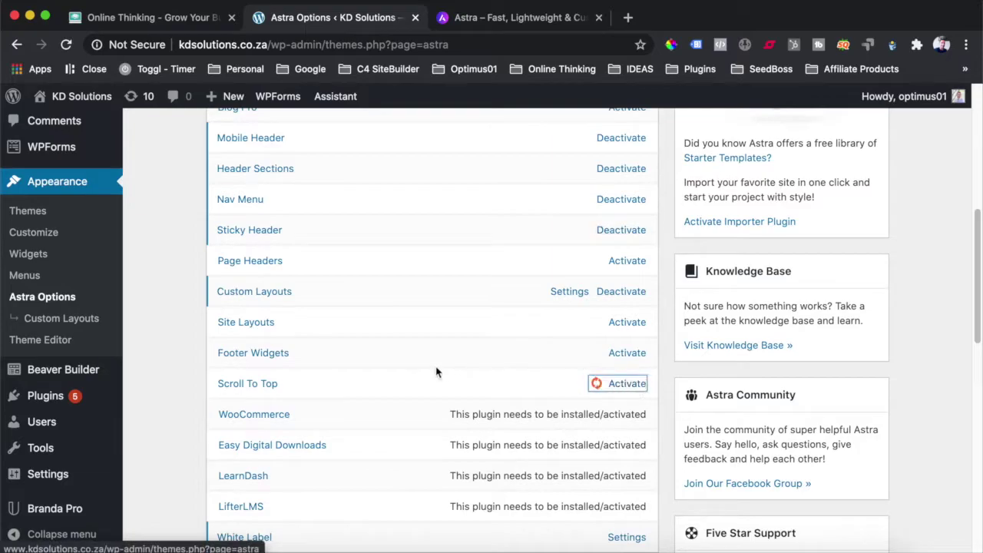
Review which Astra Pro modules are active in the list of available modules
{"action": "scroll", "coordinate": [527, 394], "scroll_direction": "up", "scroll_amount": 2}
{"action": "scroll", "coordinate": [528, 394], "scroll_direction": "up", "scroll_amount": 2}
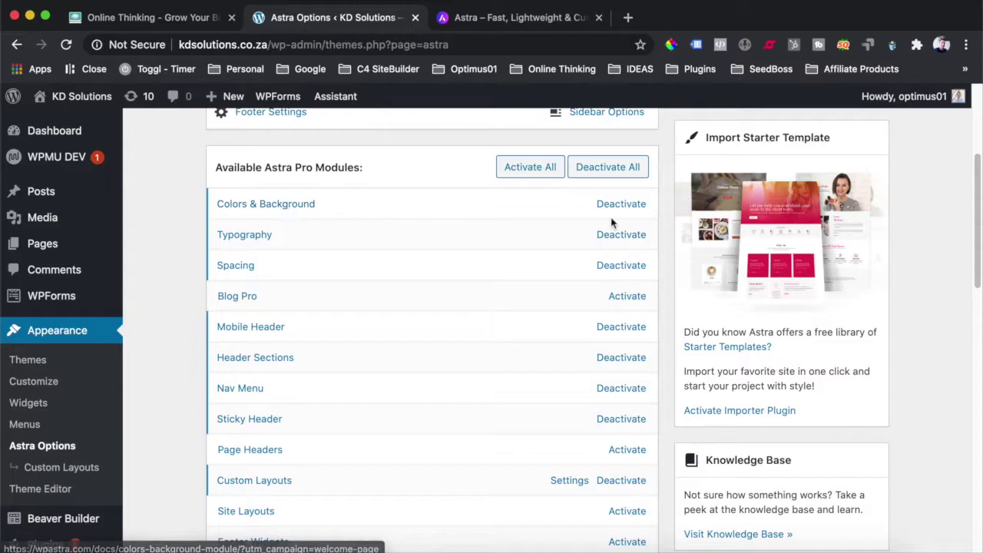
{"action": "scroll", "coordinate": [537, 200], "scroll_direction": "down", "scroll_amount": 3}
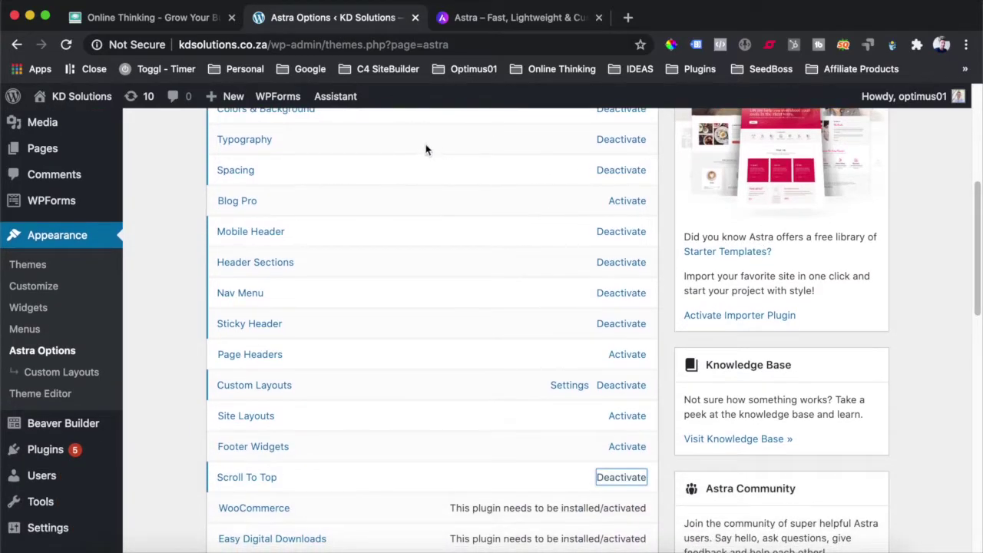
{"action": "scroll", "coordinate": [325, 159], "scroll_direction": "up", "scroll_amount": 1}
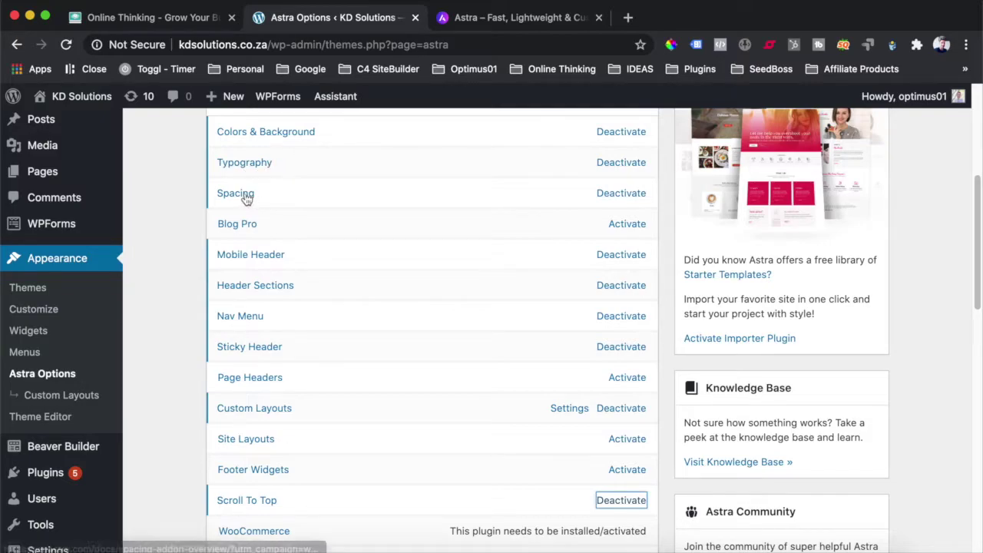
{"action": "scroll", "coordinate": [276, 261], "scroll_direction": "down", "scroll_amount": 3}
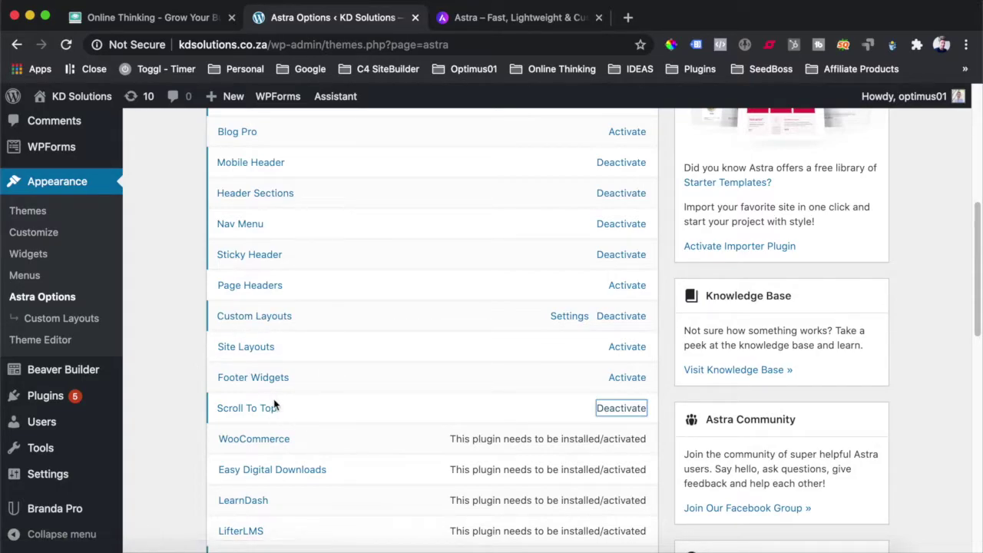
{"action": "scroll", "coordinate": [303, 369], "scroll_direction": "up", "scroll_amount": 5}
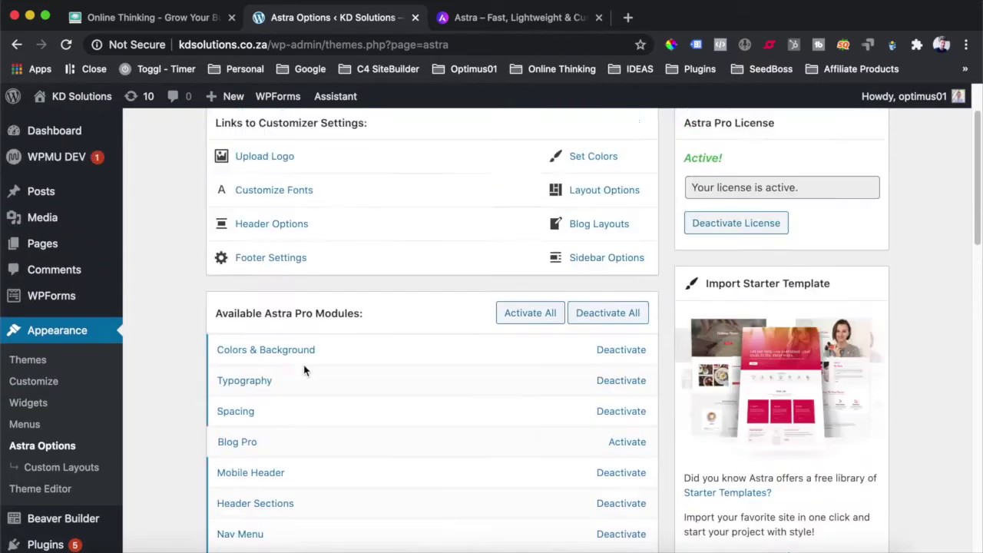
Visit the site, go to kdsolutions.co.za/home and open that page in the theme customizer
{"action": "mouse_move", "coordinate": [77, 97]}
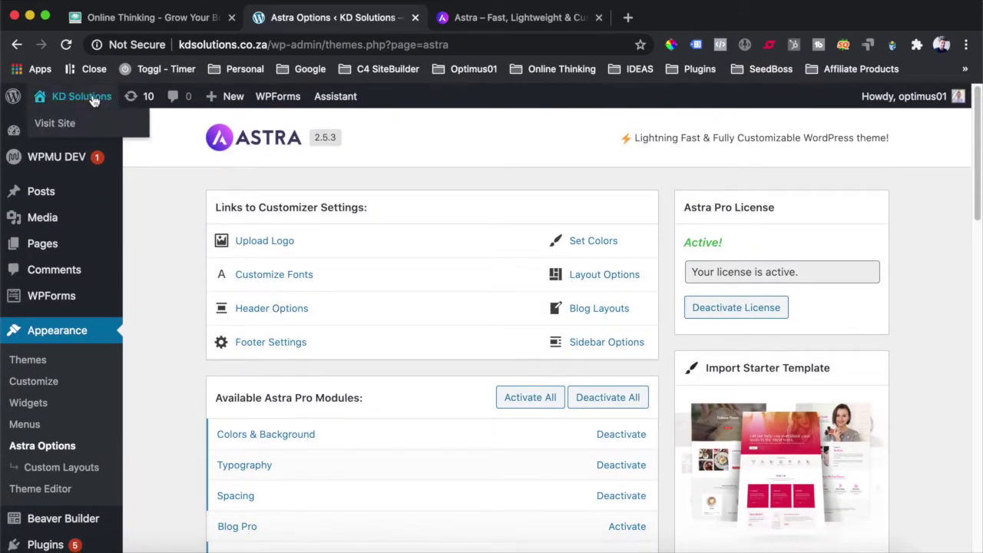
{"action": "left_click", "coordinate": [67, 125]}
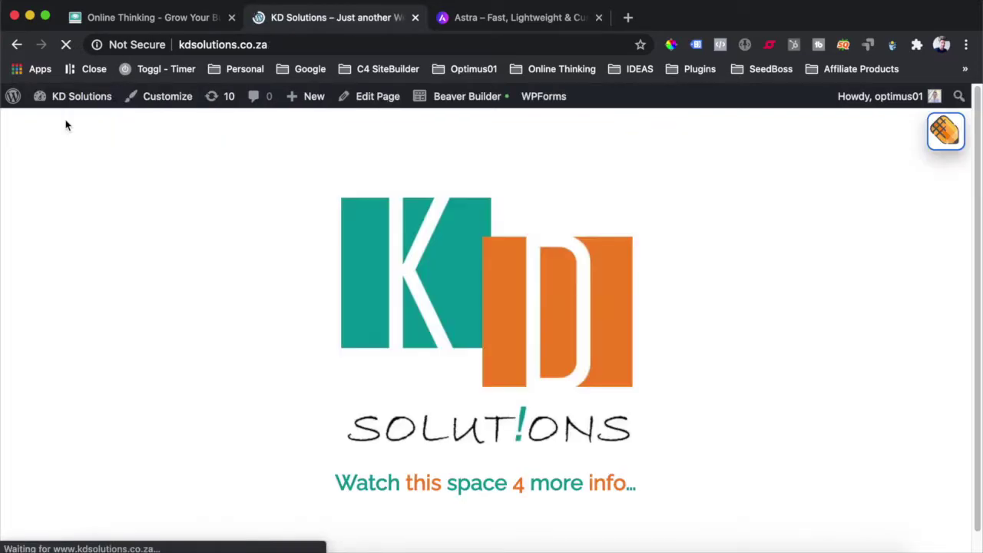
{"action": "left_click", "coordinate": [300, 48]}
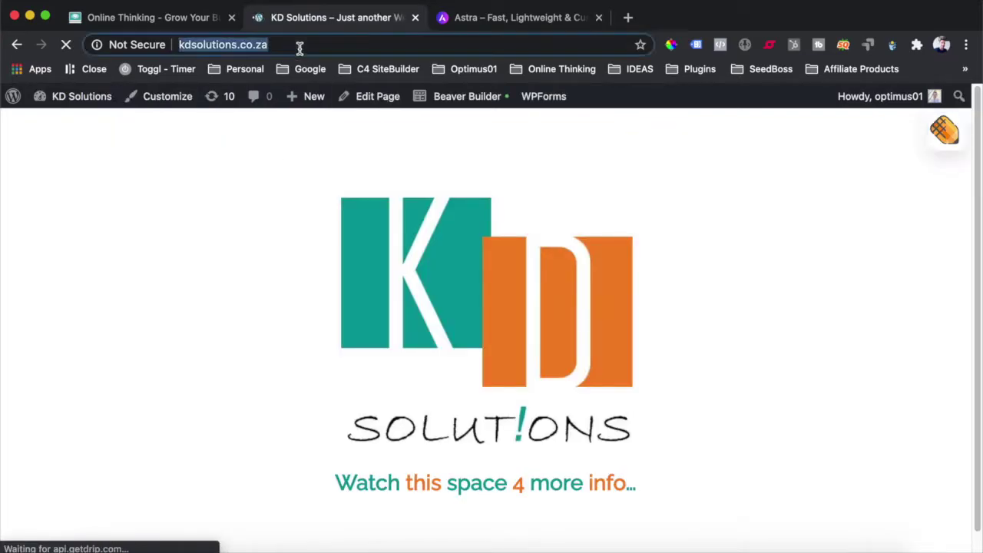
{"action": "key", "text": "Right"}
{"action": "type", "text": "hom"}
{"action": "key", "text": "Return"}
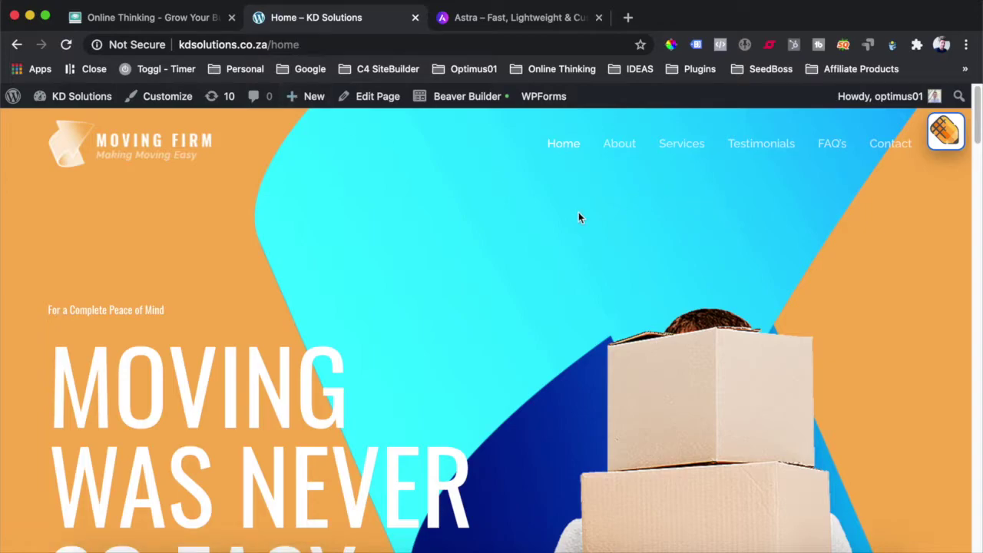
{"action": "left_click", "coordinate": [162, 98]}
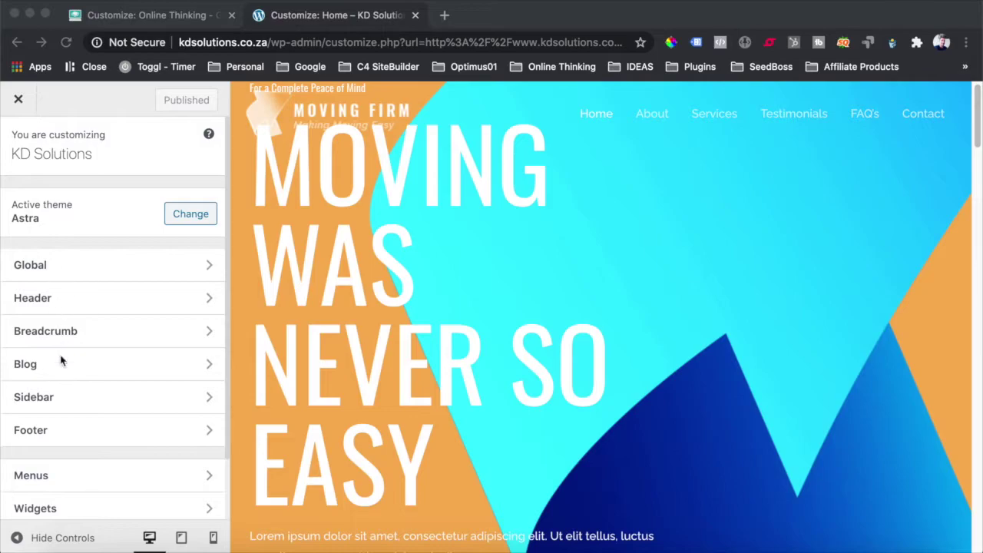
Open the Global customizer settings and look at the Typography section
{"action": "left_click", "coordinate": [209, 268]}
{"action": "left_click", "coordinate": [208, 266]}
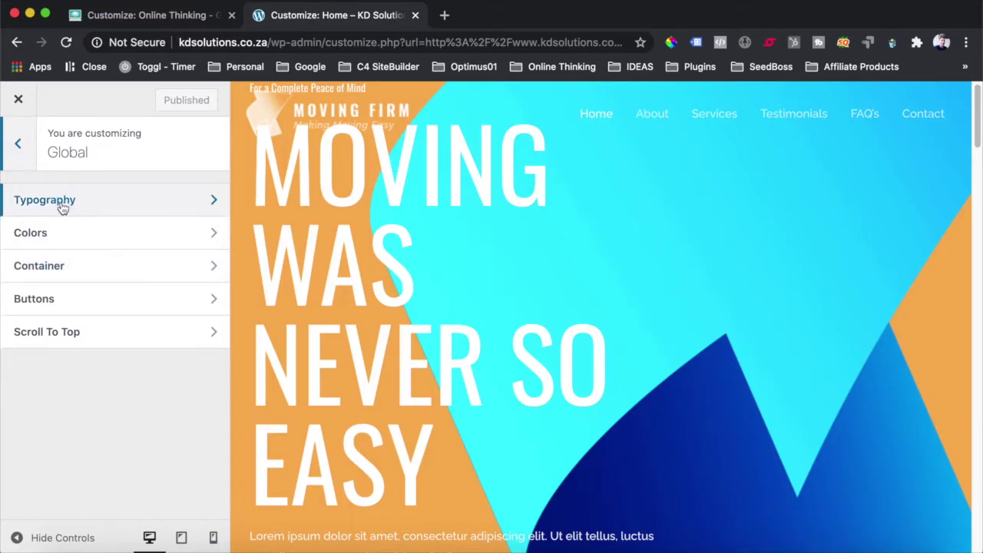
{"action": "left_click", "coordinate": [211, 200]}
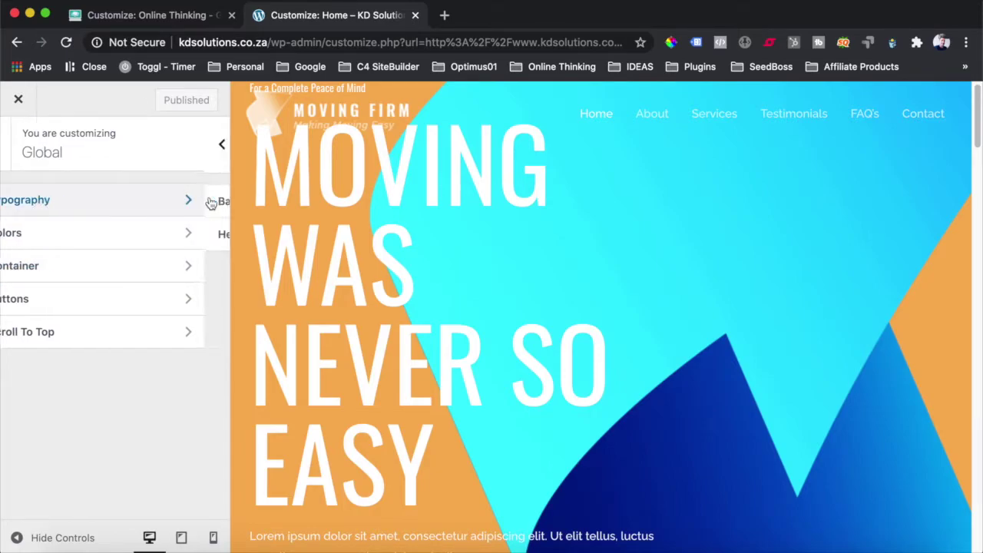
{"action": "left_click", "coordinate": [22, 143]}
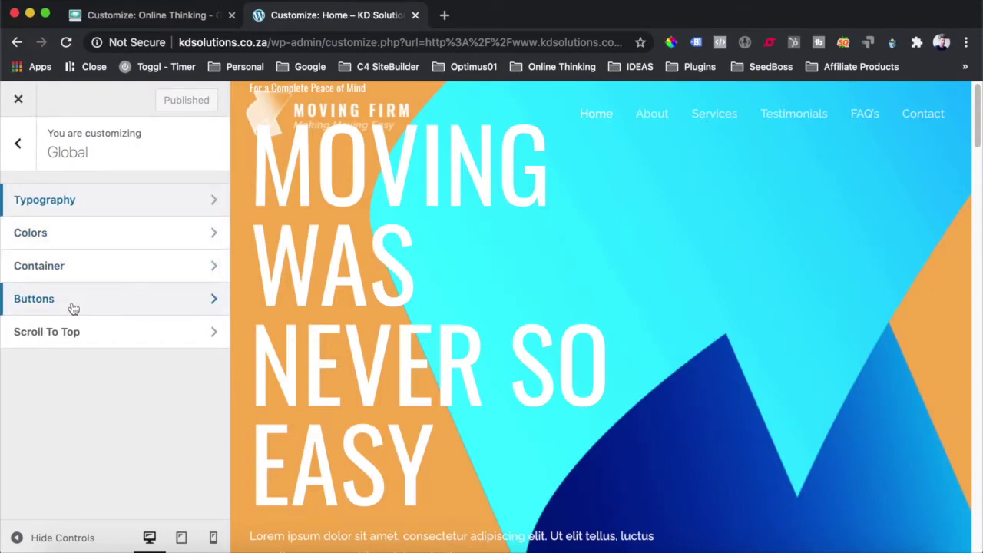
Examine the Scroll To Top settings and test the scroll-to-top button at the end of the page preview
{"action": "left_click", "coordinate": [83, 342]}
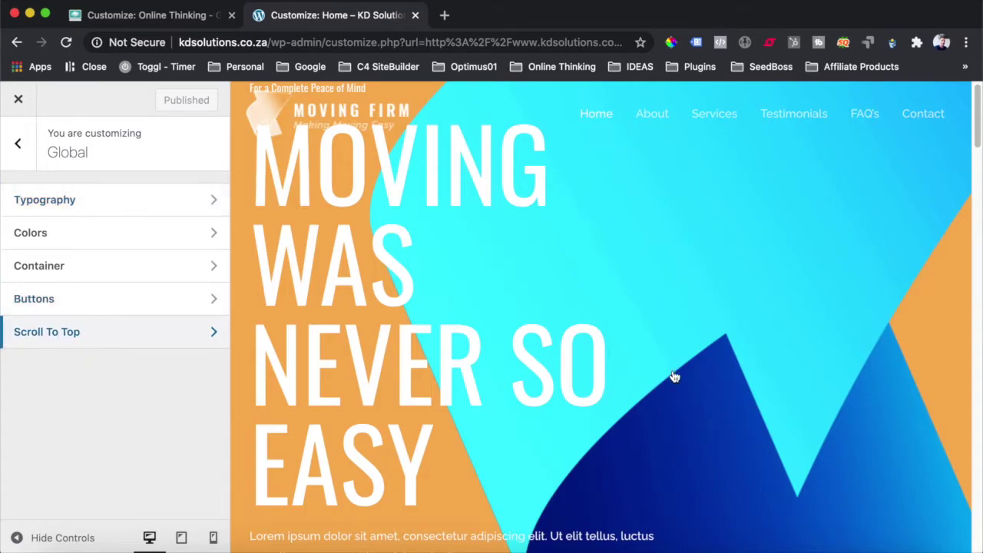
{"action": "scroll", "coordinate": [792, 382], "scroll_direction": "down", "scroll_amount": 20}
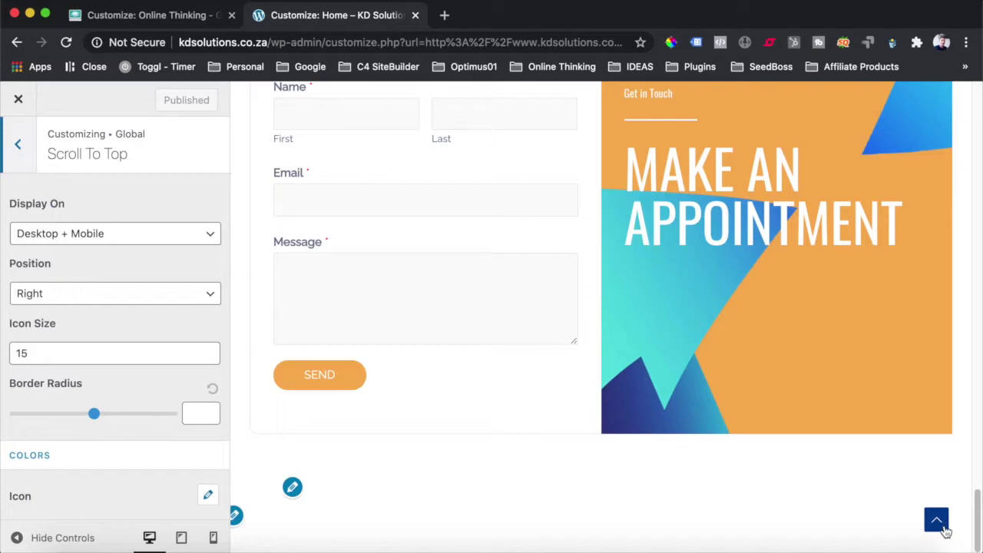
{"action": "left_click", "coordinate": [939, 526]}
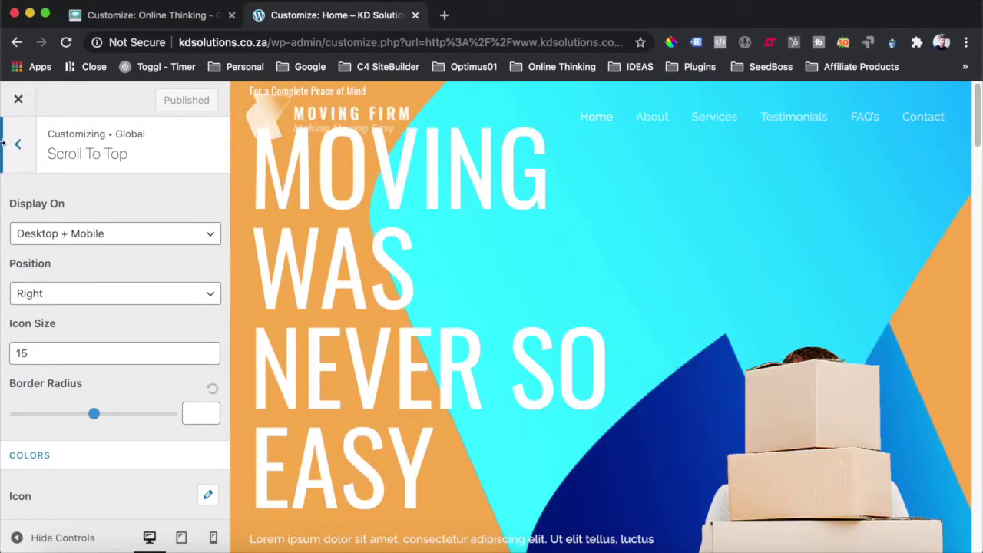
{"action": "left_click", "coordinate": [18, 150]}
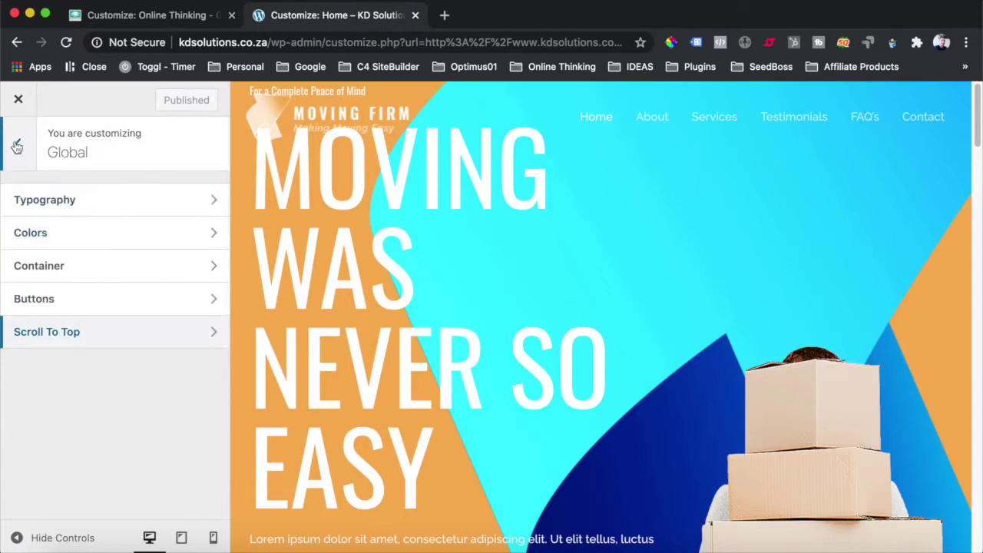
{"action": "left_click", "coordinate": [18, 147]}
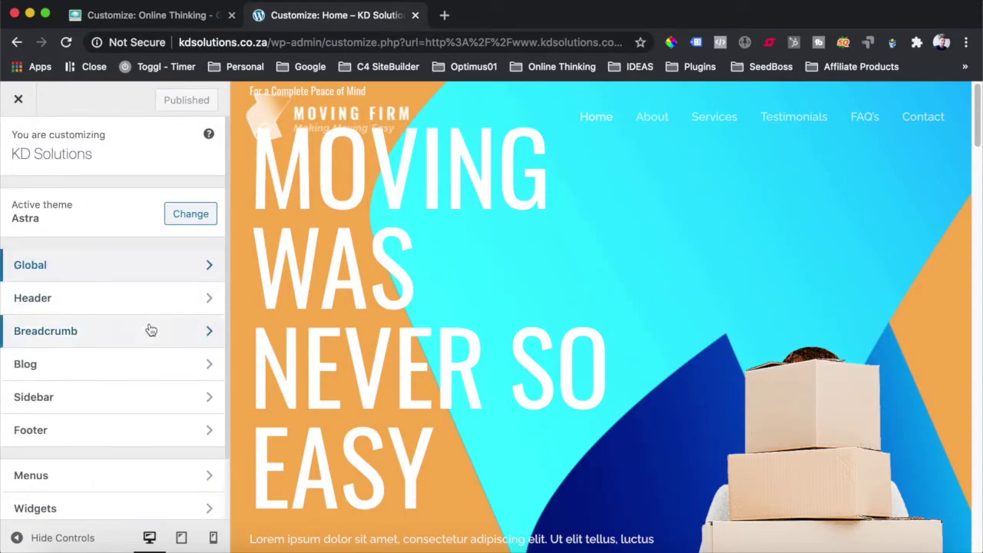
Open the Header settings, hide the customizer controls and examine the full-width page preview down to its end
{"action": "left_click", "coordinate": [79, 300]}
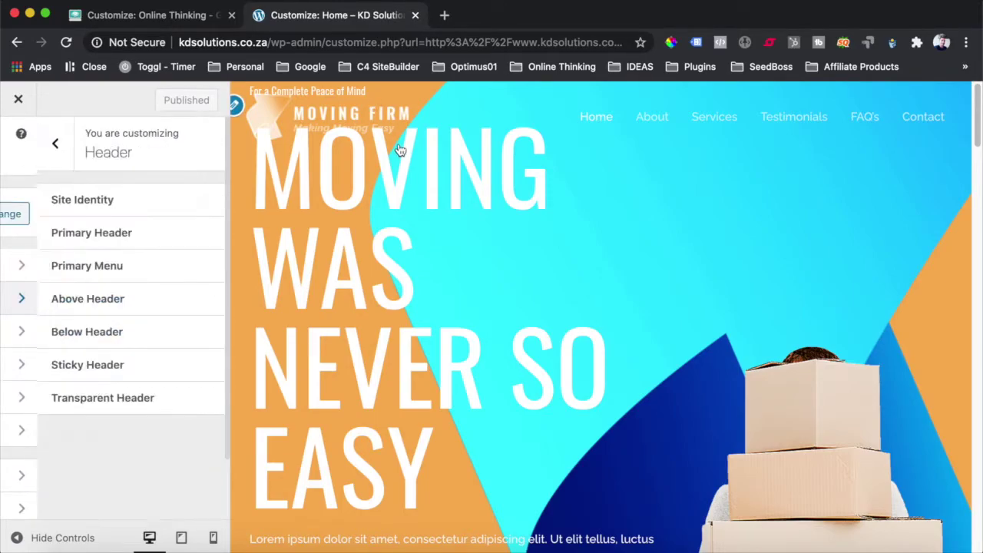
{"action": "left_click", "coordinate": [46, 537]}
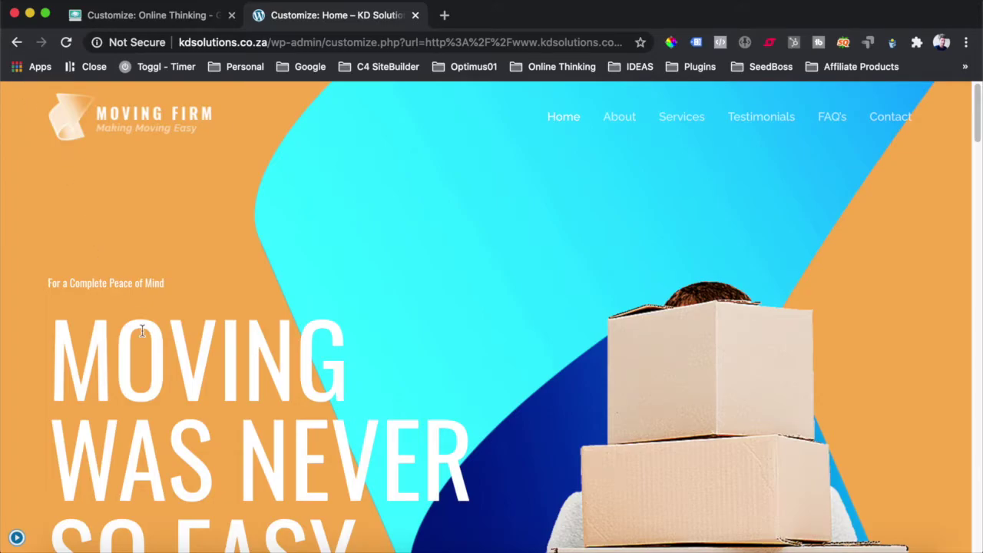
{"action": "scroll", "coordinate": [142, 330], "scroll_direction": "down", "scroll_amount": 20}
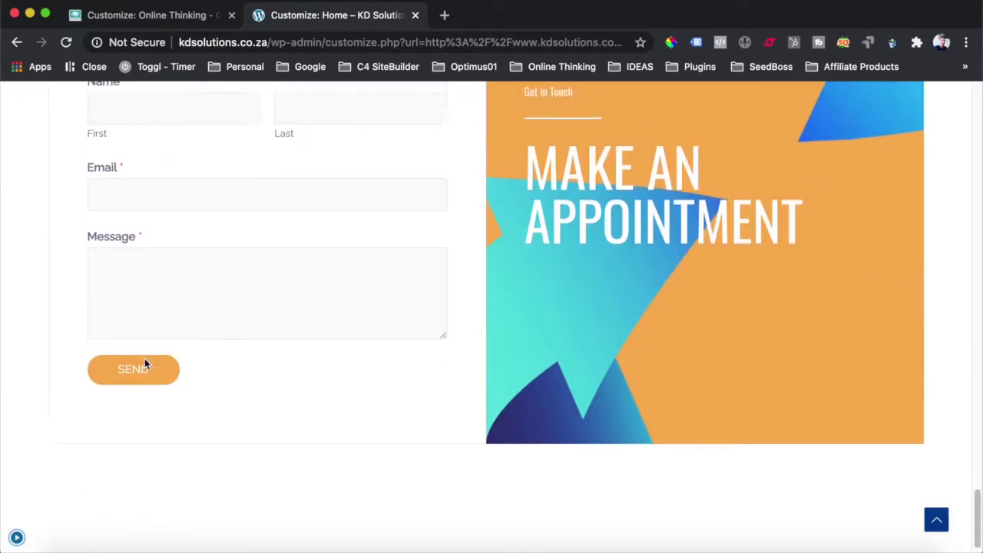
Bring back the customizer controls and open the Site Identity settings of the header
{"action": "scroll", "coordinate": [144, 358], "scroll_direction": "up", "scroll_amount": 20}
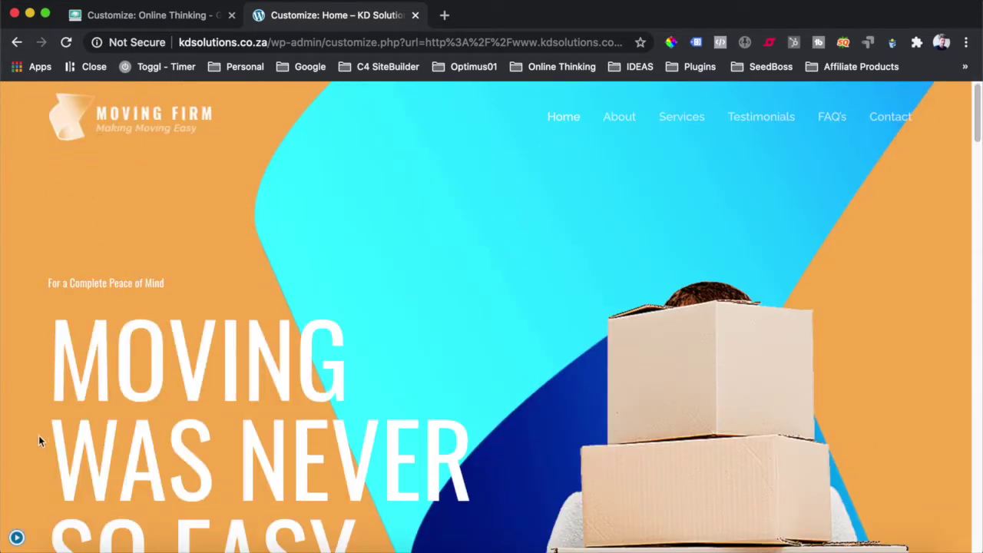
{"action": "left_click", "coordinate": [17, 538]}
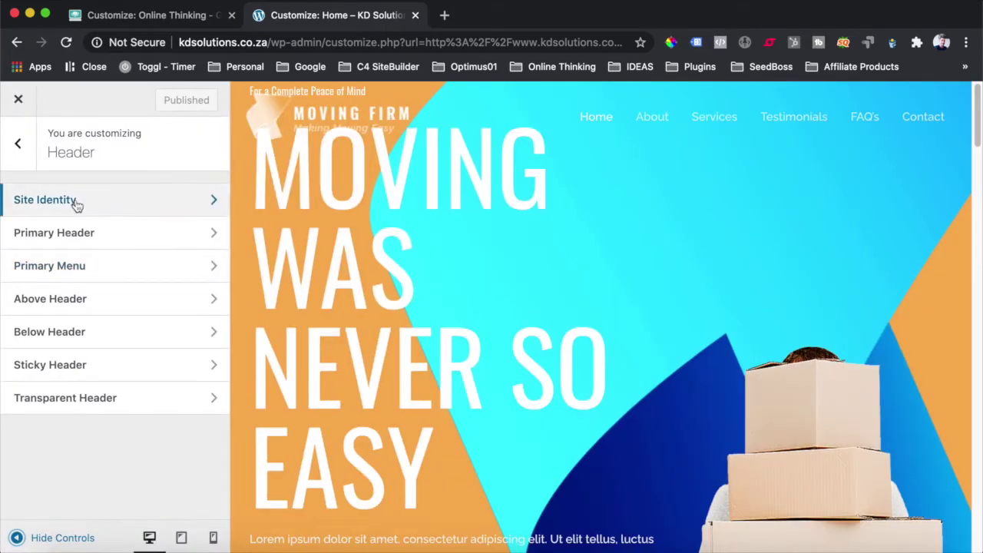
{"action": "left_click", "coordinate": [26, 202]}
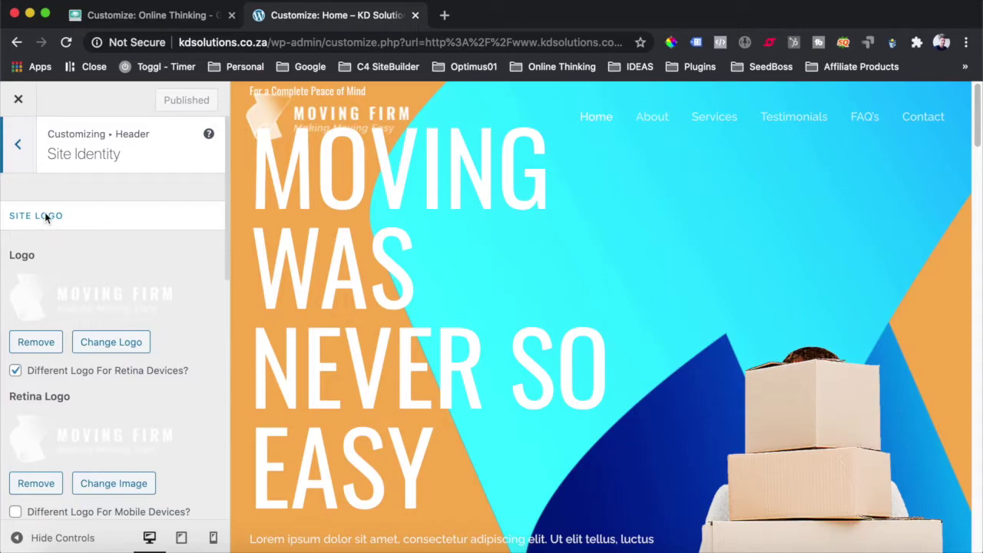
Replace the site logo with KD-Solutions-Logo-Horizontle.png from the media library, keeping the image uncropped
{"action": "left_click", "coordinate": [107, 342]}
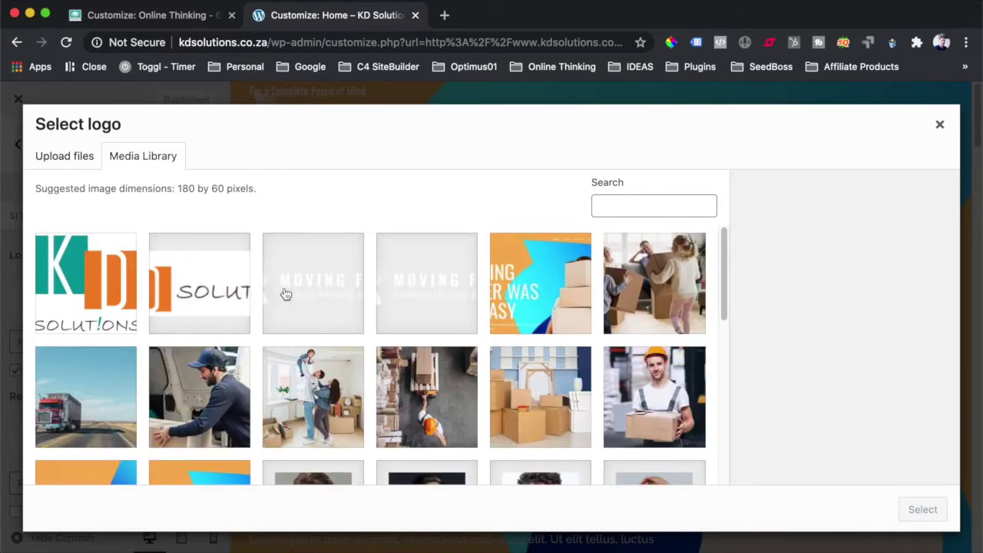
{"action": "left_click", "coordinate": [205, 277]}
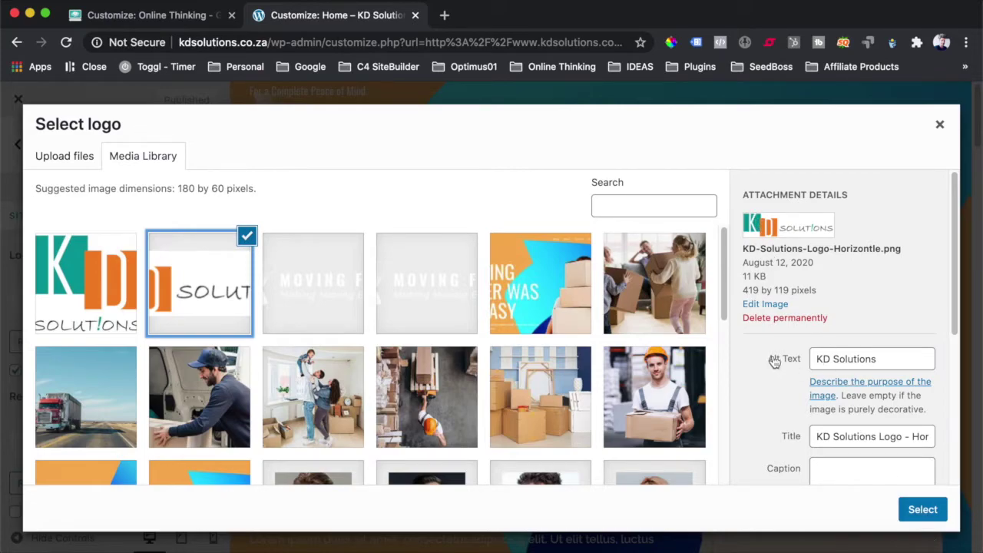
{"action": "left_click", "coordinate": [888, 362]}
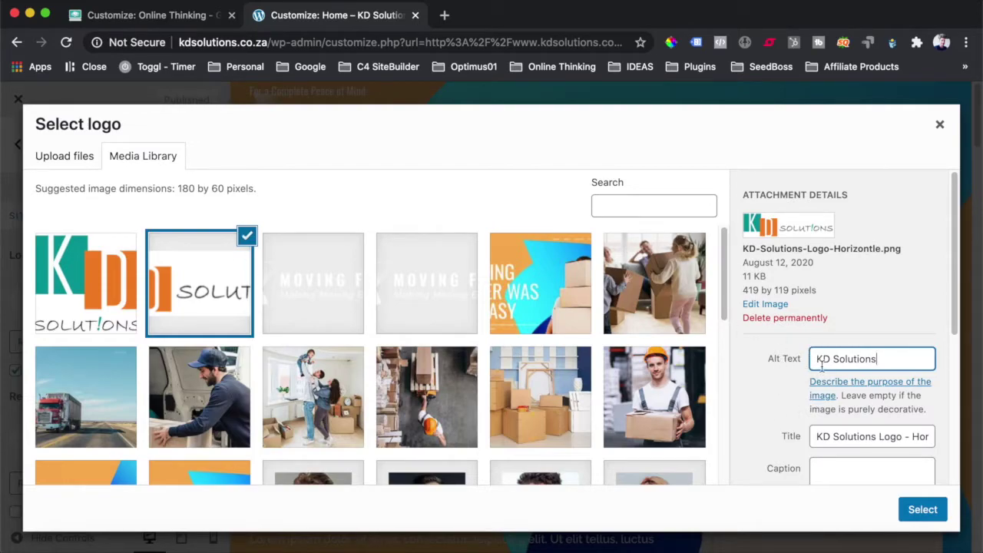
{"action": "left_click", "coordinate": [923, 509]}
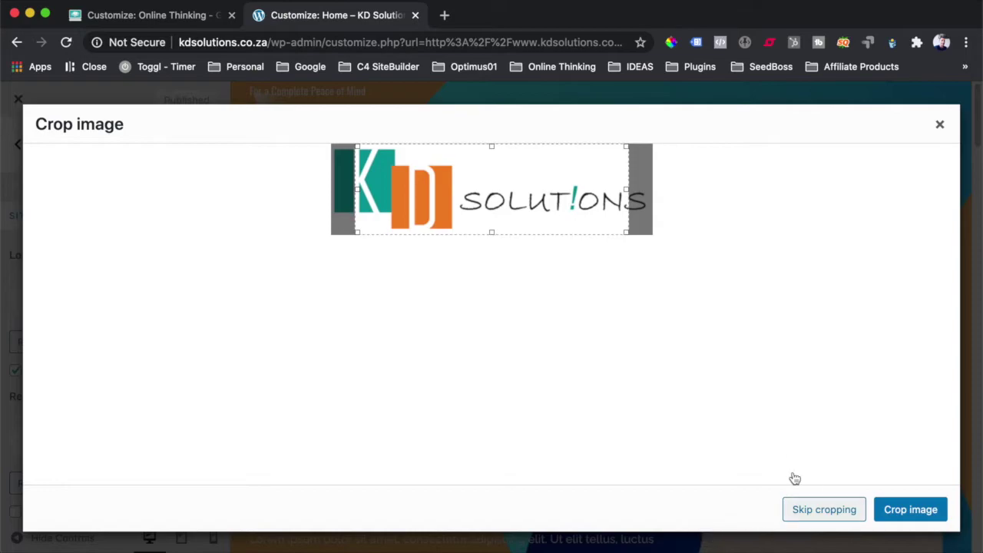
{"action": "left_click_drag", "start_coordinate": [492, 172], "coordinate": [433, 165]}
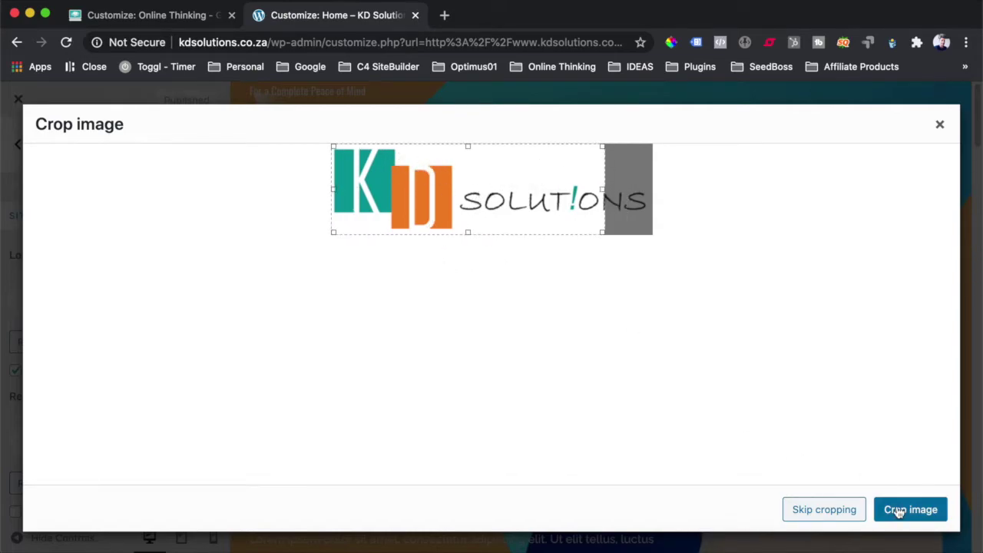
{"action": "left_click", "coordinate": [824, 522]}
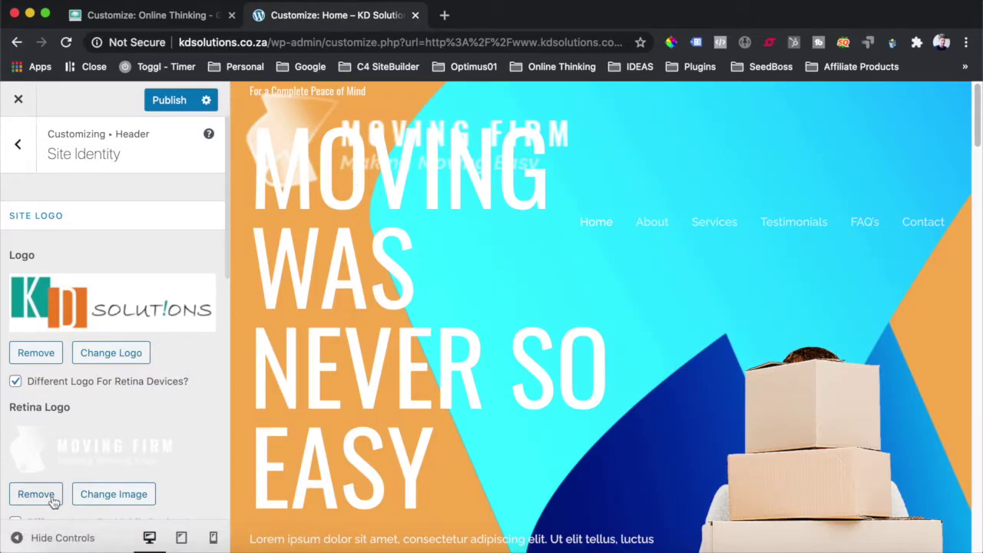
Remove the retina logo, disable the different logo for retina devices, and check the new logo in the page preview
{"action": "left_click", "coordinate": [52, 497]}
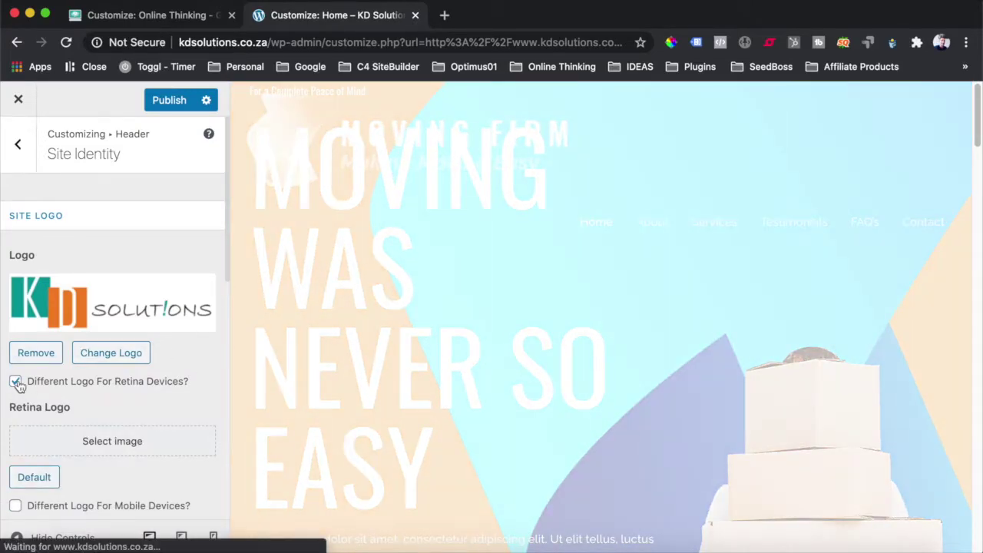
{"action": "left_click", "coordinate": [16, 382]}
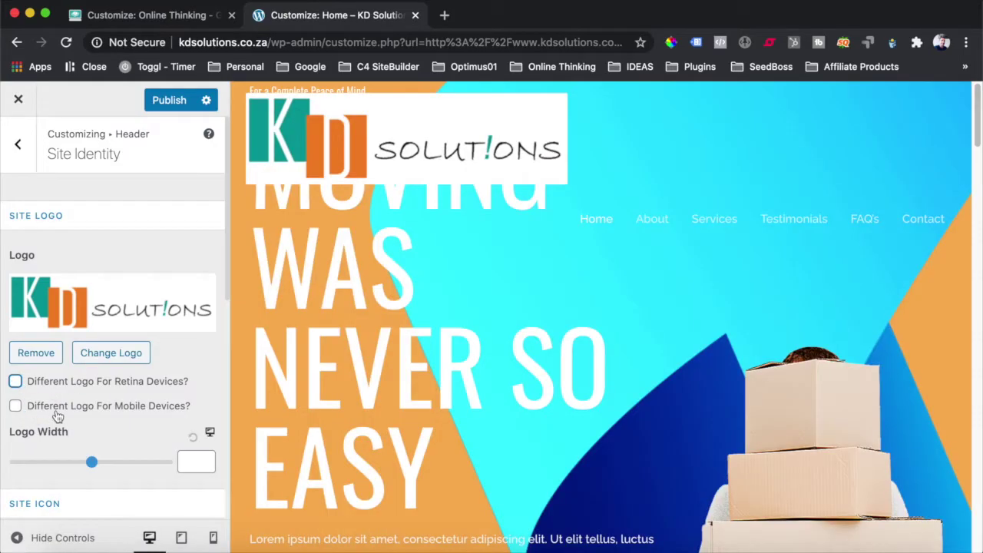
{"action": "scroll", "coordinate": [494, 205], "scroll_direction": "down", "scroll_amount": 4}
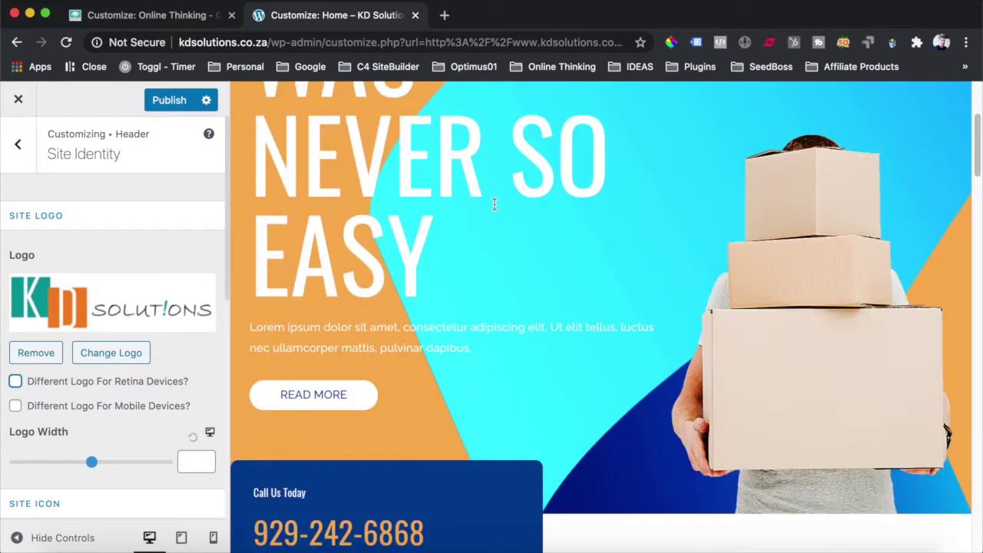
{"action": "scroll", "coordinate": [494, 204], "scroll_direction": "up", "scroll_amount": 4}
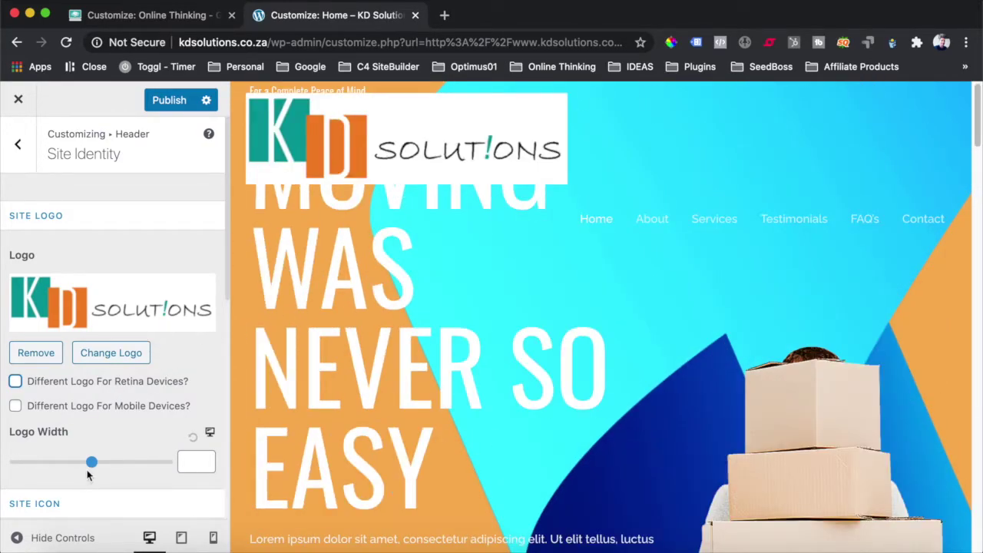
Reduce the desktop logo width to 242 and check the header in the page preview
{"action": "left_click_drag", "start_coordinate": [91, 466], "coordinate": [77, 464]}
{"action": "scroll", "coordinate": [527, 298], "scroll_direction": "down", "scroll_amount": 4}
{"action": "scroll", "coordinate": [515, 290], "scroll_direction": "up", "scroll_amount": 4}
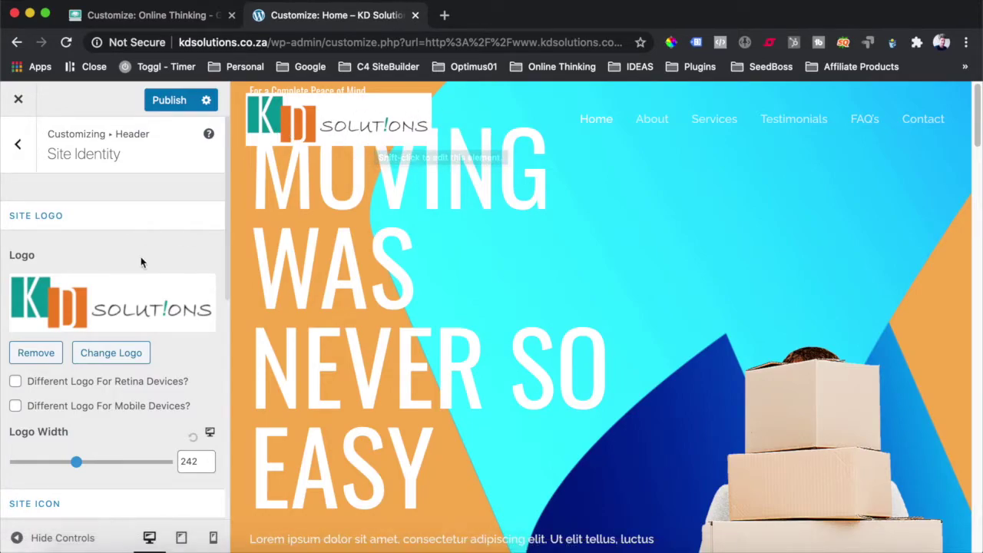
Examine the Transparent Header settings, including its logo, border and color options, and return to the Header sections
{"action": "left_click", "coordinate": [17, 144]}
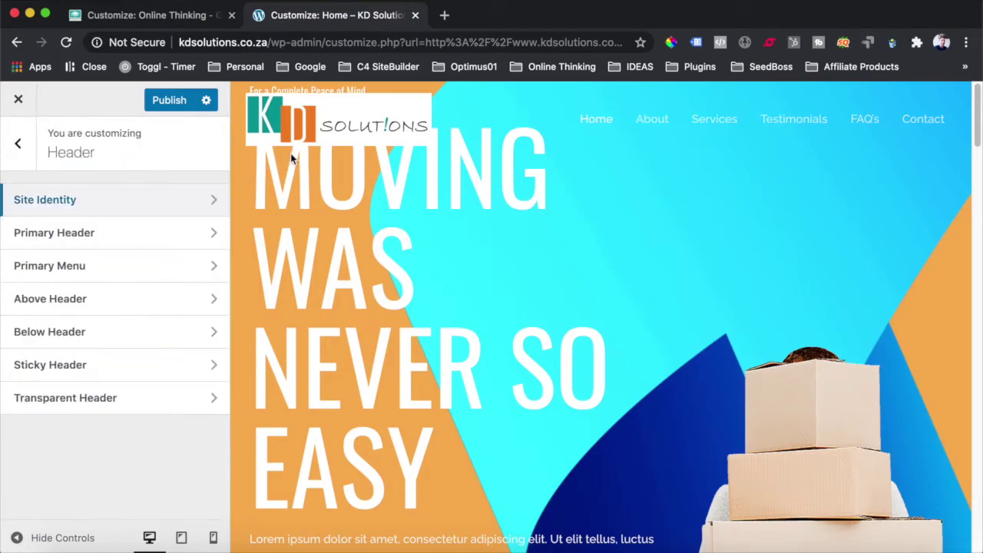
{"action": "left_click", "coordinate": [159, 401]}
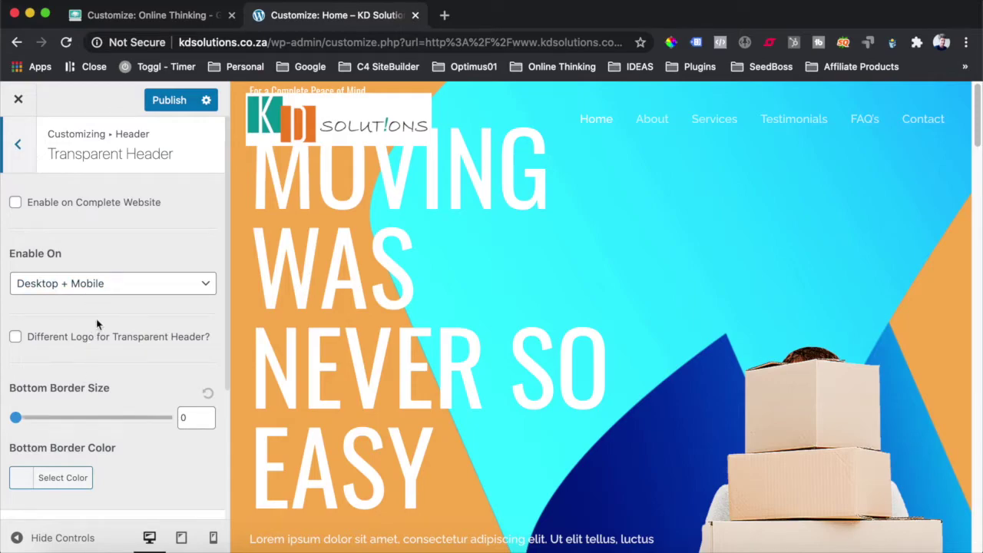
{"action": "scroll", "coordinate": [103, 336], "scroll_direction": "down", "scroll_amount": 4}
{"action": "scroll", "coordinate": [76, 321], "scroll_direction": "up", "scroll_amount": 4}
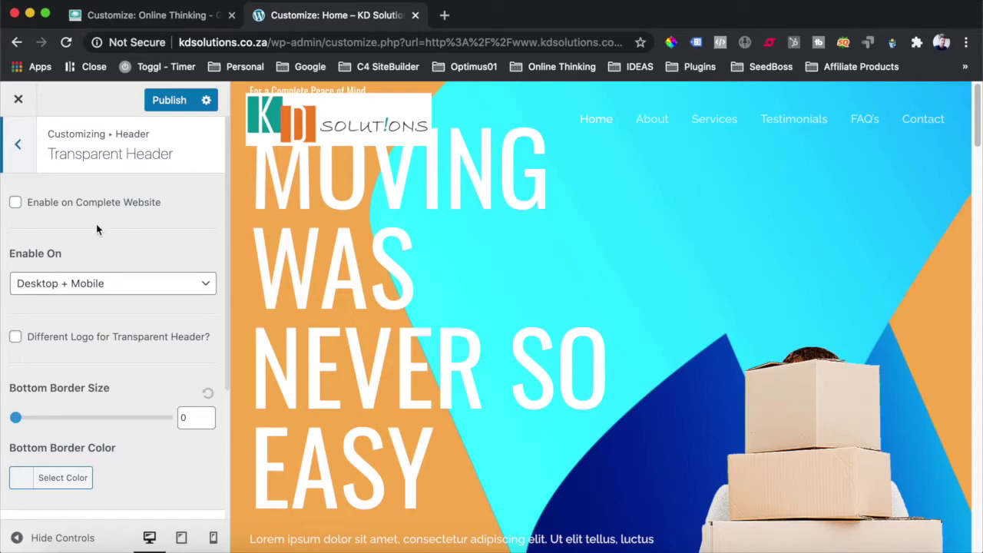
{"action": "scroll", "coordinate": [96, 228], "scroll_direction": "down", "scroll_amount": 3}
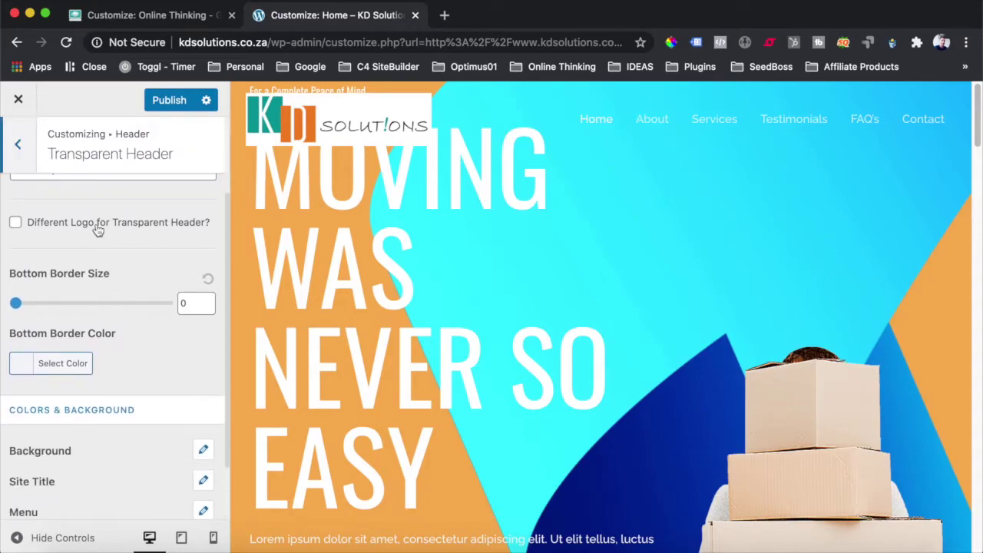
{"action": "left_click", "coordinate": [17, 148]}
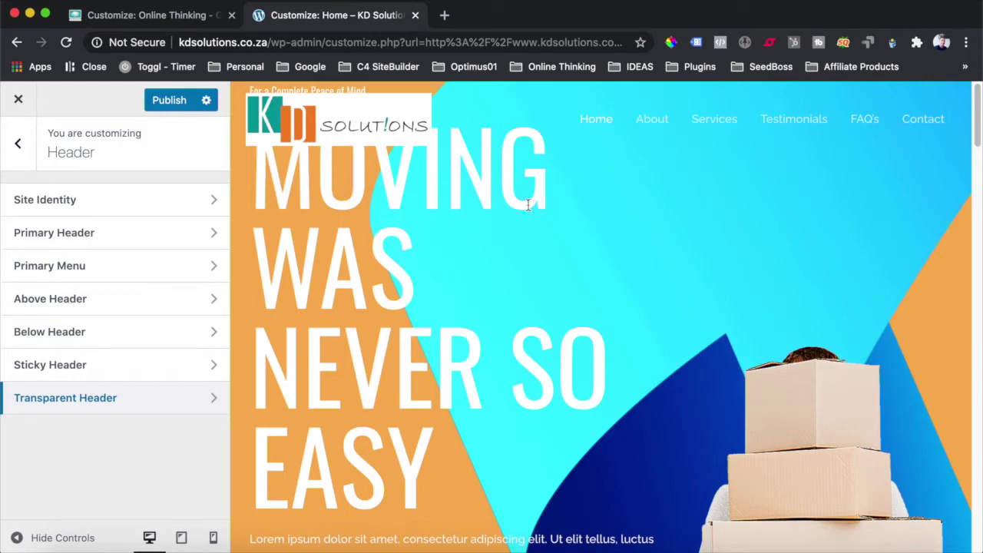
Set the desktop logo width to 250 in the Site Identity settings
{"action": "left_click", "coordinate": [108, 199]}
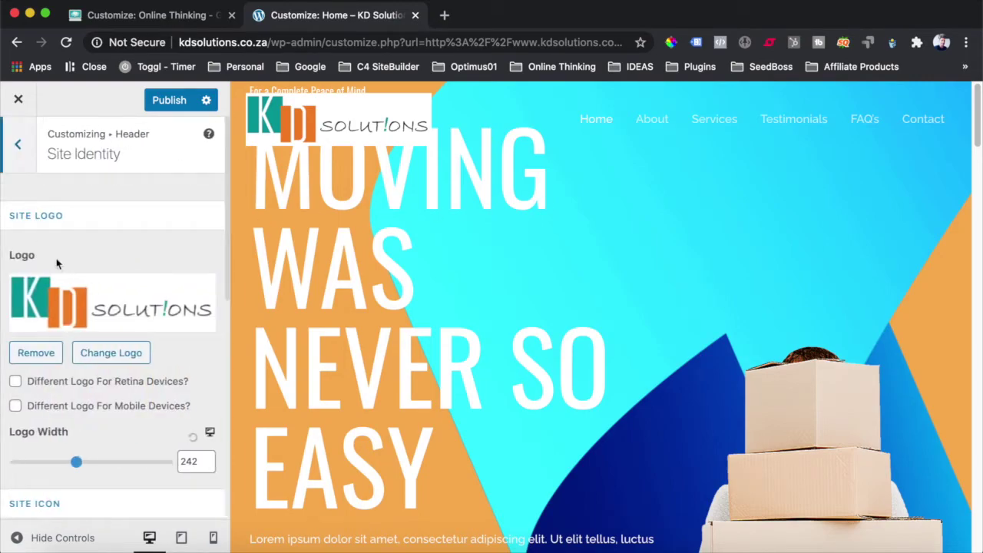
{"action": "scroll", "coordinate": [105, 359], "scroll_direction": "down", "scroll_amount": 3}
{"action": "left_click", "coordinate": [190, 341]}
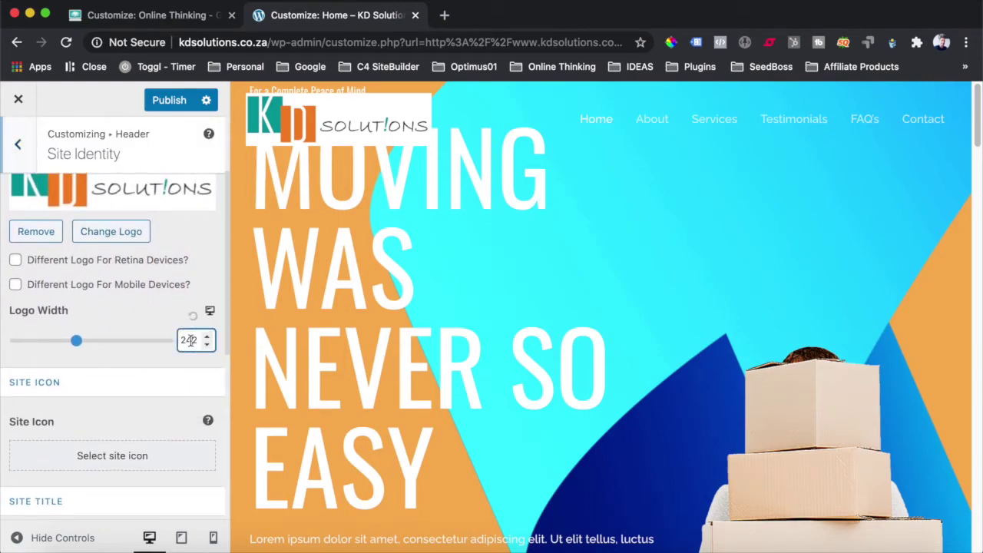
{"action": "key", "text": "BackSpace"}
{"action": "key", "text": "Right"}
{"action": "key", "text": "BackSpace"}
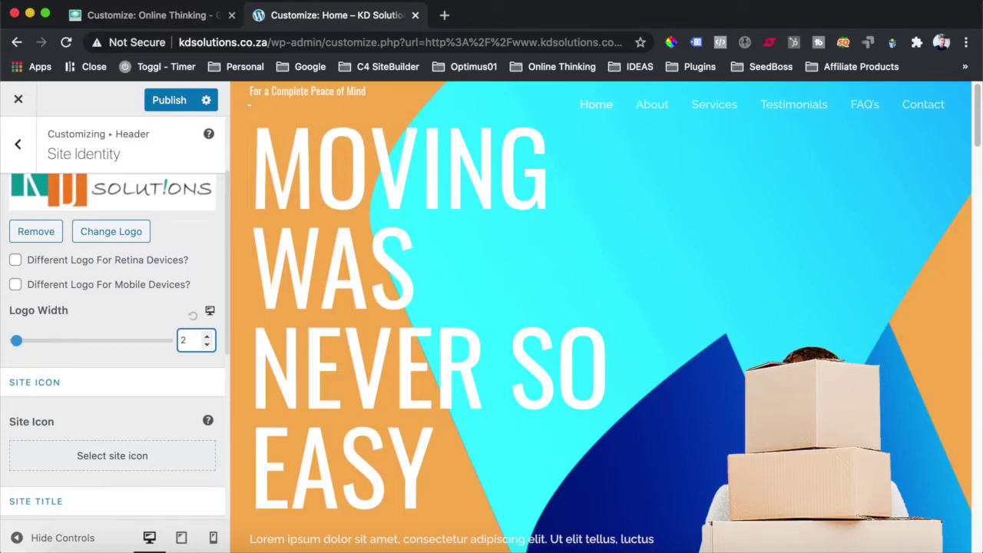
{"action": "type", "text": "50"}
{"action": "left_click", "coordinate": [98, 310]}
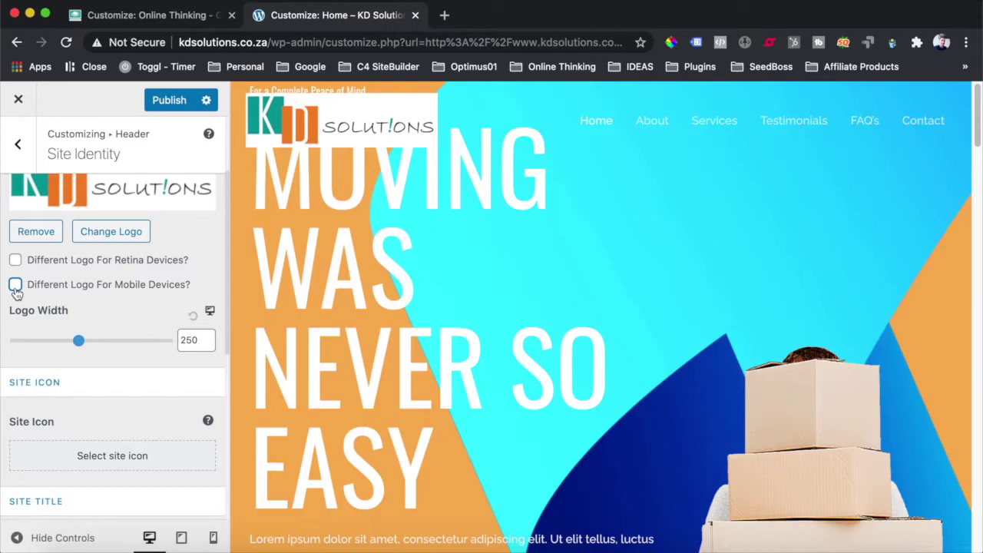
Try the different logo option for mobile devices, turn it off again, and test the navigation menu in the mobile preview
{"action": "left_click", "coordinate": [15, 286]}
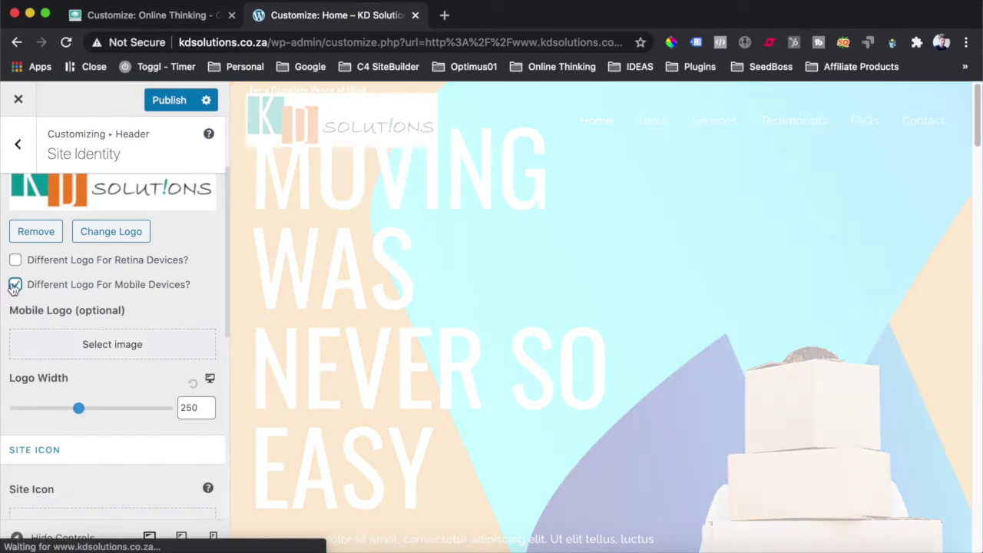
{"action": "left_click", "coordinate": [18, 285]}
{"action": "left_click", "coordinate": [210, 312]}
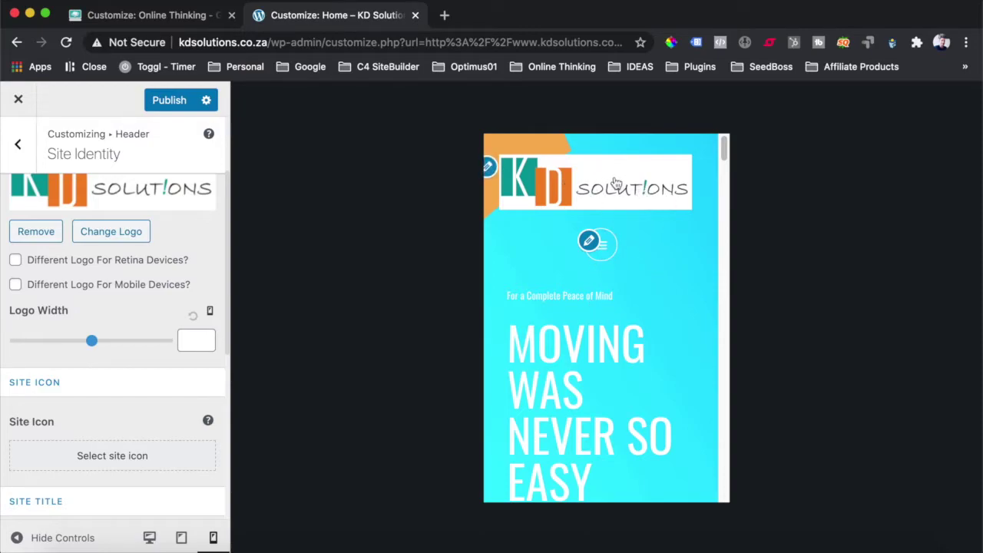
{"action": "left_click", "coordinate": [604, 245]}
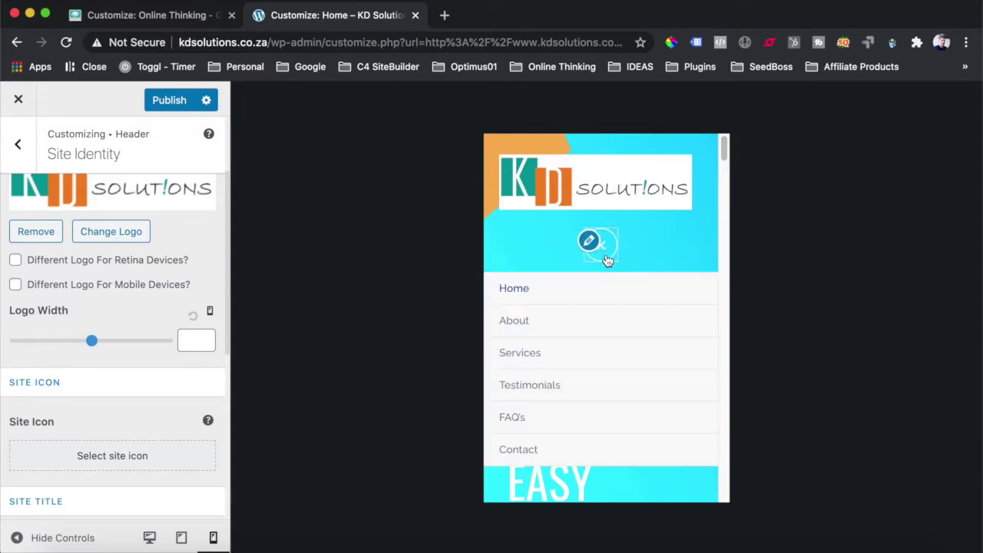
{"action": "left_click", "coordinate": [604, 246]}
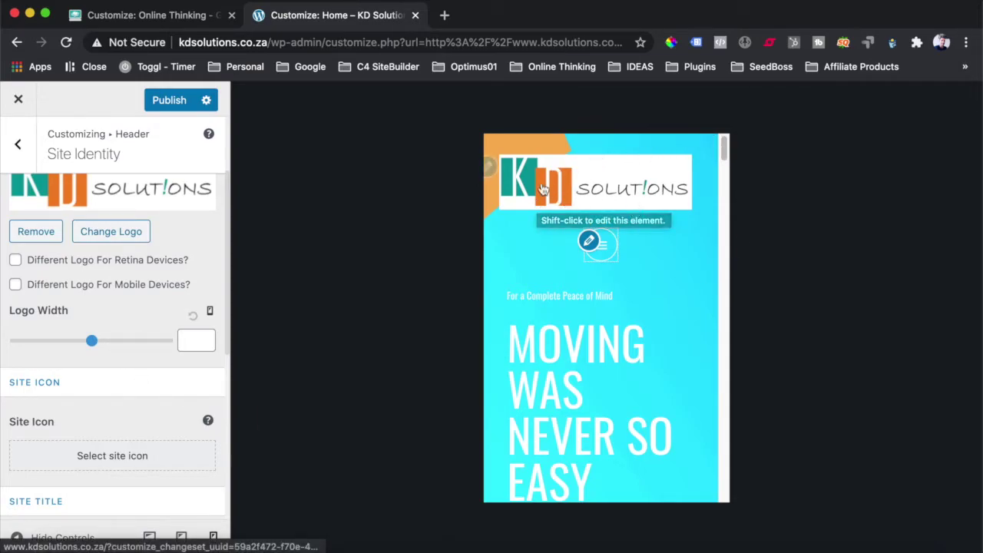
Reopen the Site Identity settings, look through their options, and switch the preview back to desktop
{"action": "left_click", "coordinate": [18, 145]}
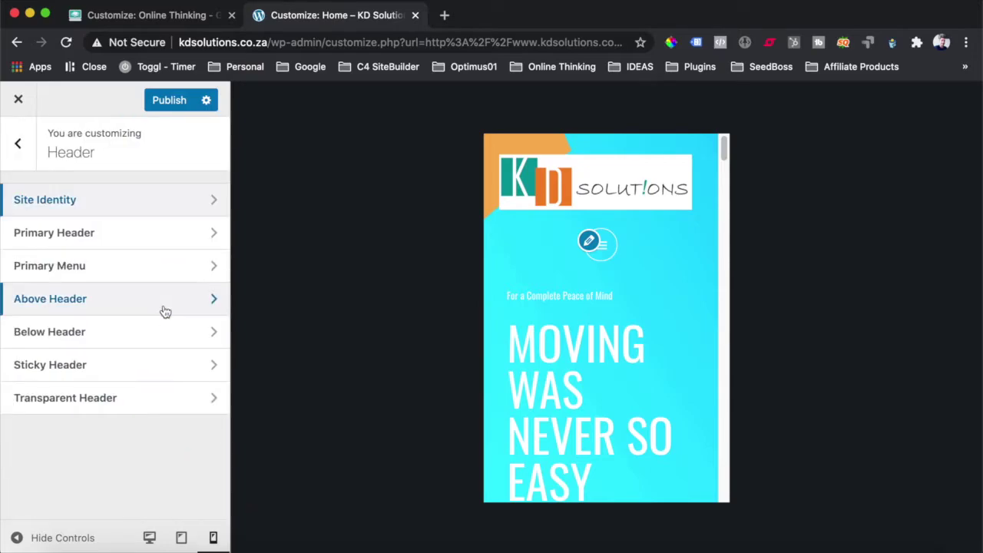
{"action": "left_click", "coordinate": [103, 202]}
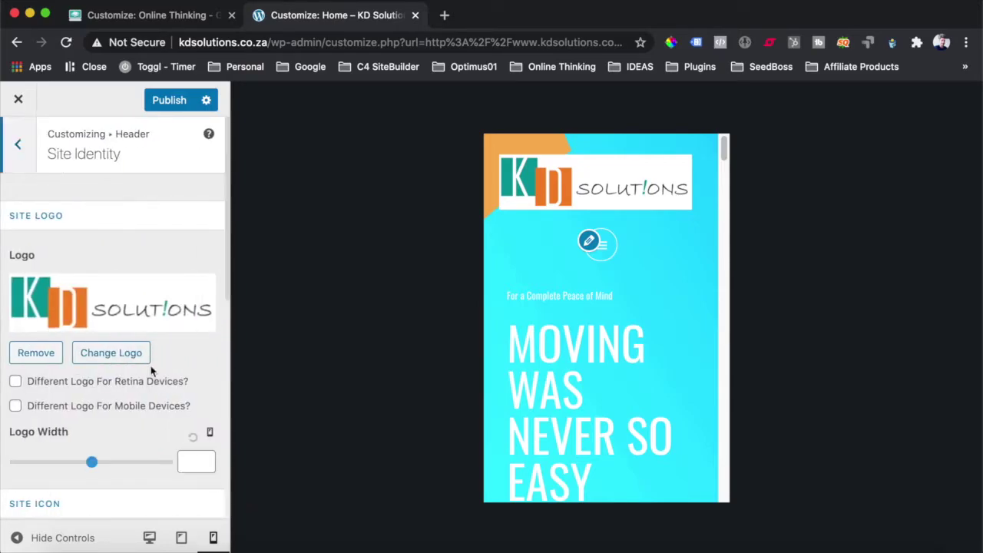
{"action": "scroll", "coordinate": [150, 368], "scroll_direction": "down", "scroll_amount": 3}
{"action": "scroll", "coordinate": [146, 322], "scroll_direction": "down", "scroll_amount": 4}
{"action": "scroll", "coordinate": [140, 281], "scroll_direction": "up", "scroll_amount": 4}
{"action": "left_click", "coordinate": [212, 270]}
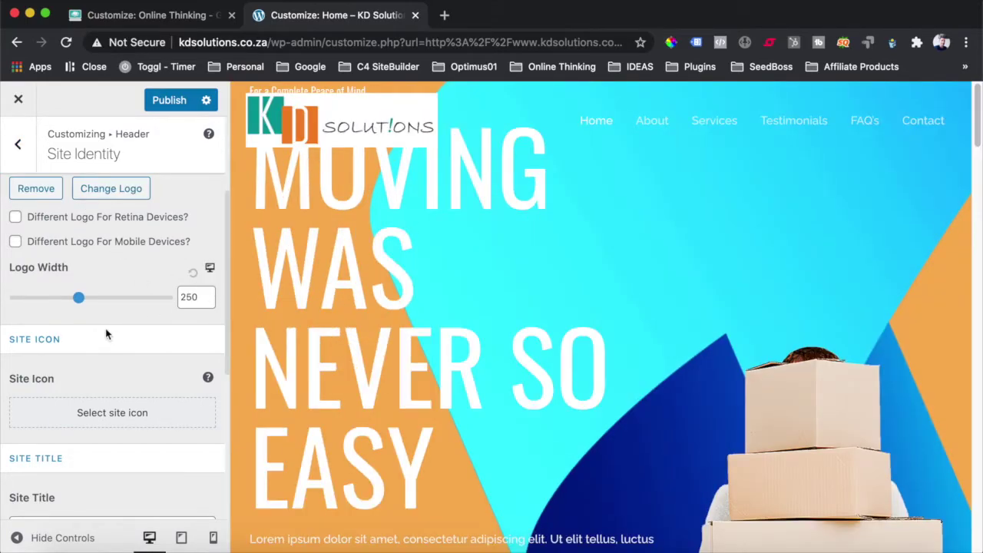
Try to use KD-Solutions-Logo-Horizontle.jpg as the site icon by repositioning its crop area, and leave without applying it
{"action": "scroll", "coordinate": [105, 334], "scroll_direction": "down", "scroll_amount": 3}
{"action": "left_click", "coordinate": [123, 262]}
{"action": "left_click", "coordinate": [117, 307]}
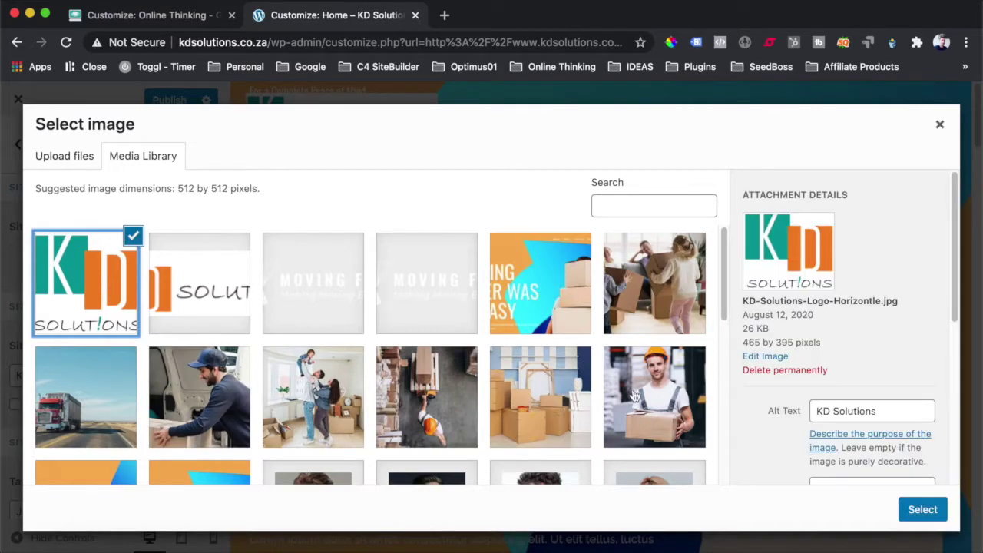
{"action": "left_click", "coordinate": [923, 509]}
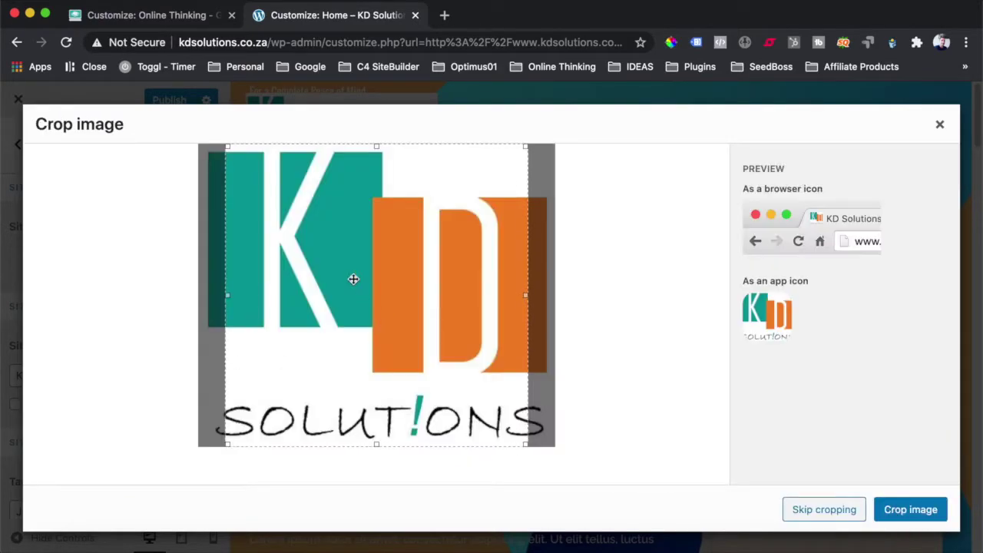
{"action": "left_click_drag", "start_coordinate": [358, 286], "coordinate": [314, 289]}
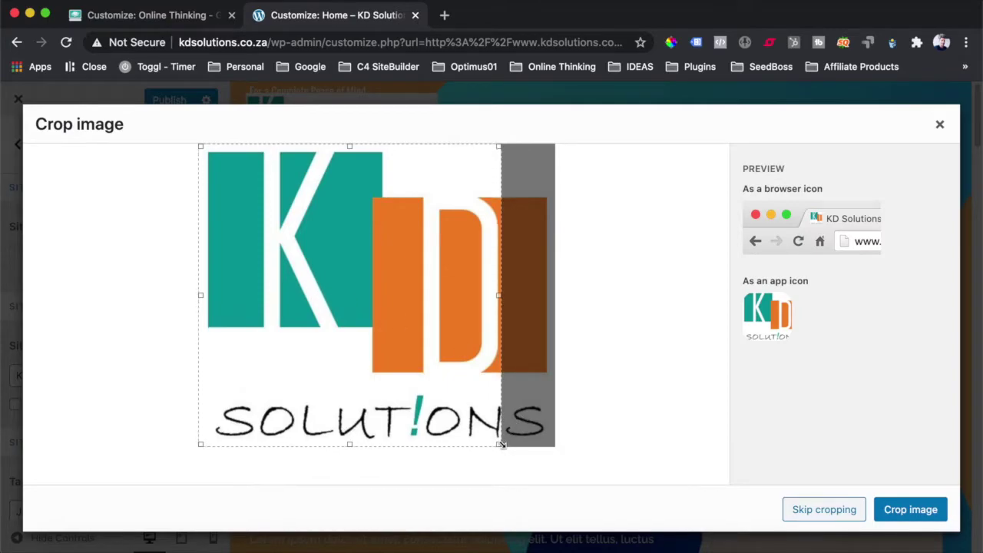
{"action": "left_click_drag", "start_coordinate": [441, 322], "coordinate": [465, 321]}
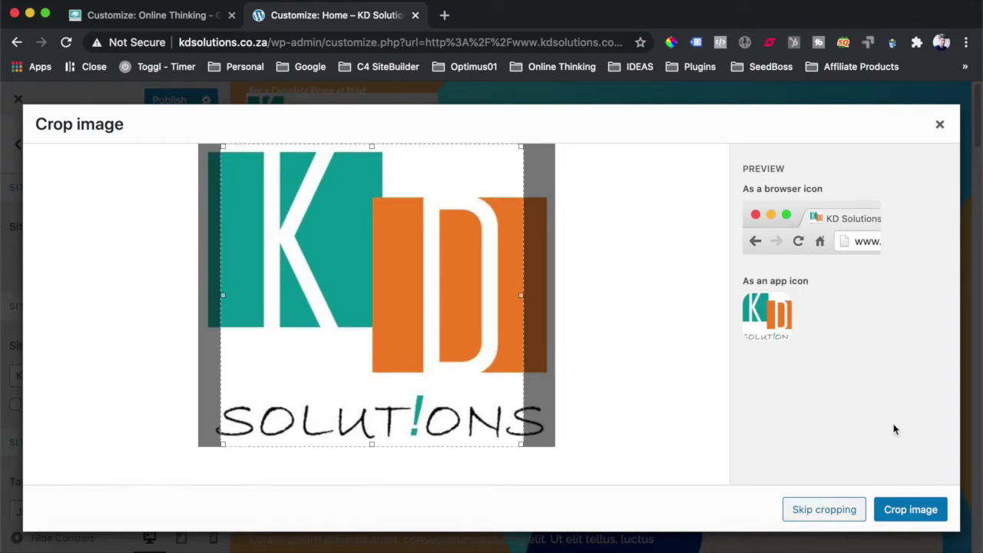
{"action": "left_click", "coordinate": [940, 125]}
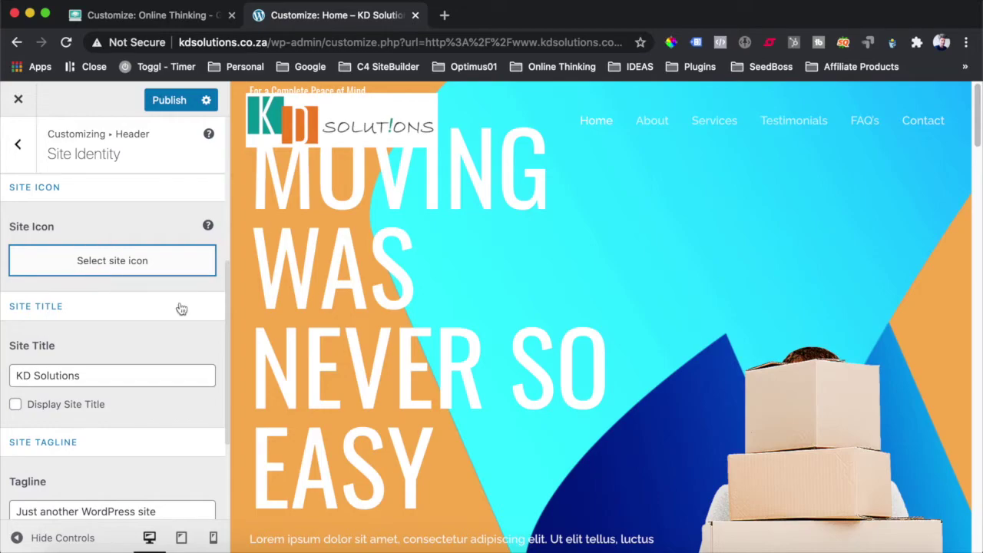
Set the site icon from KD-Solutions-Logo-Horizontle.png, cropping the square to the KD part of the logo
{"action": "left_click", "coordinate": [121, 270]}
{"action": "left_click", "coordinate": [218, 286]}
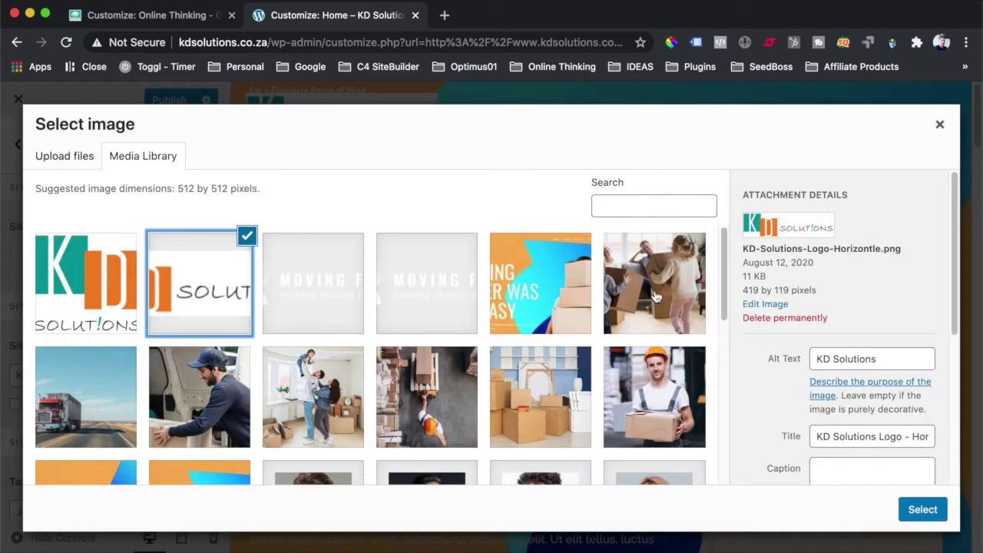
{"action": "left_click", "coordinate": [923, 509]}
{"action": "left_click_drag", "start_coordinate": [362, 193], "coordinate": [274, 190]}
{"action": "left_click", "coordinate": [922, 513]}
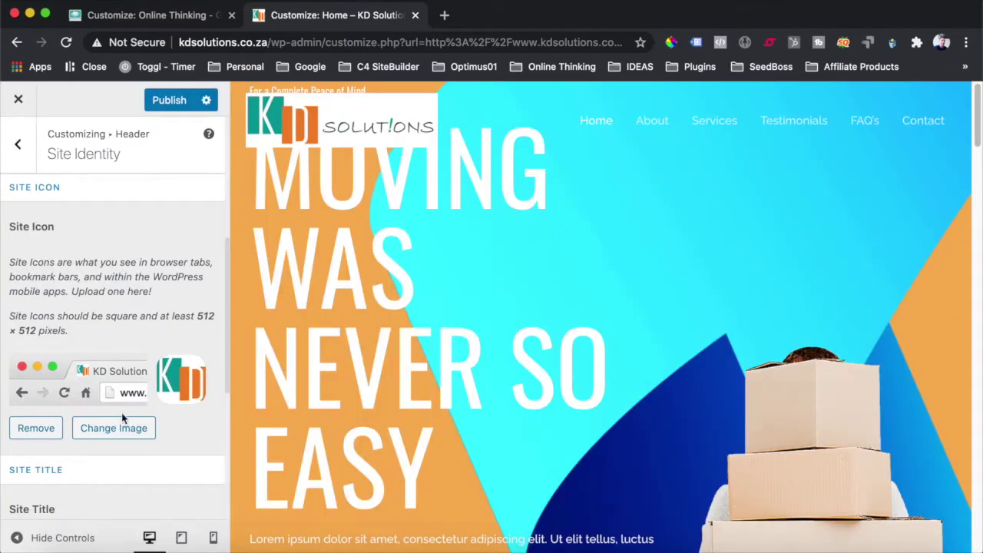
Change the site tagline to "Just another Optimus01 website" in the Site Identity settings
{"action": "scroll", "coordinate": [121, 413], "scroll_direction": "down", "scroll_amount": 5}
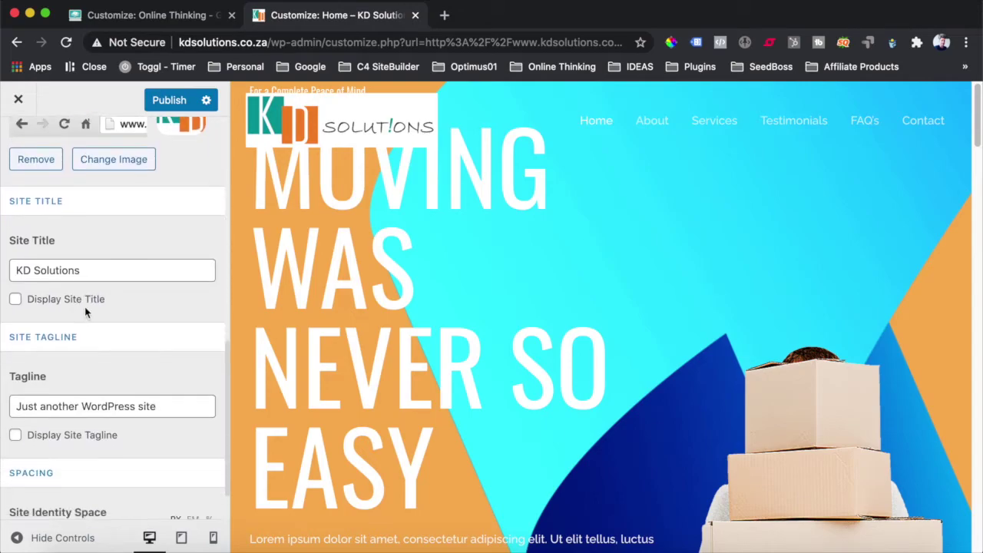
{"action": "scroll", "coordinate": [85, 310], "scroll_direction": "down", "scroll_amount": 1}
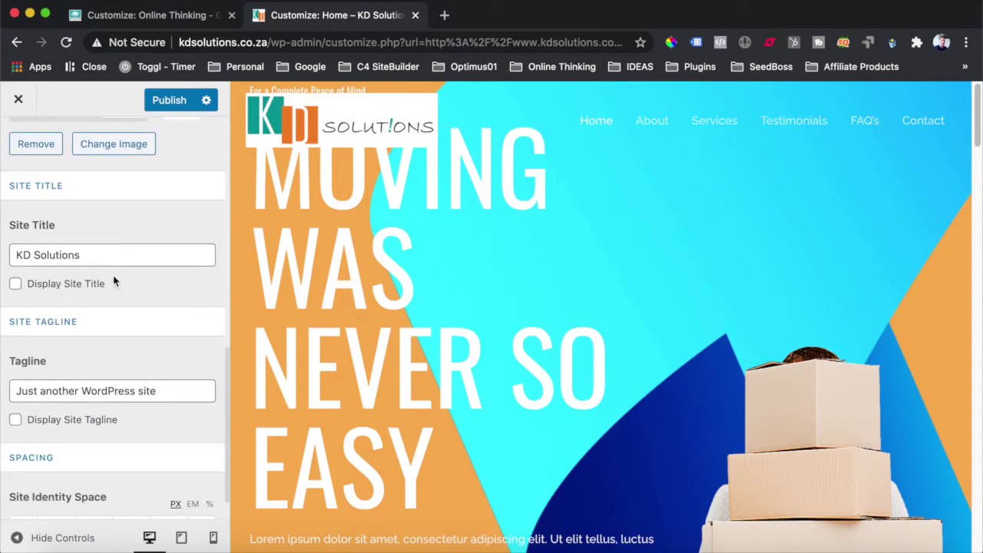
{"action": "scroll", "coordinate": [178, 338], "scroll_direction": "down", "scroll_amount": 1}
{"action": "scroll", "coordinate": [211, 276], "scroll_direction": "up", "scroll_amount": 1}
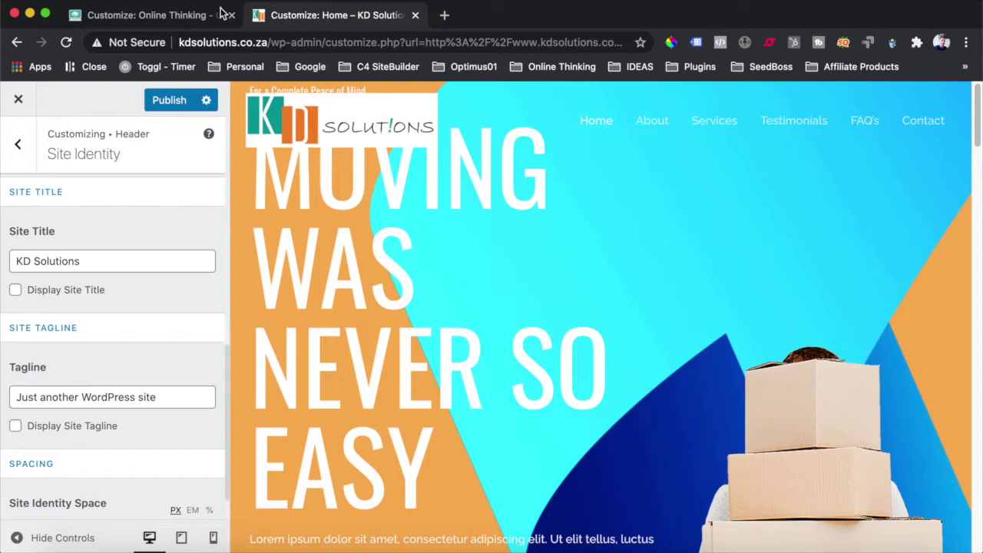
{"action": "left_click", "coordinate": [19, 399]}
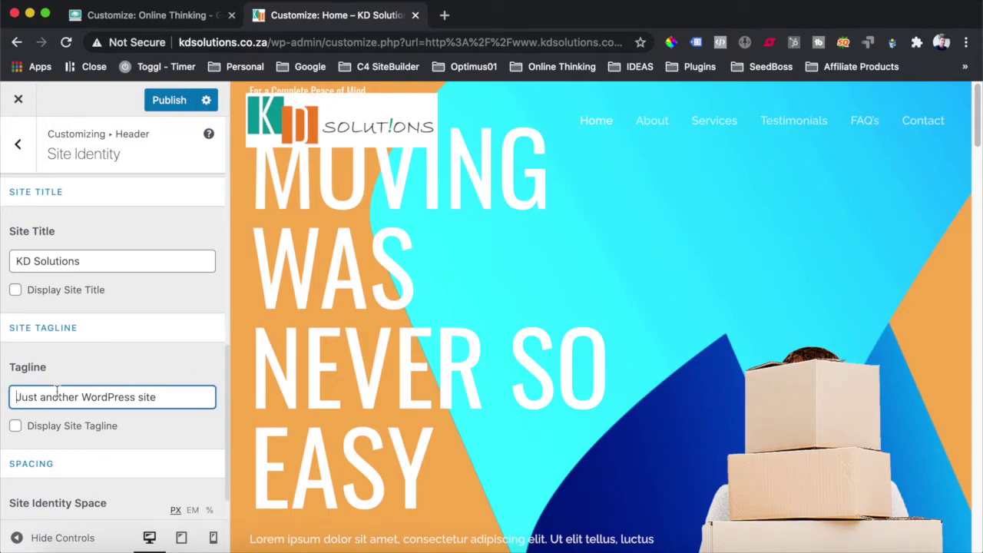
{"action": "double_click", "coordinate": [105, 397]}
{"action": "type", "text": "Optimus01q"}
{"action": "left_click", "coordinate": [137, 396]}
{"action": "type", "text": "web"}
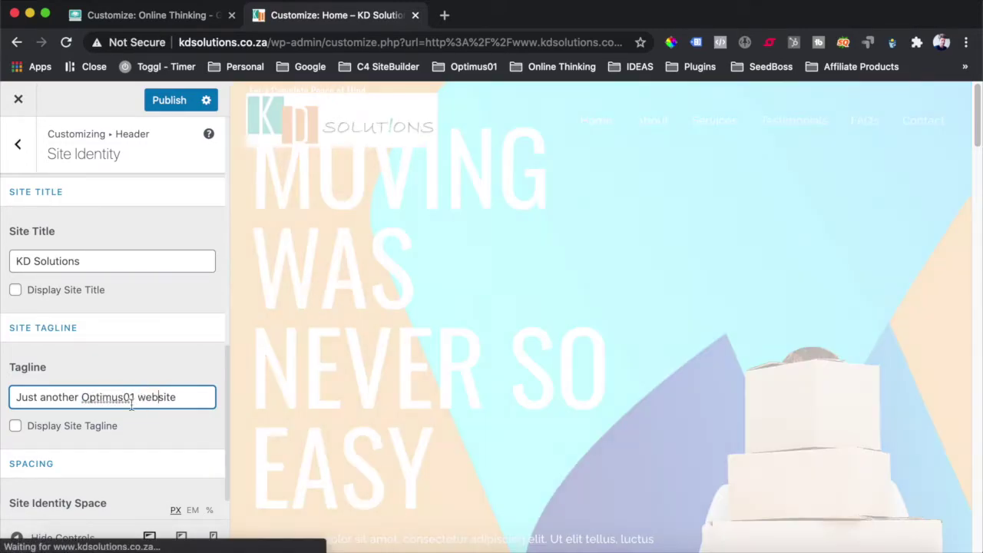
{"action": "left_click", "coordinate": [16, 428]}
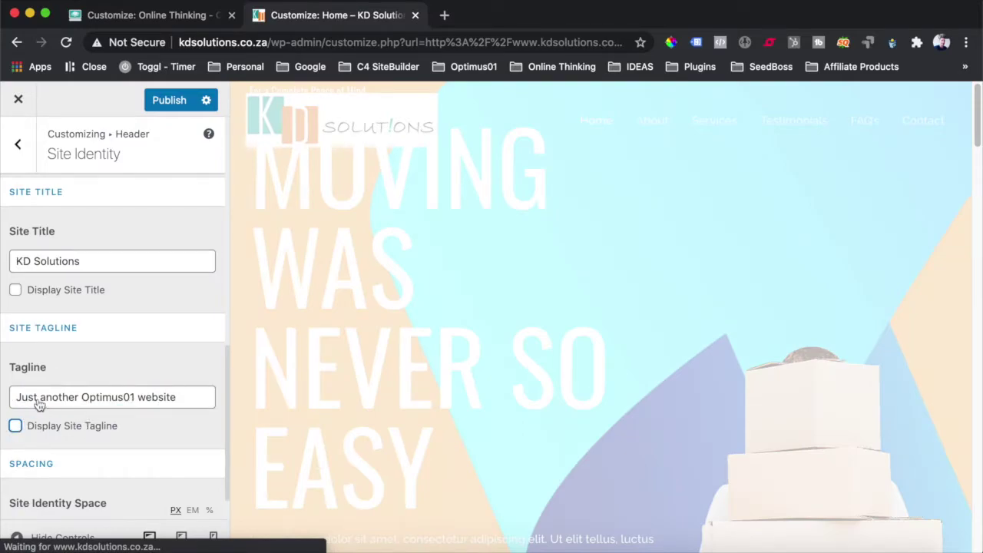
Leave the Site Identity settings, publish the customizer changes and close the customizer
{"action": "scroll", "coordinate": [114, 346], "scroll_direction": "up", "scroll_amount": 5}
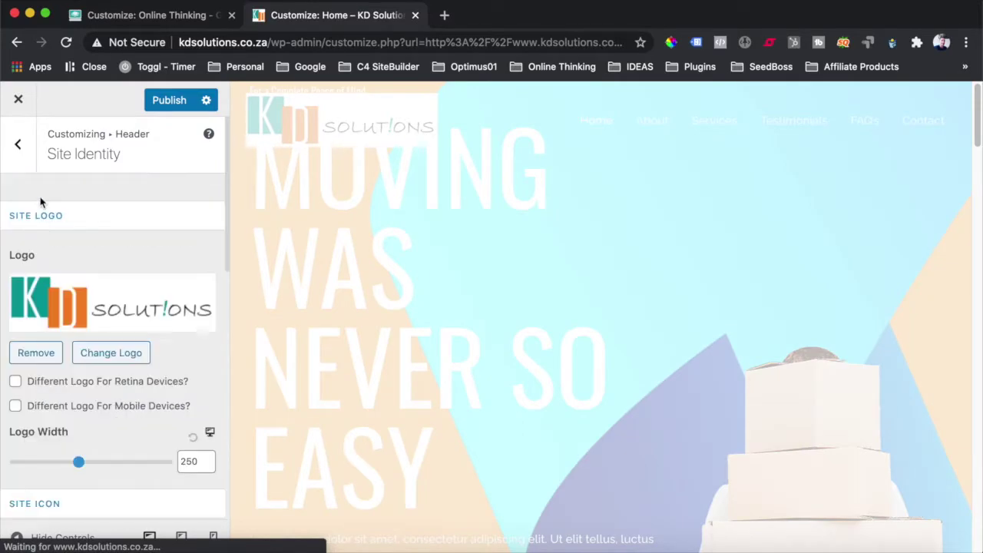
{"action": "left_click", "coordinate": [18, 144]}
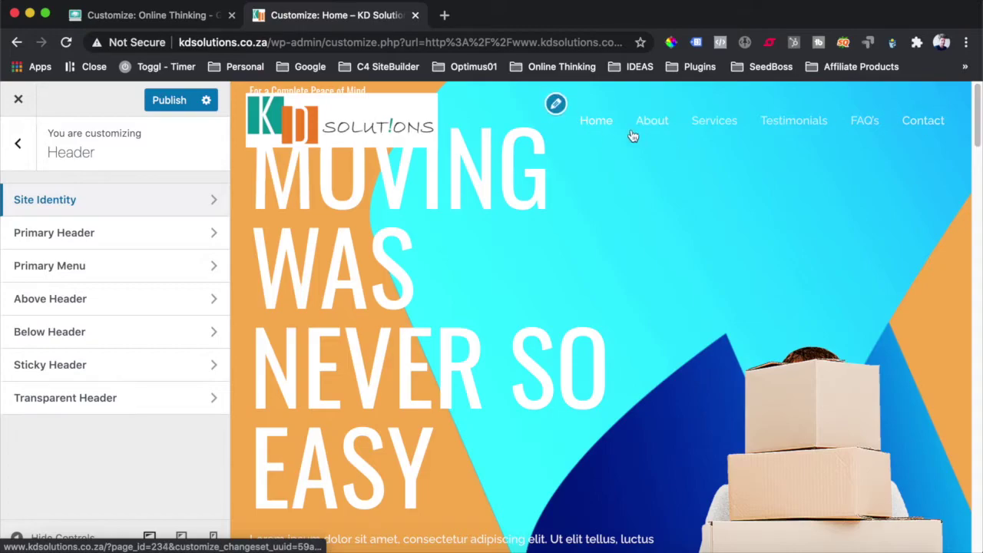
{"action": "left_click", "coordinate": [174, 102]}
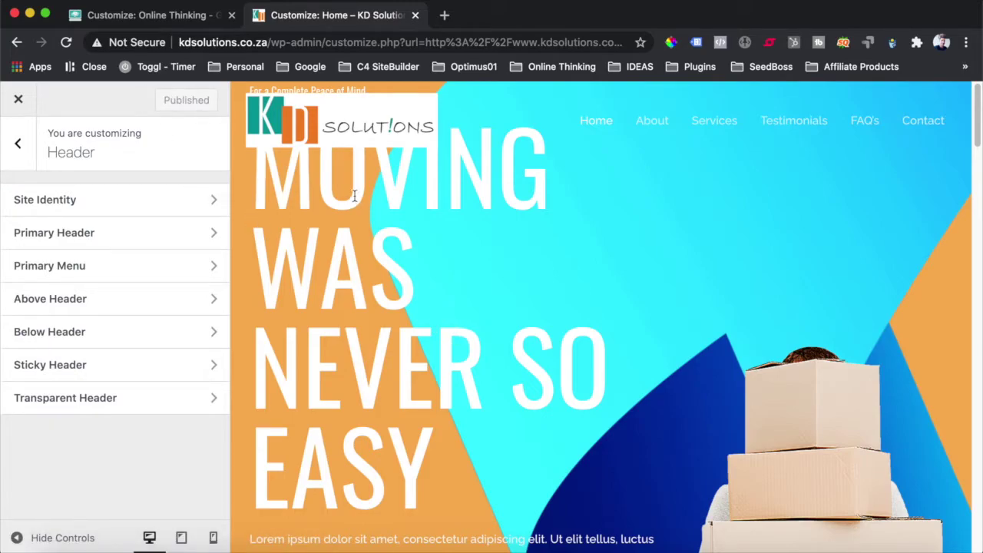
{"action": "left_click", "coordinate": [18, 102]}
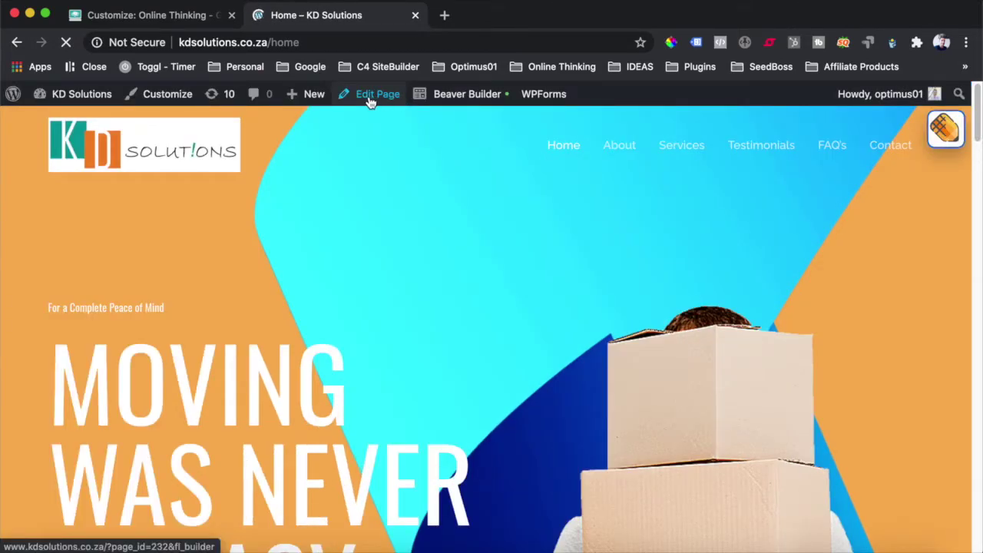
Open the Home page in the block editor, dismiss the welcome guide and go to its Astra Settings
{"action": "left_click", "coordinate": [371, 98]}
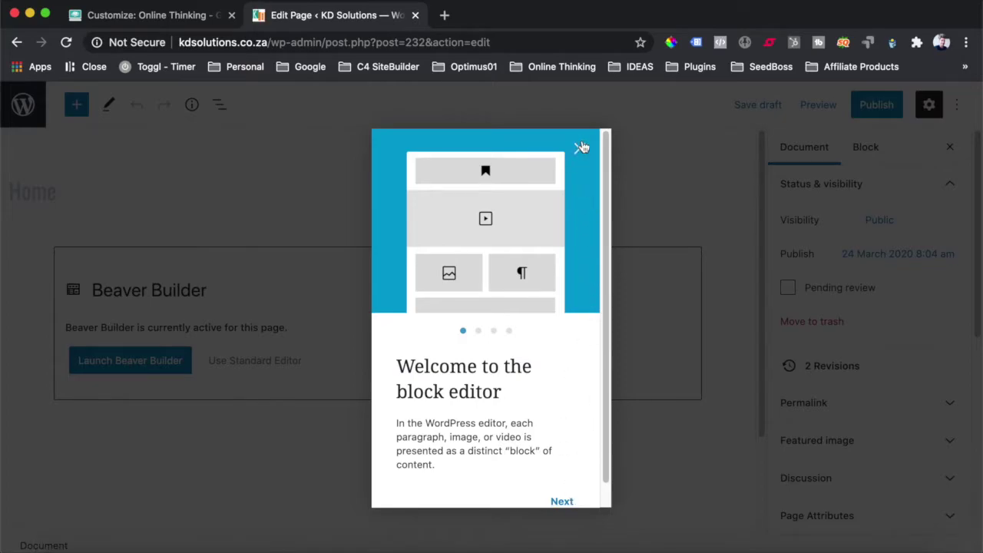
{"action": "left_click", "coordinate": [580, 147]}
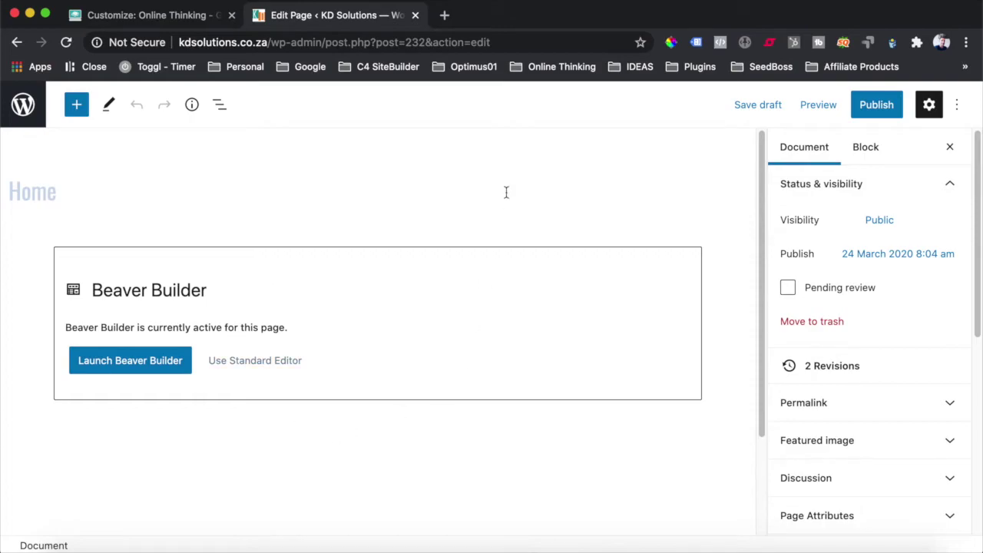
{"action": "scroll", "coordinate": [881, 342], "scroll_direction": "down", "scroll_amount": 5}
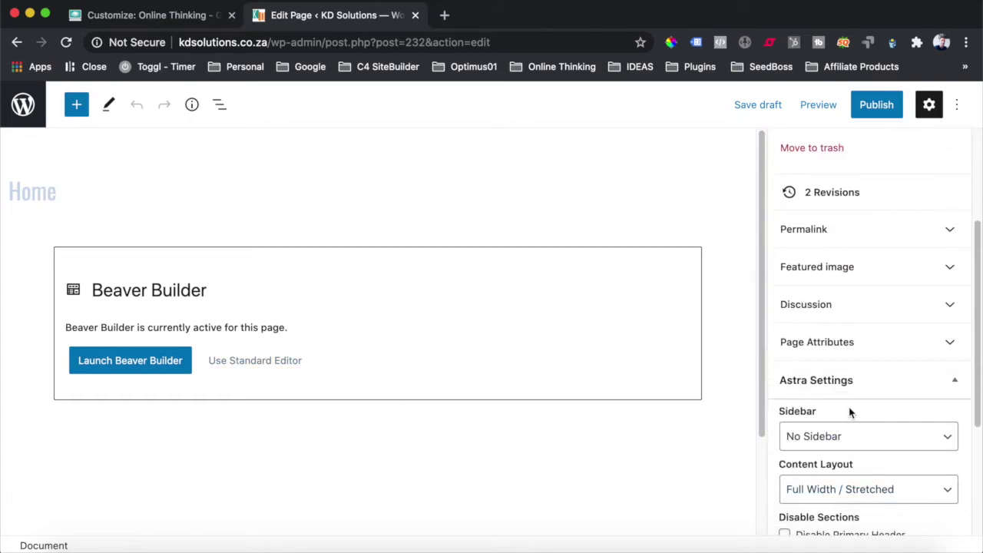
{"action": "scroll", "coordinate": [860, 356], "scroll_direction": "down", "scroll_amount": 4}
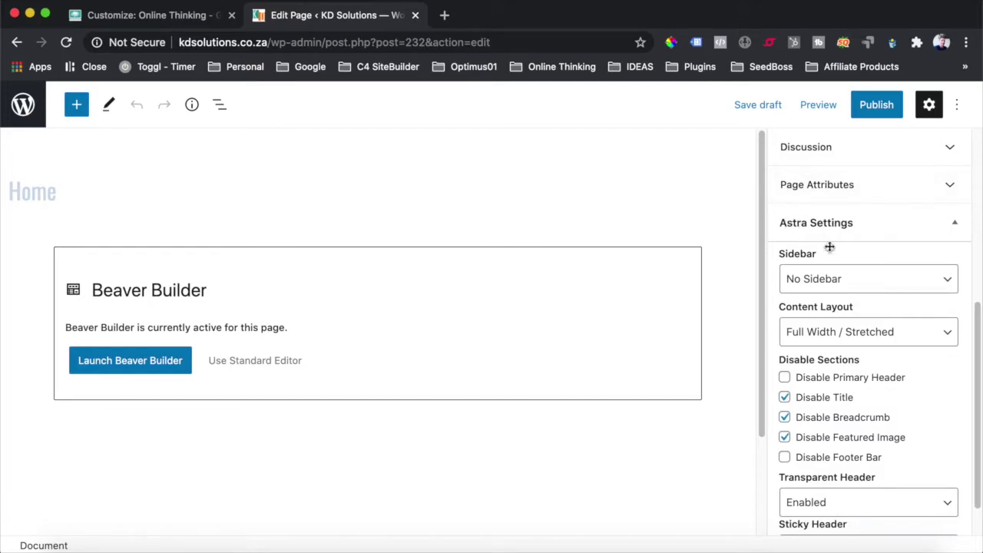
{"action": "scroll", "coordinate": [866, 230], "scroll_direction": "down", "scroll_amount": 1}
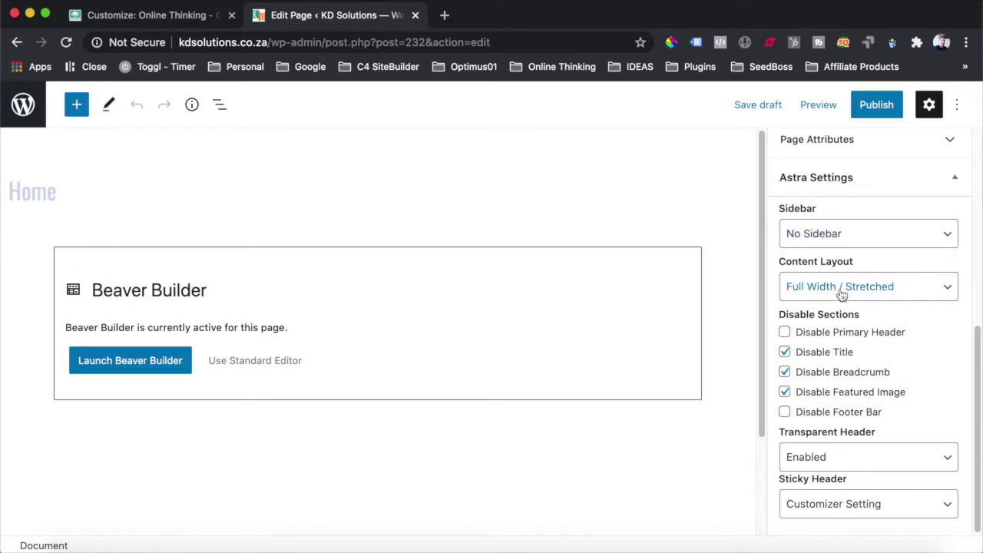
Set the Home page's Transparent Header to Disabled, keeping Content Layout at Full Width / Stretched and Sticky Header at Customizer Setting
{"action": "left_click", "coordinate": [947, 289]}
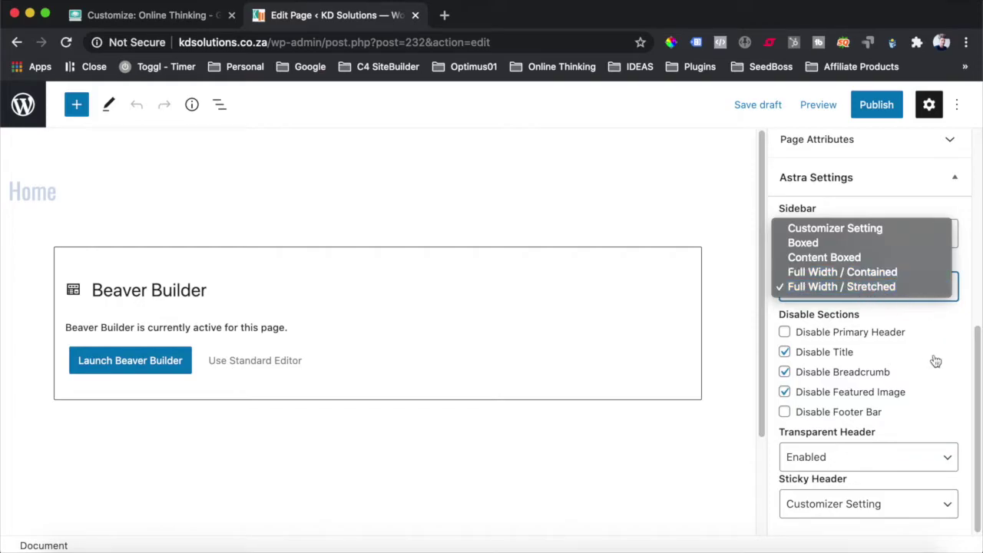
{"action": "left_click", "coordinate": [964, 337]}
{"action": "left_click", "coordinate": [860, 459]}
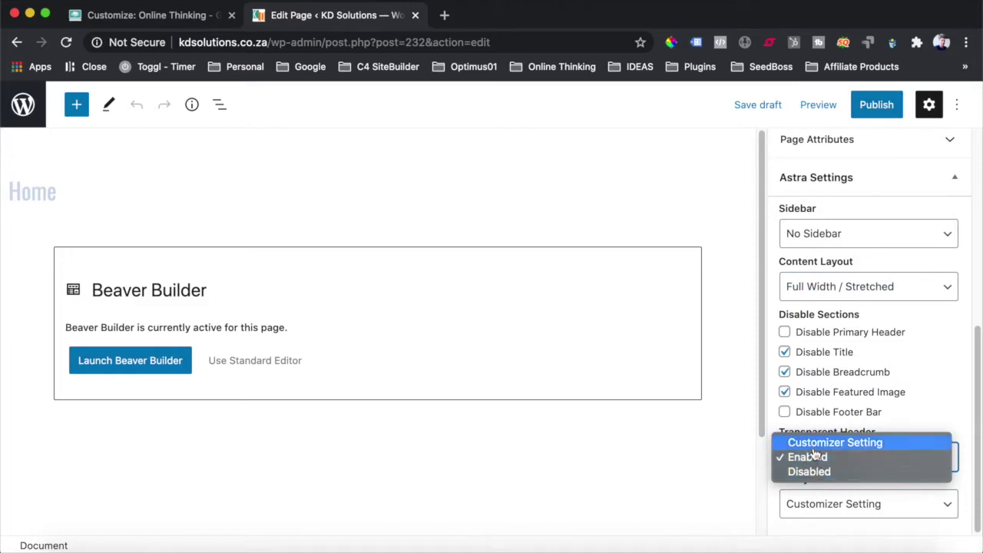
{"action": "left_click", "coordinate": [819, 474]}
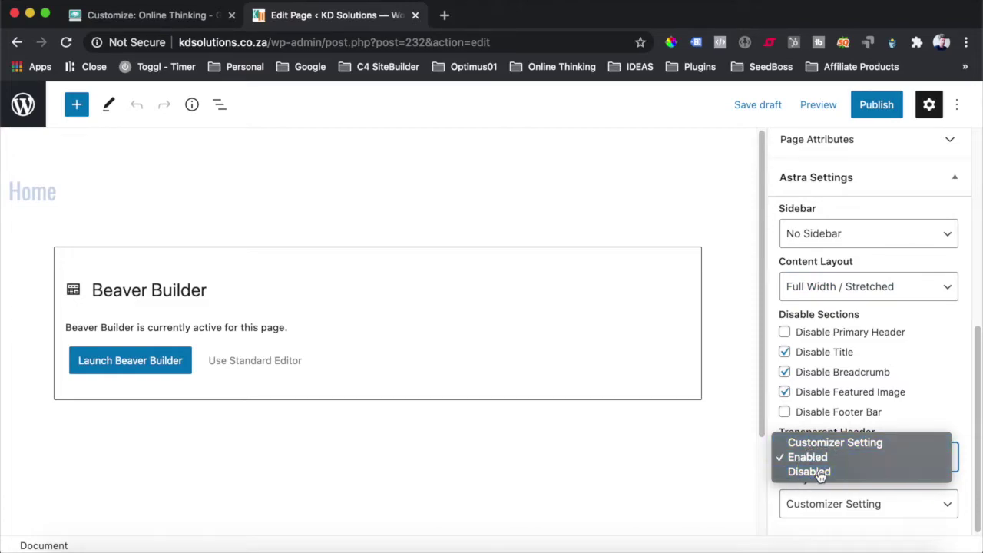
{"action": "left_click", "coordinate": [830, 512]}
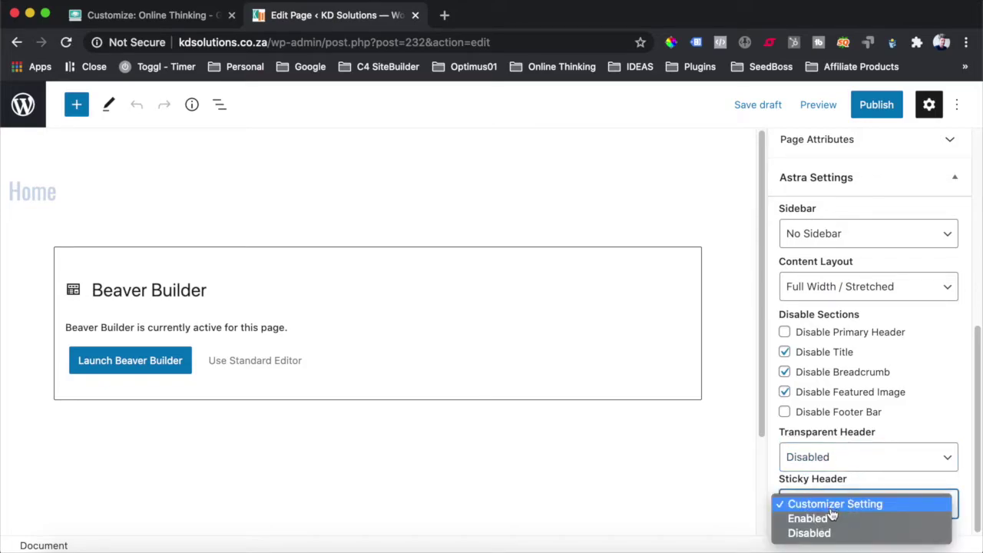
{"action": "left_click", "coordinate": [833, 504]}
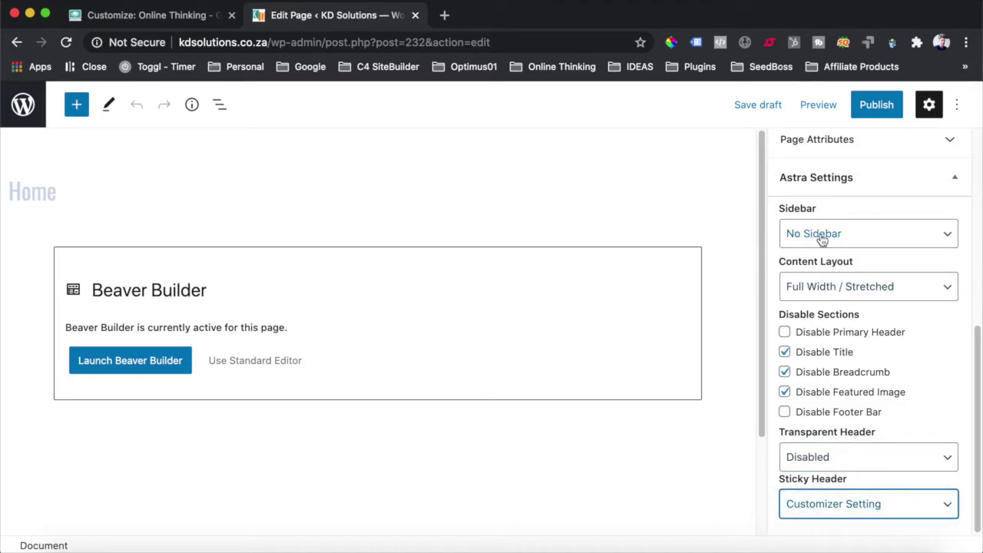
Publish the Home page and view the live page to check its header and content
{"action": "scroll", "coordinate": [841, 382], "scroll_direction": "up", "scroll_amount": 8}
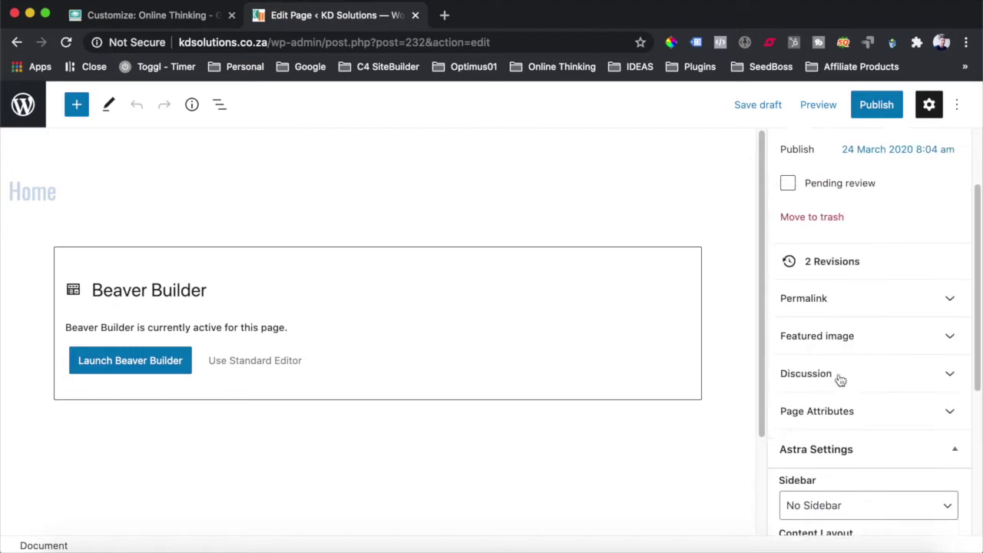
{"action": "left_click", "coordinate": [878, 106]}
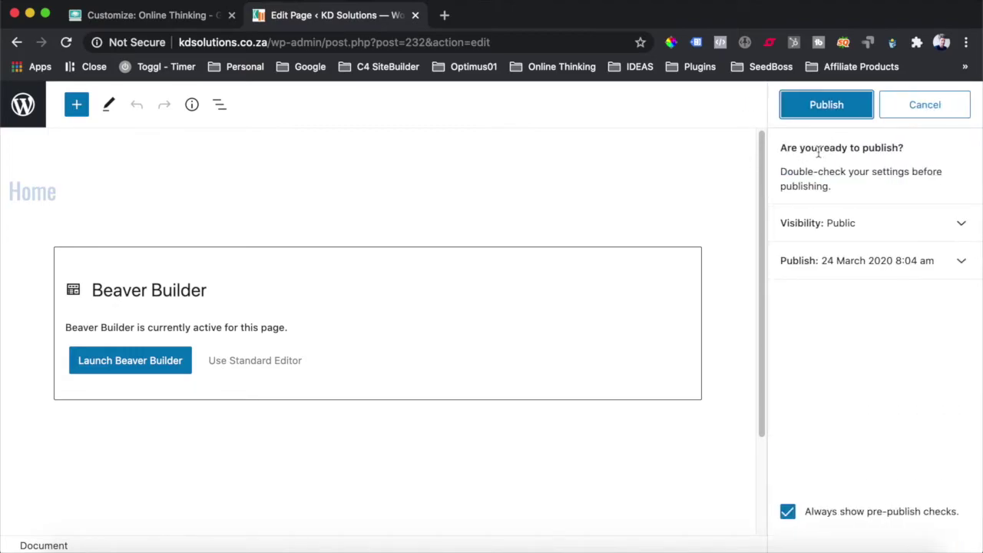
{"action": "left_click", "coordinate": [828, 106]}
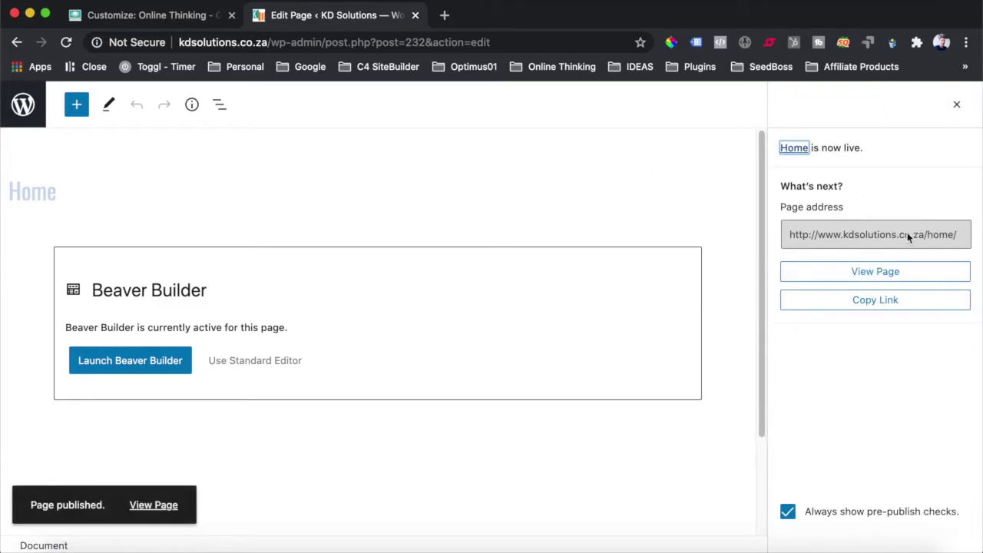
{"action": "left_click", "coordinate": [872, 276]}
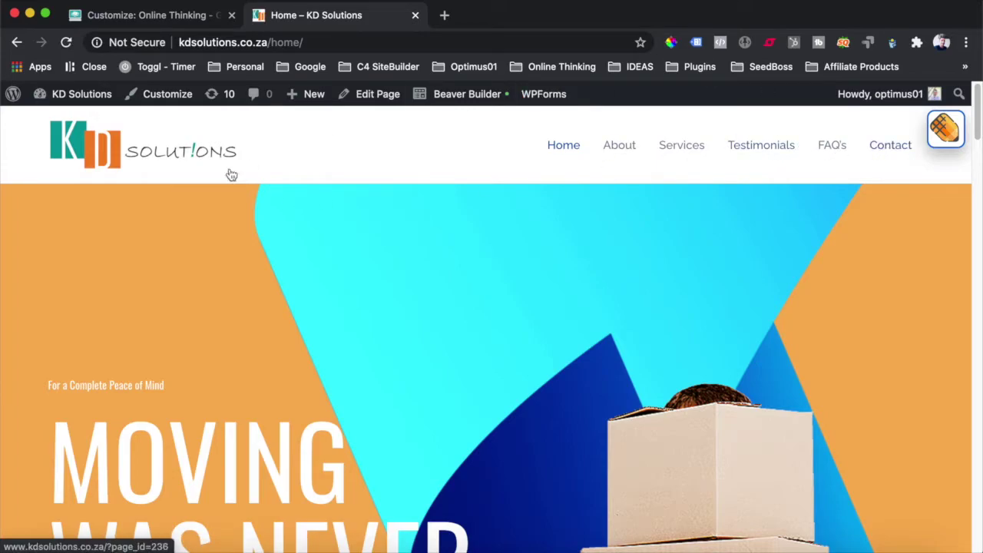
{"action": "scroll", "coordinate": [334, 202], "scroll_direction": "down", "scroll_amount": 3}
{"action": "scroll", "coordinate": [541, 216], "scroll_direction": "down", "scroll_amount": 10}
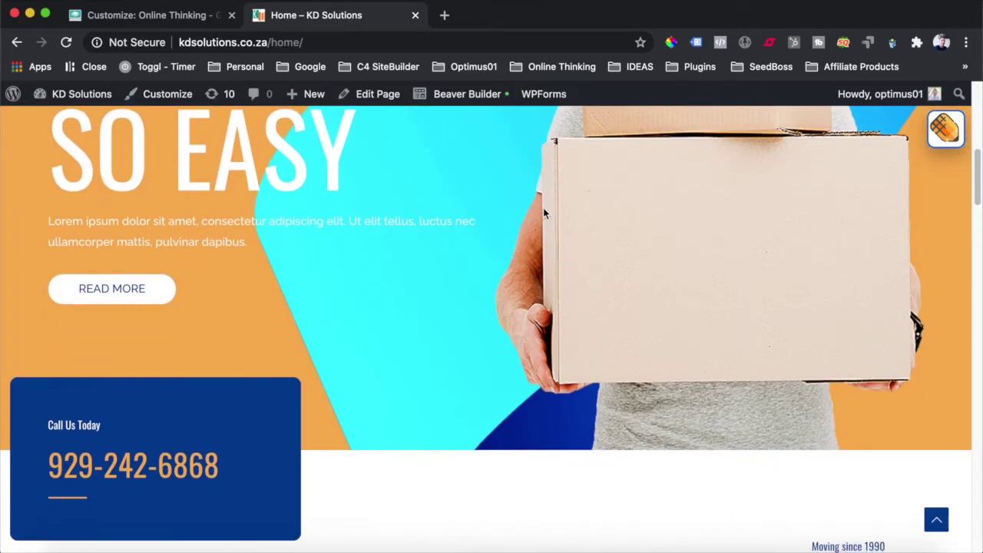
{"action": "scroll", "coordinate": [529, 281], "scroll_direction": "up", "scroll_amount": 15}
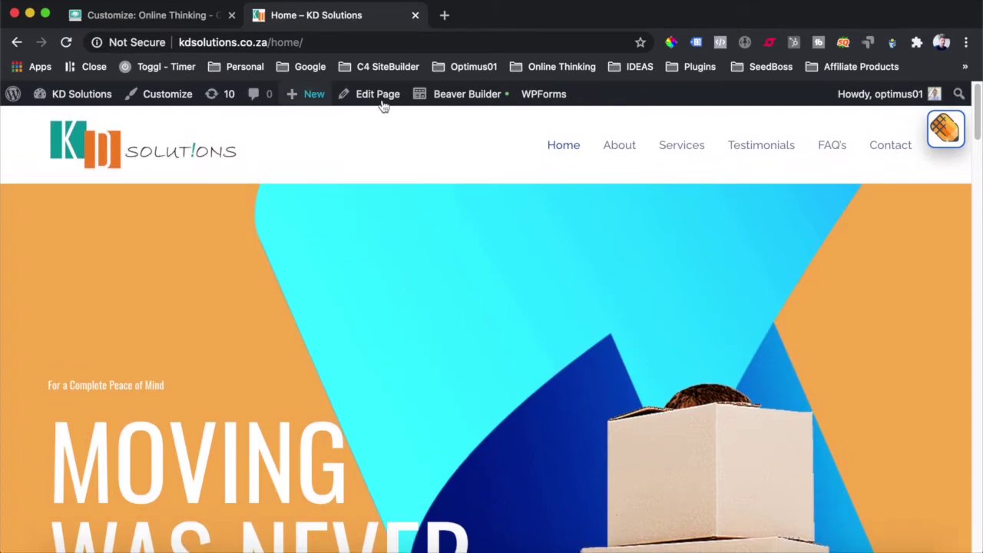
Open the customizer's Primary Header settings, try the centre and right logo layouts, and return to the Logo Left layout
{"action": "left_click", "coordinate": [161, 100]}
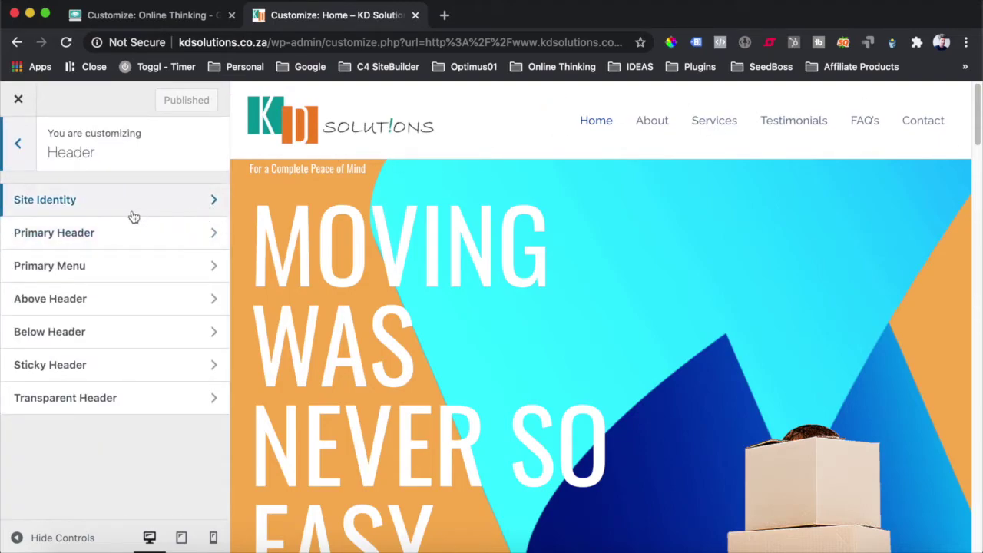
{"action": "left_click", "coordinate": [103, 245]}
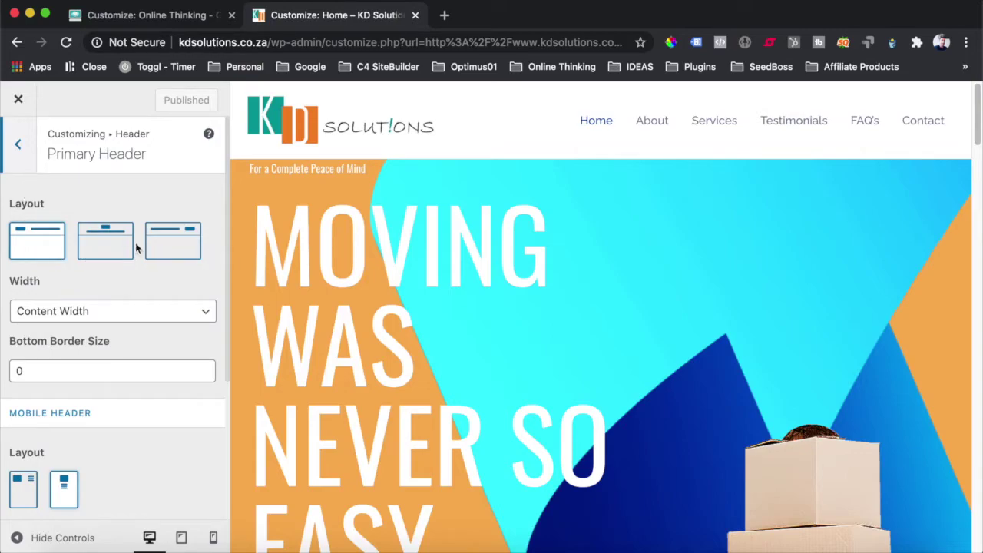
{"action": "left_click", "coordinate": [90, 251]}
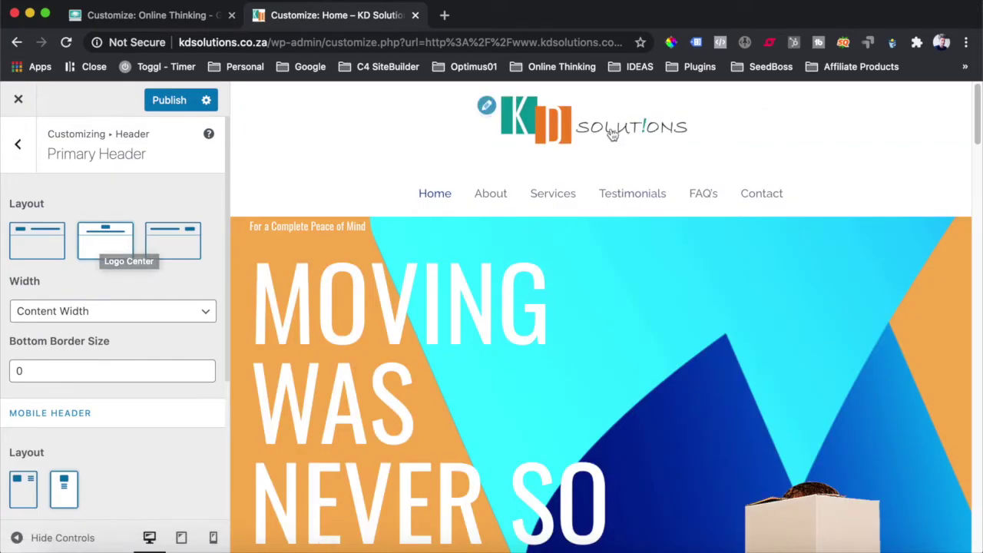
{"action": "left_click", "coordinate": [169, 244]}
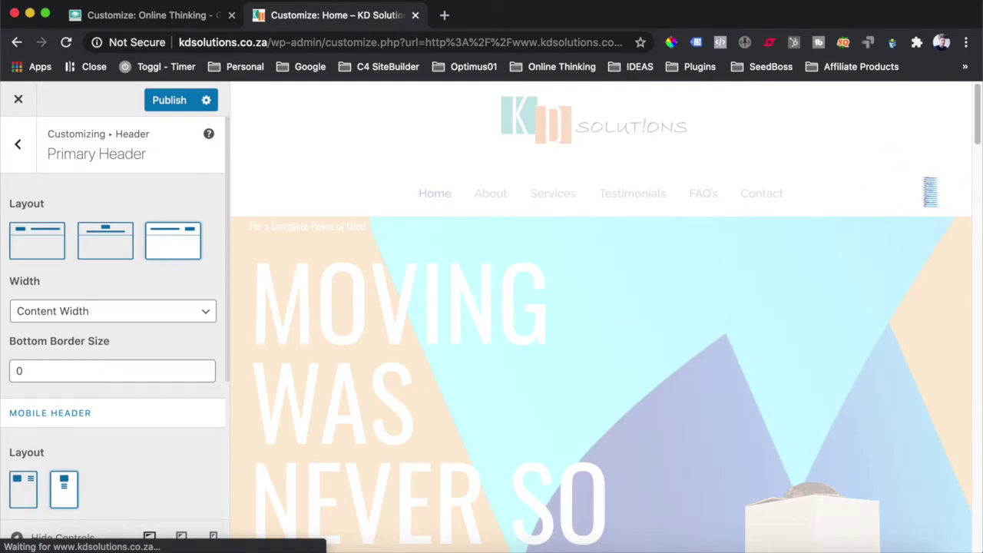
{"action": "left_click", "coordinate": [33, 244]}
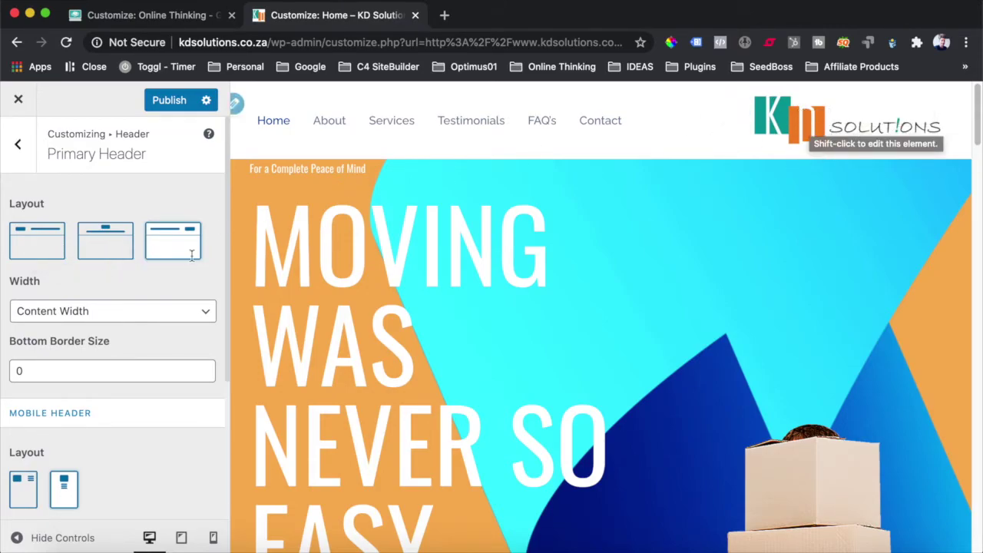
{"action": "left_click", "coordinate": [60, 245]}
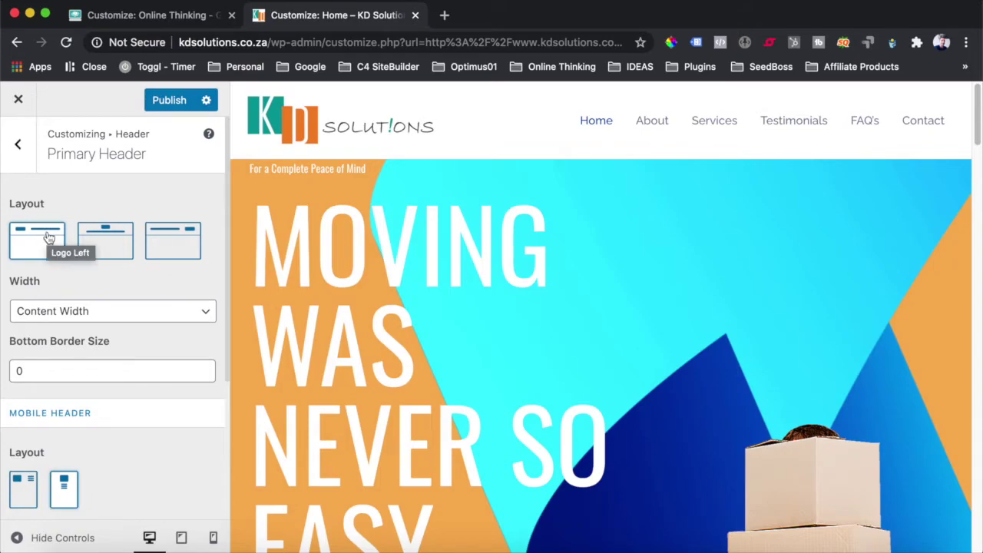
Look through the remaining Primary Header settings and hide the customizer controls to view the header at full width
{"action": "scroll", "coordinate": [152, 314], "scroll_direction": "down", "scroll_amount": 5}
{"action": "scroll", "coordinate": [127, 304], "scroll_direction": "up", "scroll_amount": 3}
{"action": "left_click", "coordinate": [18, 538]}
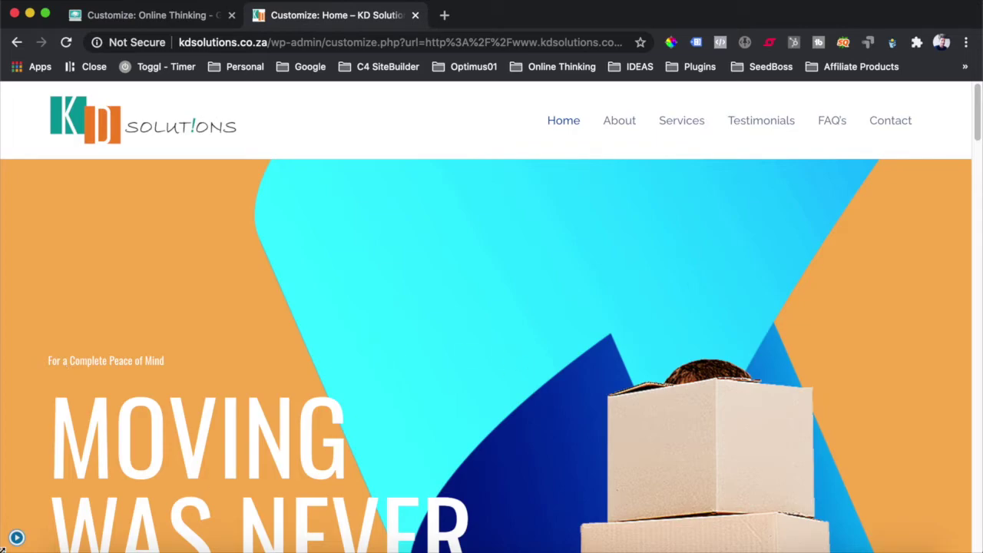
Show the customizer controls again and set the Mobile Header layout to the inline option with the logo beside the menu
{"action": "left_click", "coordinate": [17, 539]}
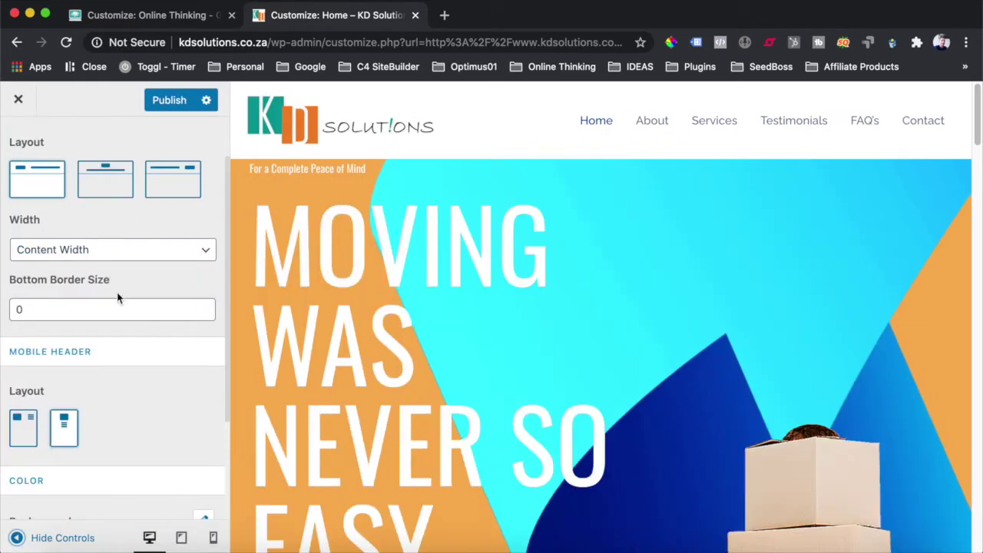
{"action": "scroll", "coordinate": [107, 349], "scroll_direction": "down", "scroll_amount": 3}
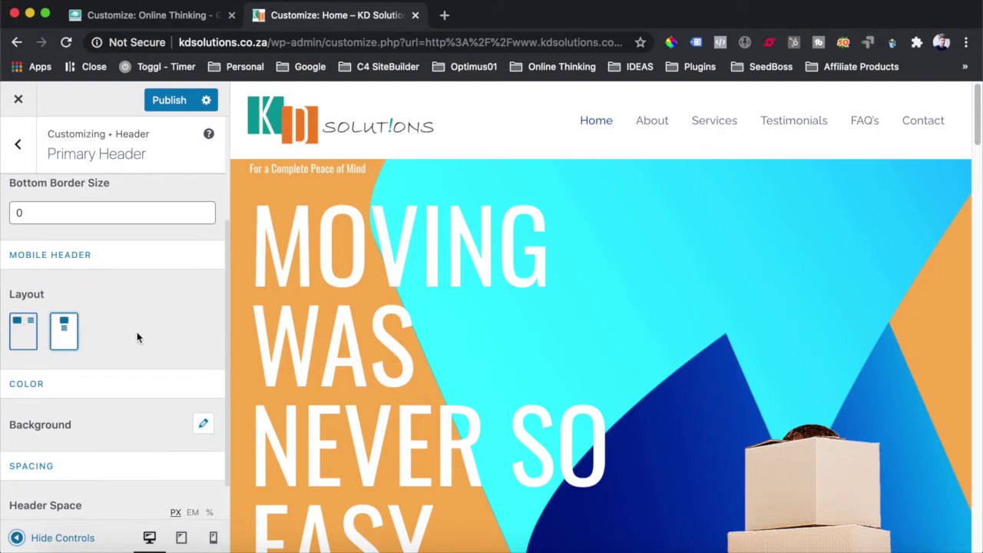
{"action": "scroll", "coordinate": [138, 338], "scroll_direction": "up", "scroll_amount": 3}
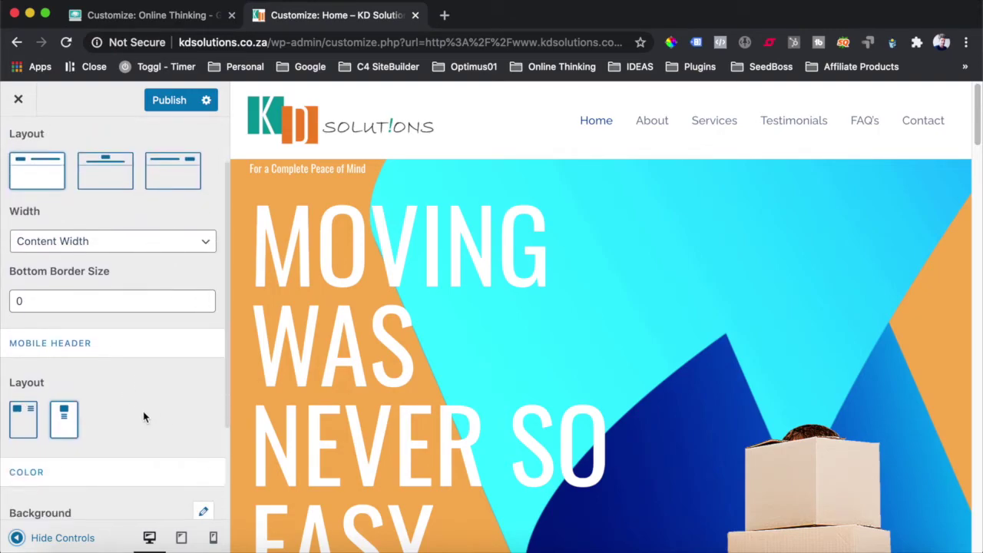
{"action": "scroll", "coordinate": [115, 408], "scroll_direction": "down", "scroll_amount": 3}
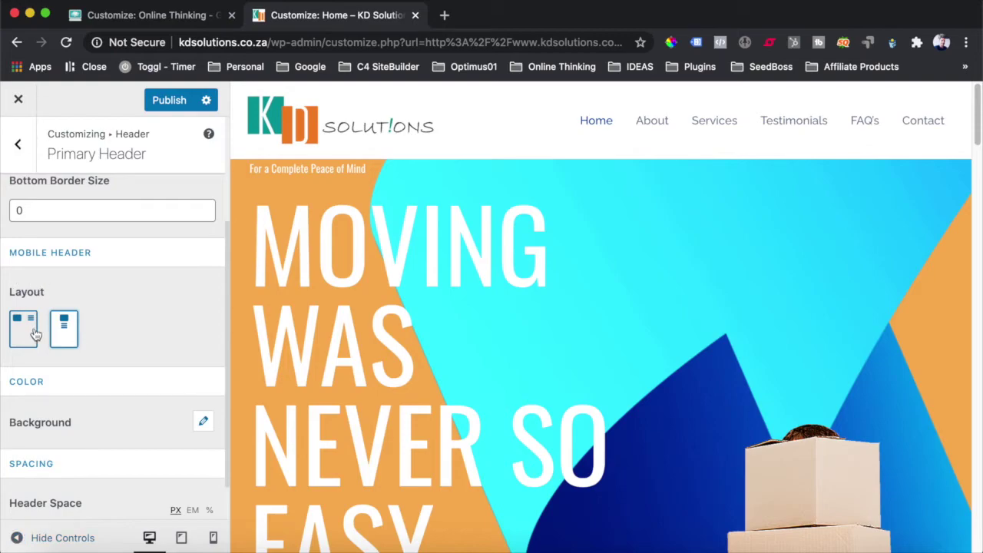
{"action": "left_click", "coordinate": [36, 330]}
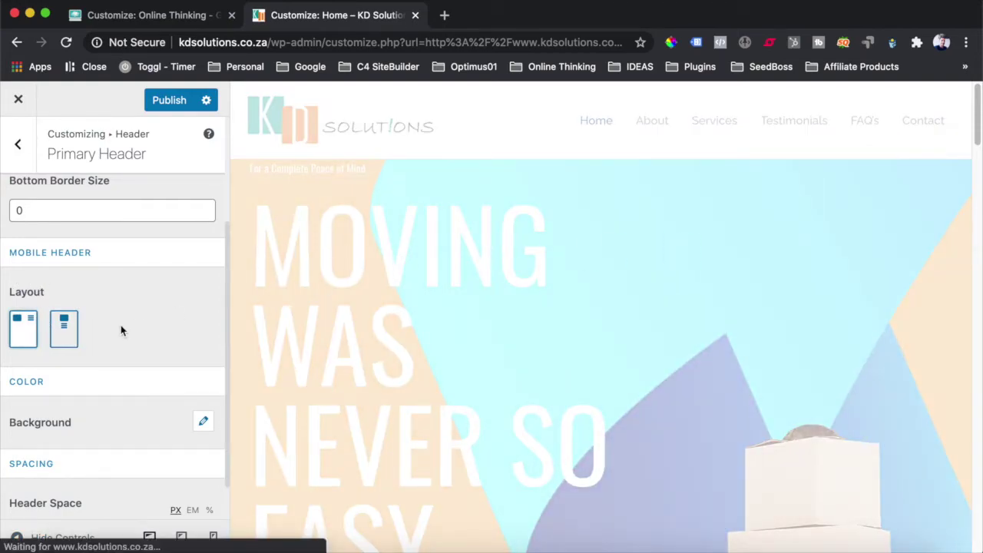
{"action": "scroll", "coordinate": [158, 406], "scroll_direction": "down", "scroll_amount": 1}
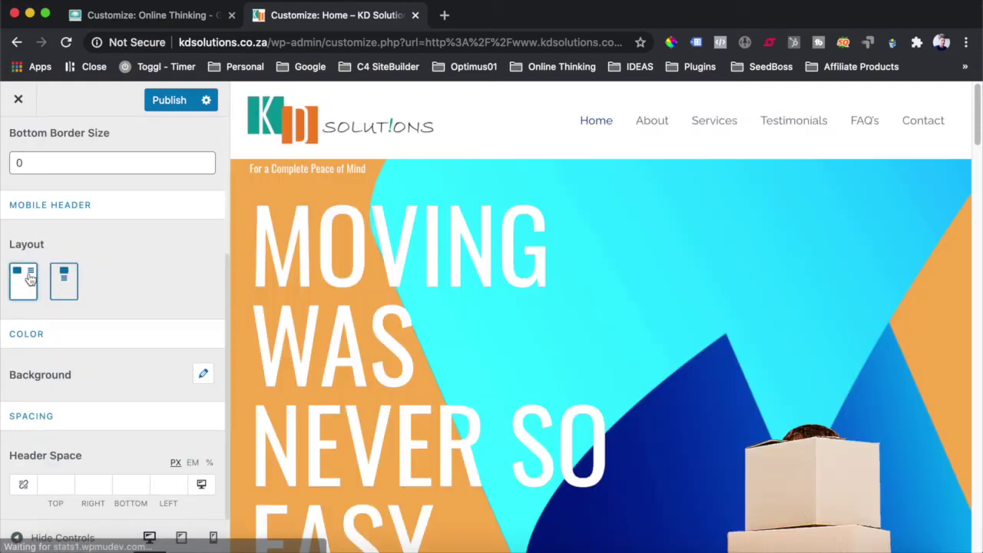
Preview the header at tablet and mobile sizes, try the stacked mobile layout, and return to the inline layout
{"action": "left_click", "coordinate": [201, 485]}
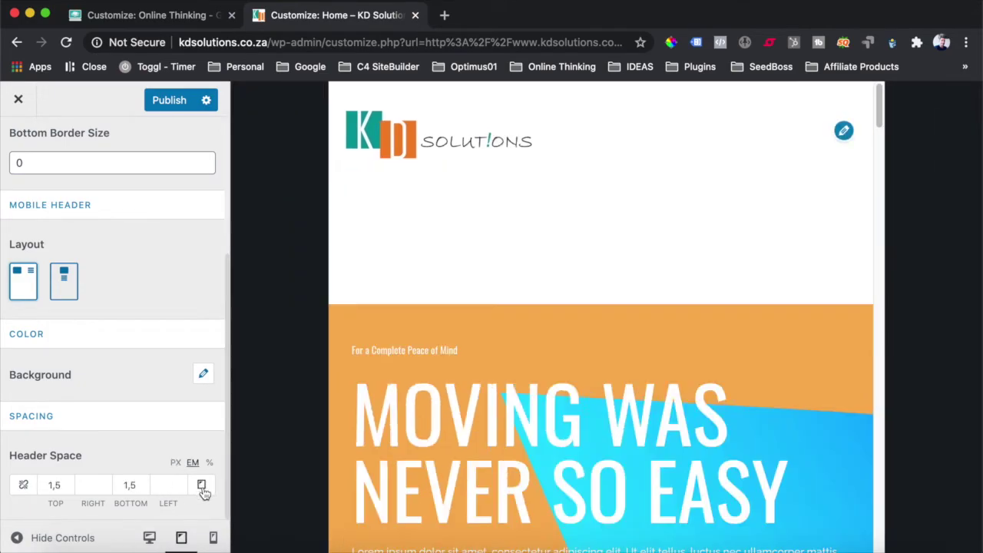
{"action": "left_click", "coordinate": [202, 485]}
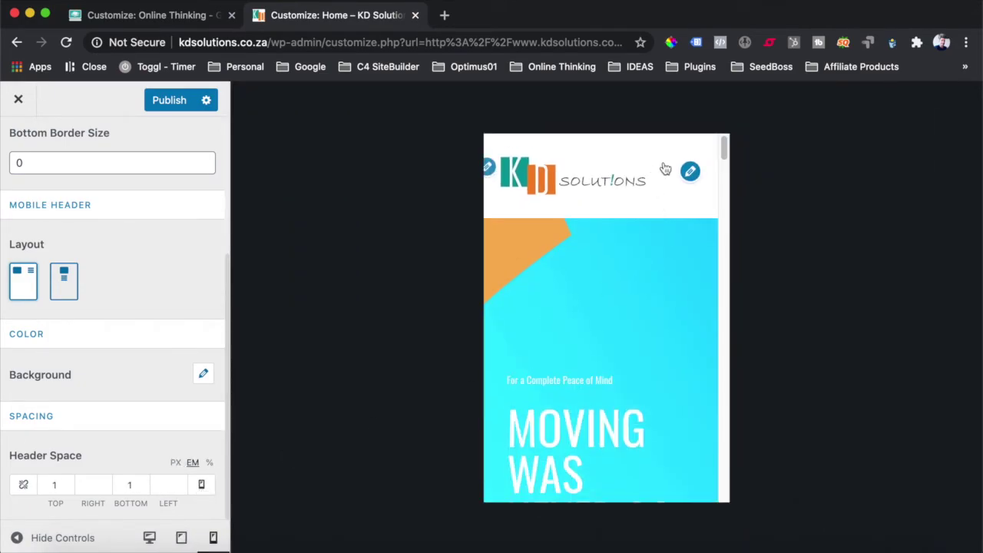
{"action": "left_click", "coordinate": [66, 281]}
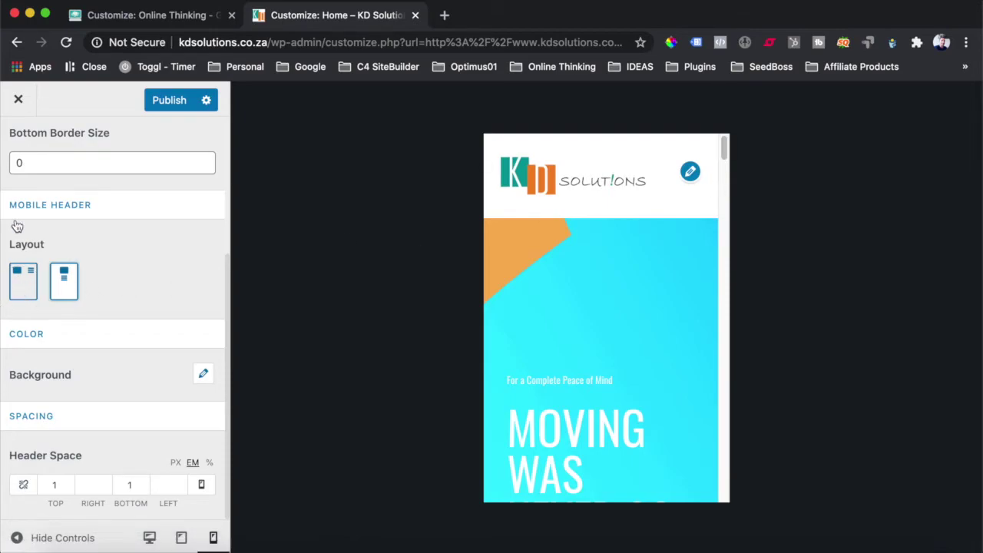
{"action": "left_click", "coordinate": [26, 285]}
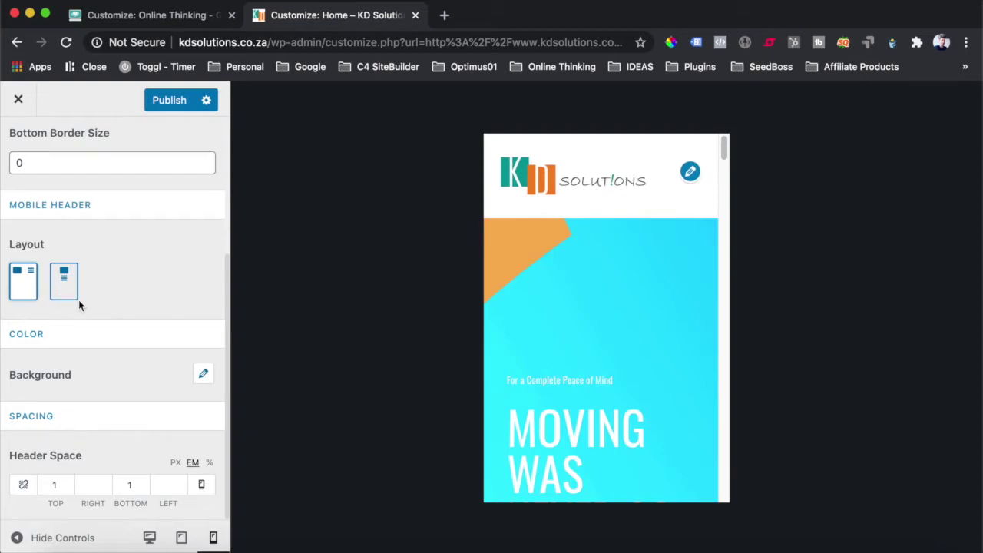
{"action": "scroll", "coordinate": [46, 300], "scroll_direction": "up", "scroll_amount": 5}
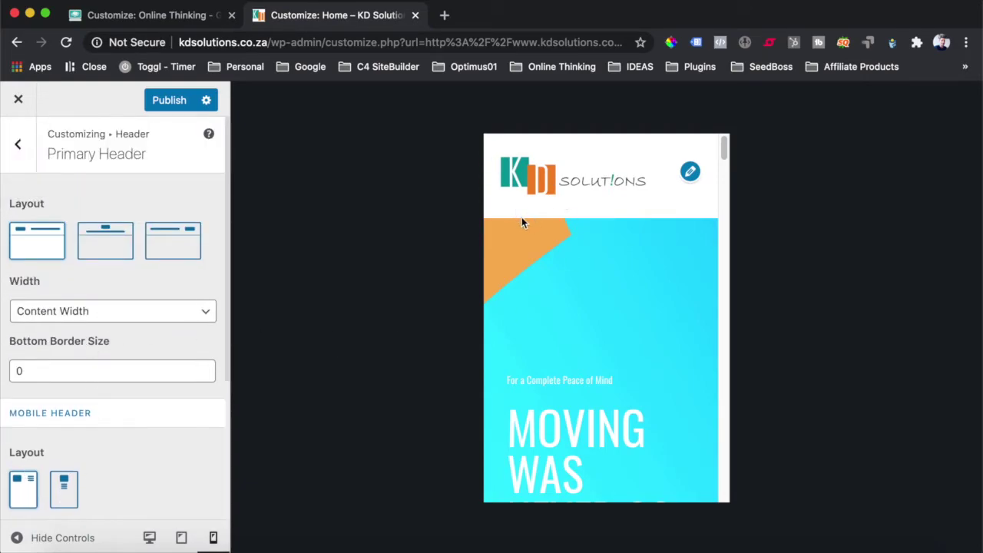
{"action": "scroll", "coordinate": [558, 274], "scroll_direction": "down", "scroll_amount": 3}
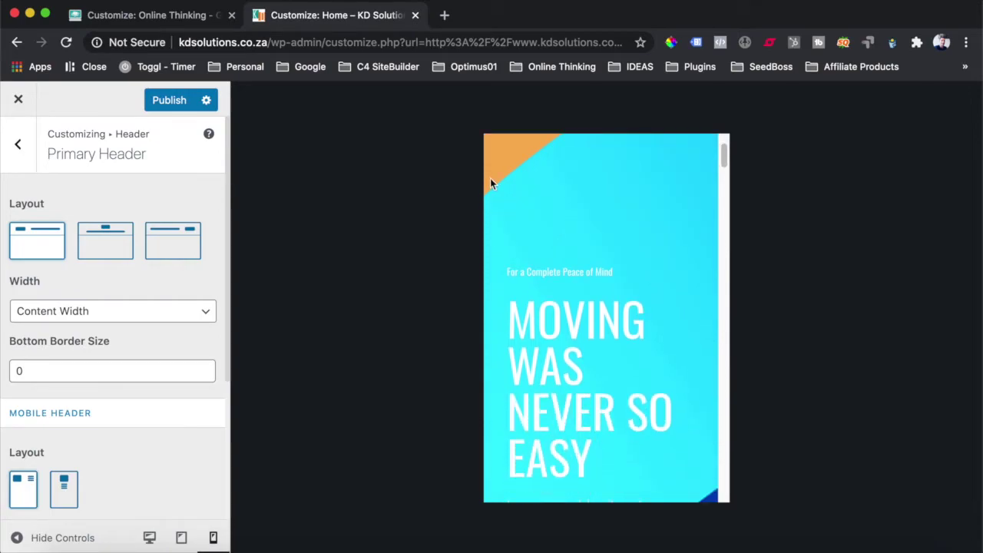
{"action": "scroll", "coordinate": [563, 295], "scroll_direction": "up", "scroll_amount": 3}
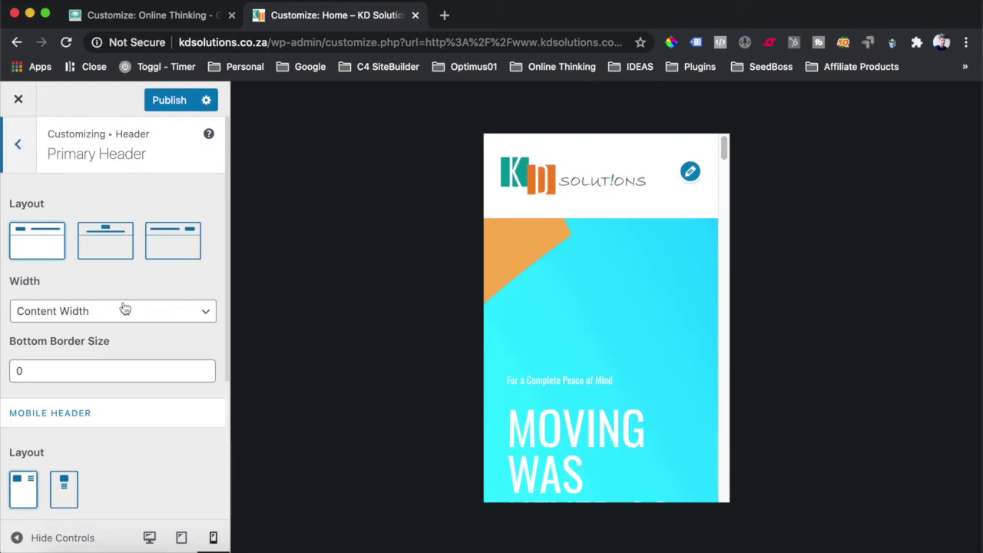
Leave the Primary Header settings and open the global Base Colors settings to look over the colour options
{"action": "left_click", "coordinate": [19, 150]}
{"action": "left_click", "coordinate": [18, 143]}
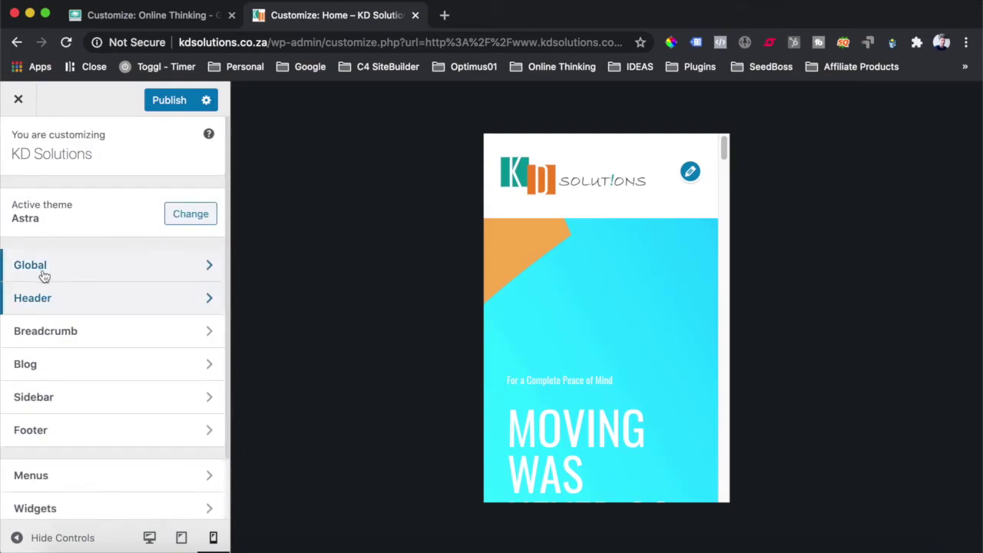
{"action": "left_click", "coordinate": [42, 271]}
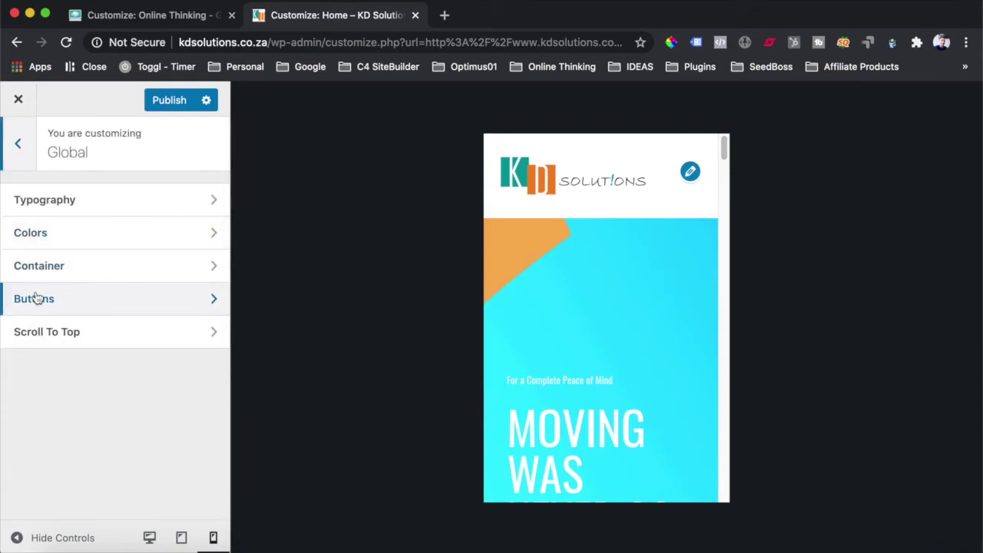
{"action": "left_click", "coordinate": [168, 252]}
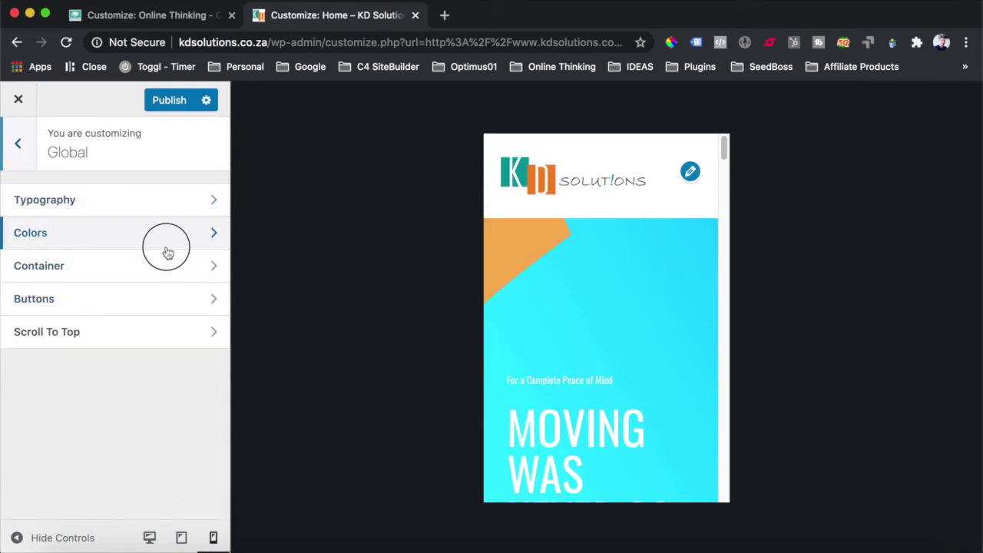
{"action": "left_click", "coordinate": [38, 229]}
{"action": "left_click", "coordinate": [42, 203]}
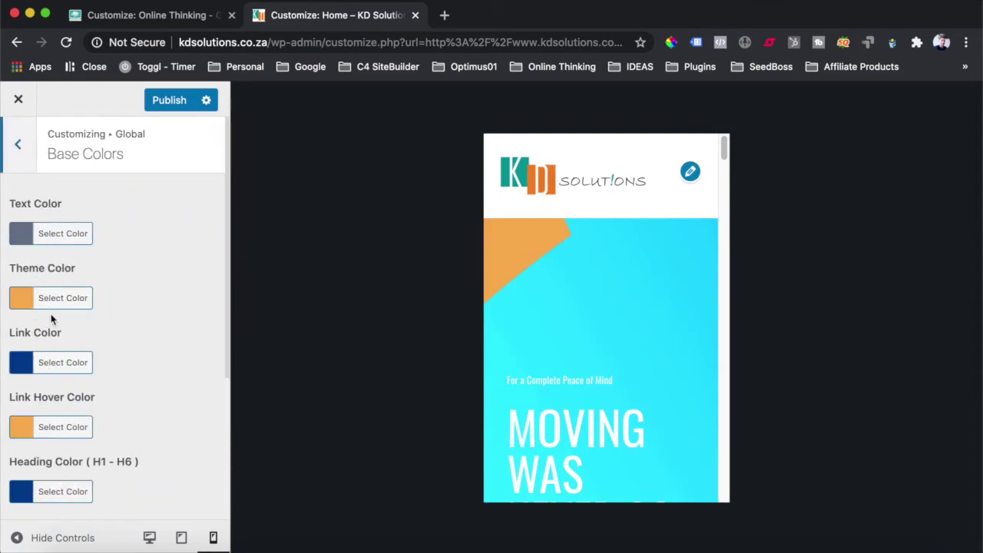
{"action": "scroll", "coordinate": [55, 318], "scroll_direction": "down", "scroll_amount": 2}
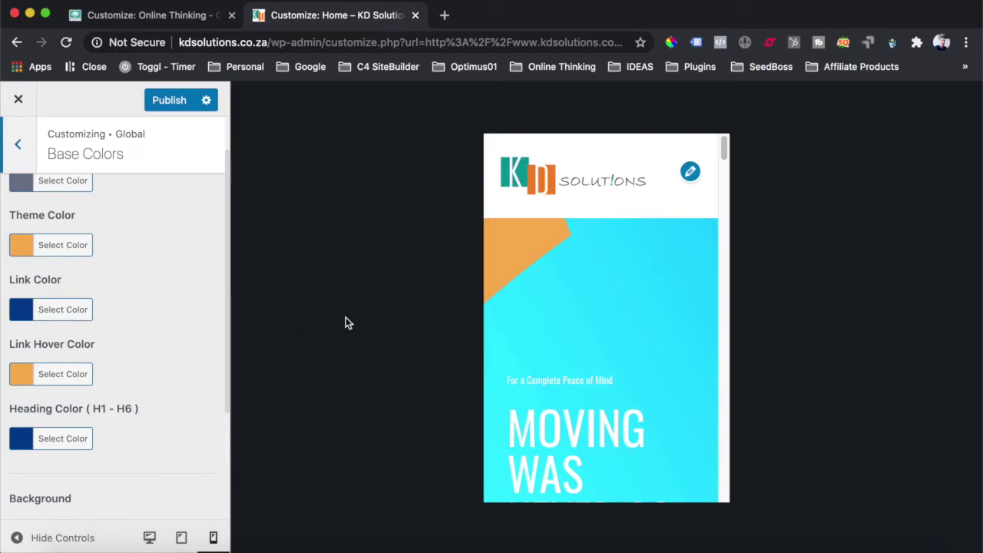
Sample the logo's orange with the ColorPick eyedropper and copy its RGB value, rgb(243,133,38)
{"action": "left_click", "coordinate": [671, 43]}
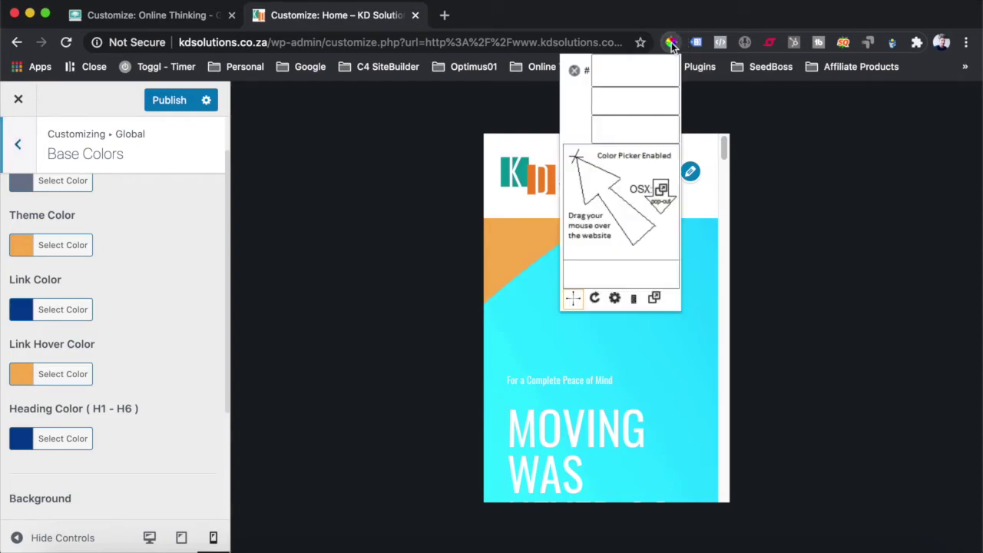
{"action": "left_click", "coordinate": [671, 42]}
{"action": "left_click", "coordinate": [673, 43]}
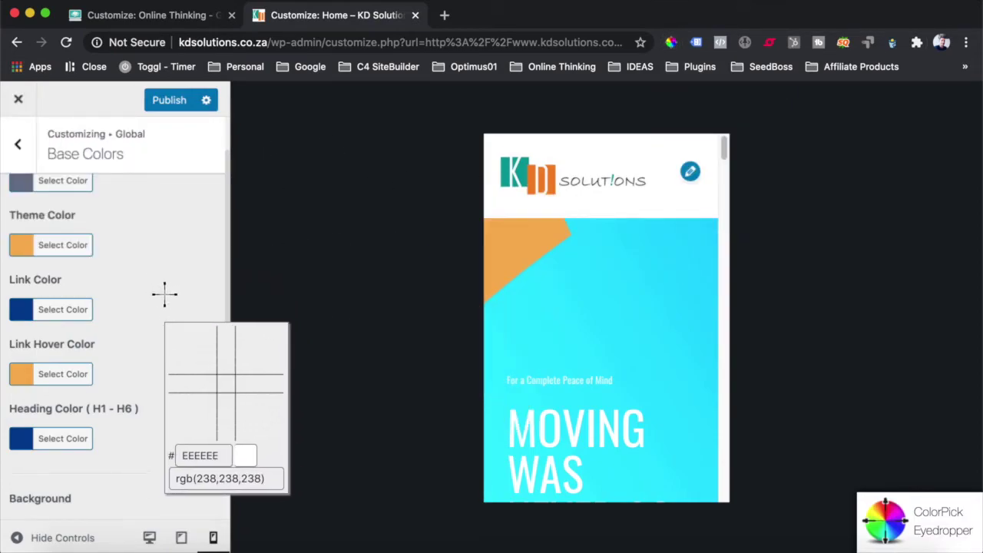
{"action": "left_click", "coordinate": [550, 170]}
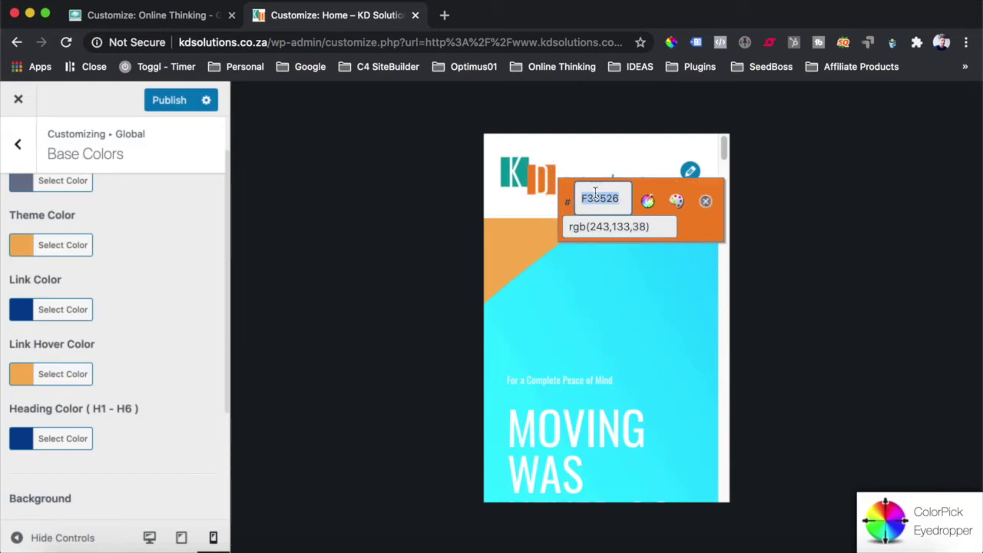
{"action": "left_click", "coordinate": [609, 227]}
{"action": "key", "text": "ctrl+c"}
{"action": "left_click", "coordinate": [704, 202]}
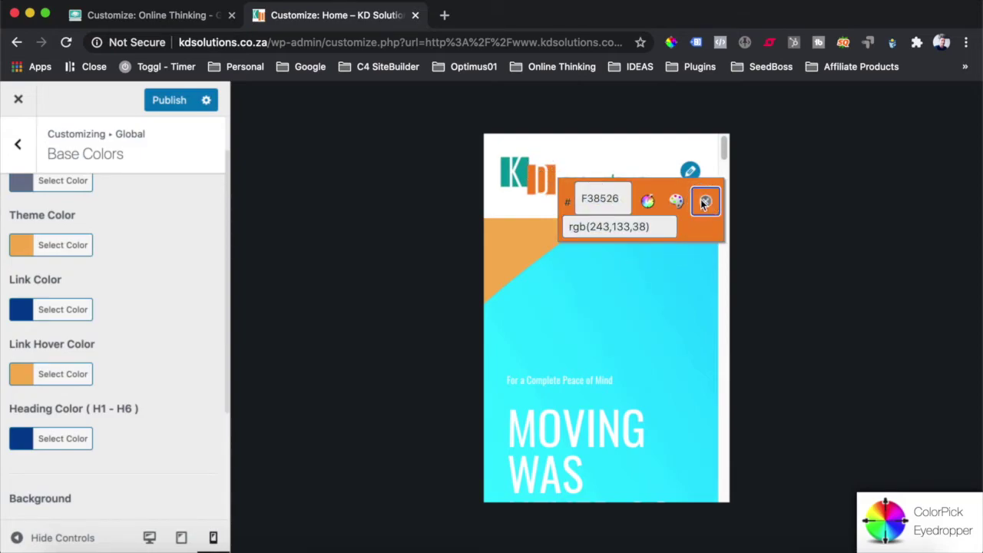
Try to set the Theme Color using the copied value rgb(243,133,38)
{"action": "left_click", "coordinate": [71, 246]}
{"action": "left_click", "coordinate": [131, 248]}
{"action": "key", "text": "ctrl+a"}
{"action": "key", "text": "ctrl+v"}
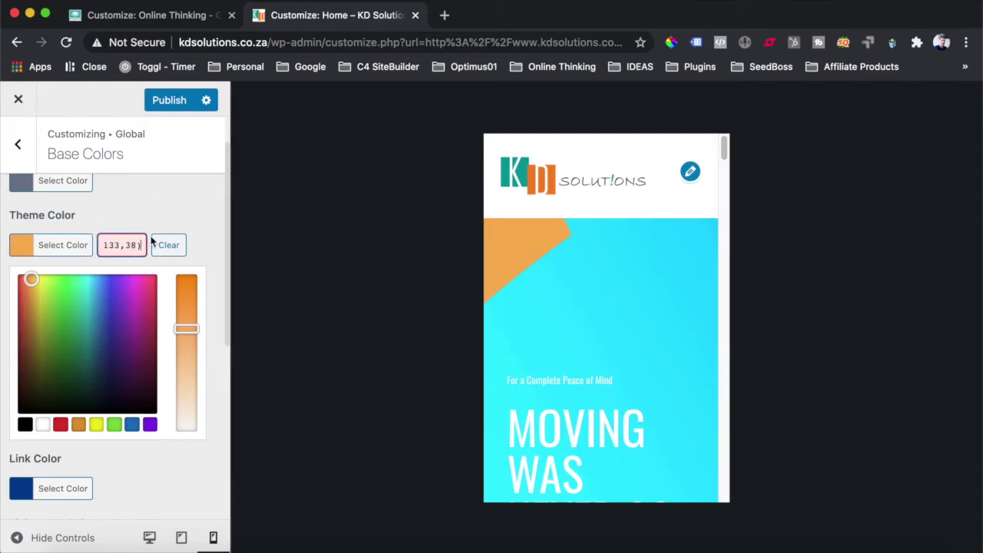
Sample the logo's orange with the eyedropper again and copy its hex code, F38527
{"action": "left_click", "coordinate": [671, 41]}
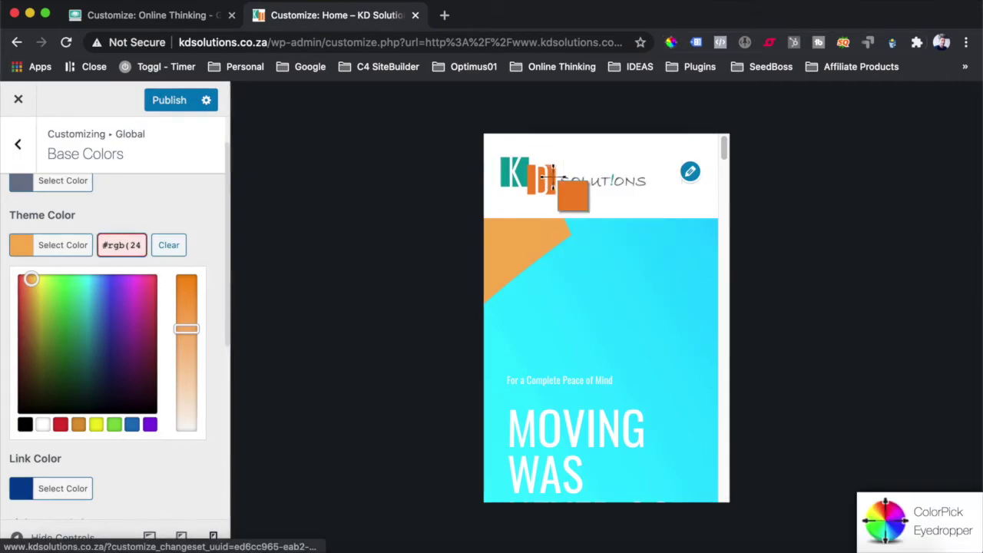
{"action": "left_click", "coordinate": [552, 176]}
{"action": "key", "text": "ctrl+c"}
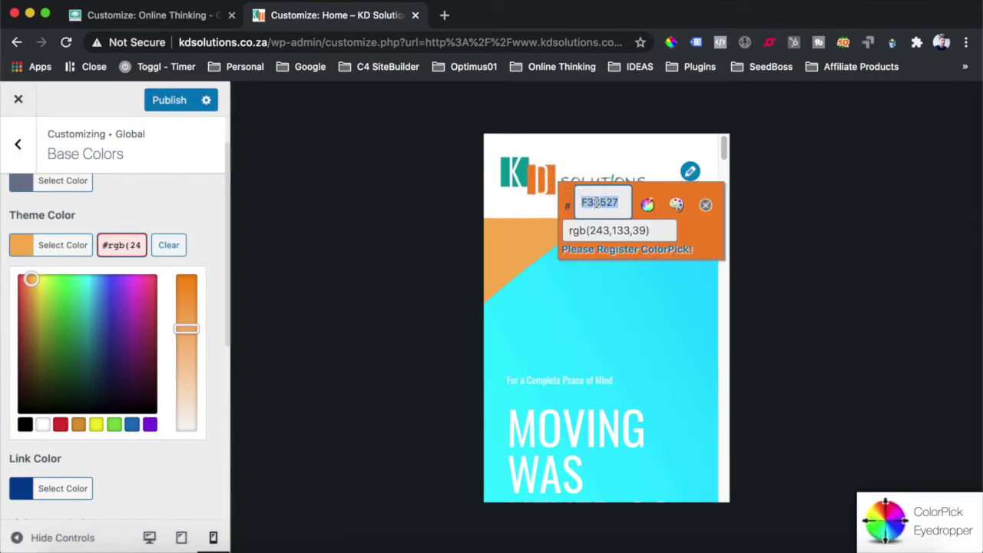
{"action": "left_click", "coordinate": [705, 206]}
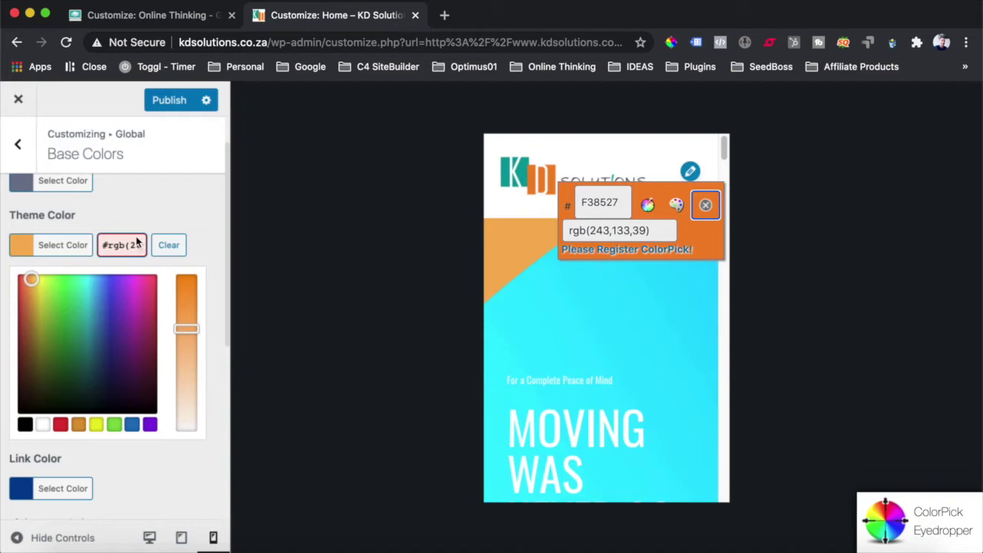
{"action": "left_click", "coordinate": [705, 206]}
Set the Theme Color to the logo's orange, F38527, and close its colour picker
{"action": "left_click", "coordinate": [66, 246]}
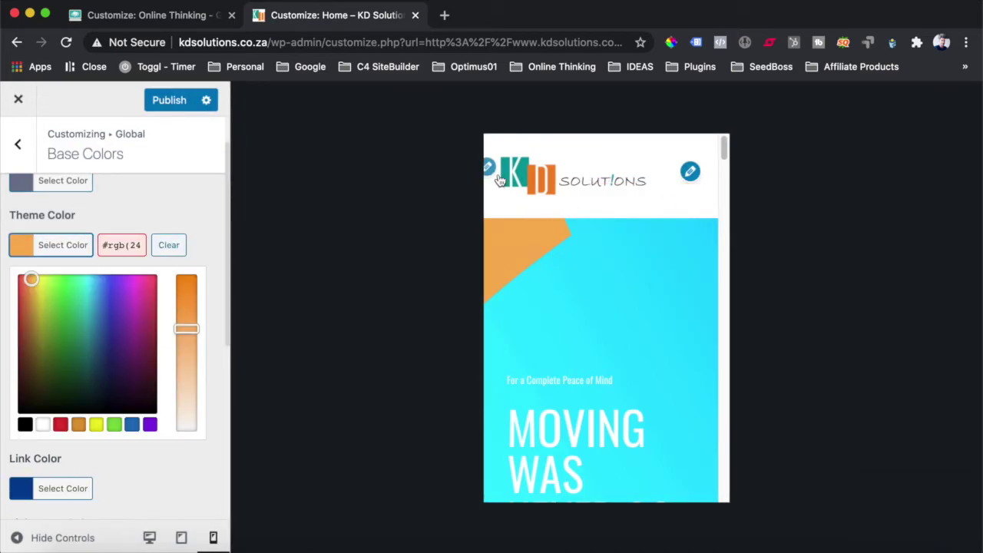
{"action": "left_click", "coordinate": [124, 246]}
{"action": "key", "text": "ctrl+a"}
{"action": "key", "text": "ctrl+v"}
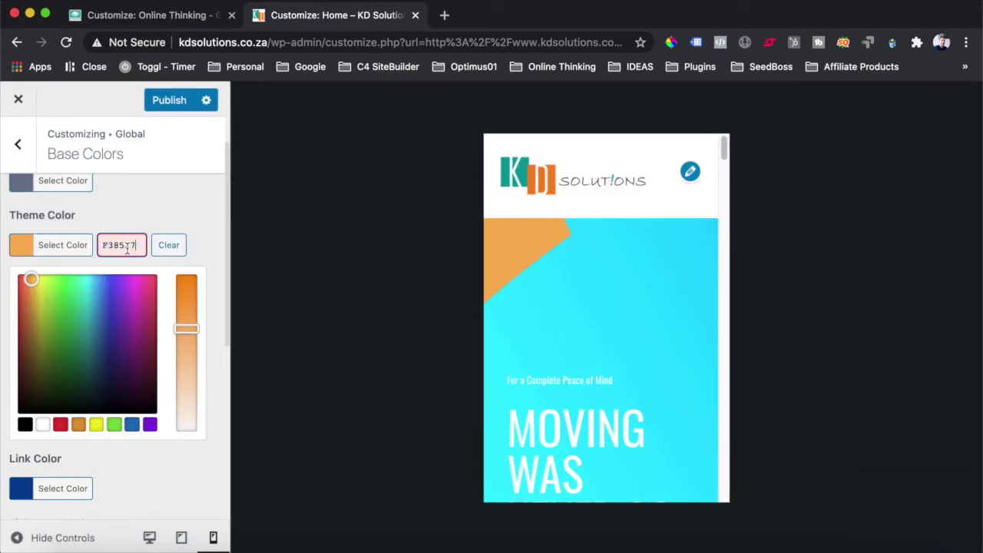
{"action": "key", "text": "Return"}
{"action": "left_click", "coordinate": [115, 220]}
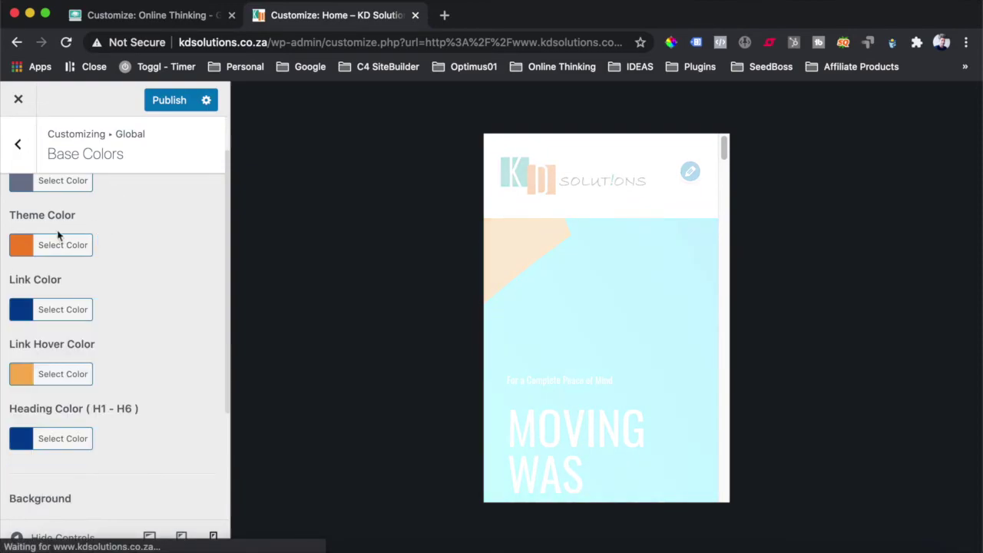
Set the Link Hover Color to the same orange, F38527, and close its colour picker
{"action": "left_click", "coordinate": [63, 374]}
{"action": "left_click", "coordinate": [129, 376]}
{"action": "double_click", "coordinate": [129, 378]}
{"action": "key", "text": "super+v"}
{"action": "left_click_drag", "start_coordinate": [138, 330], "coordinate": [488, 256]}
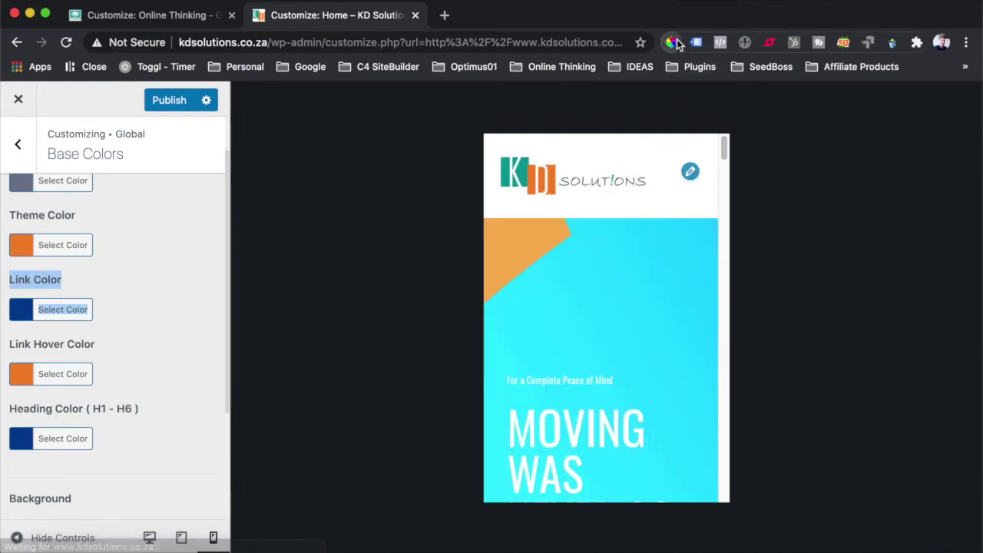
Sample the teal of the logo's K with the ColorPick eyedropper and copy its hex code, 049B9A
{"action": "left_click", "coordinate": [676, 43]}
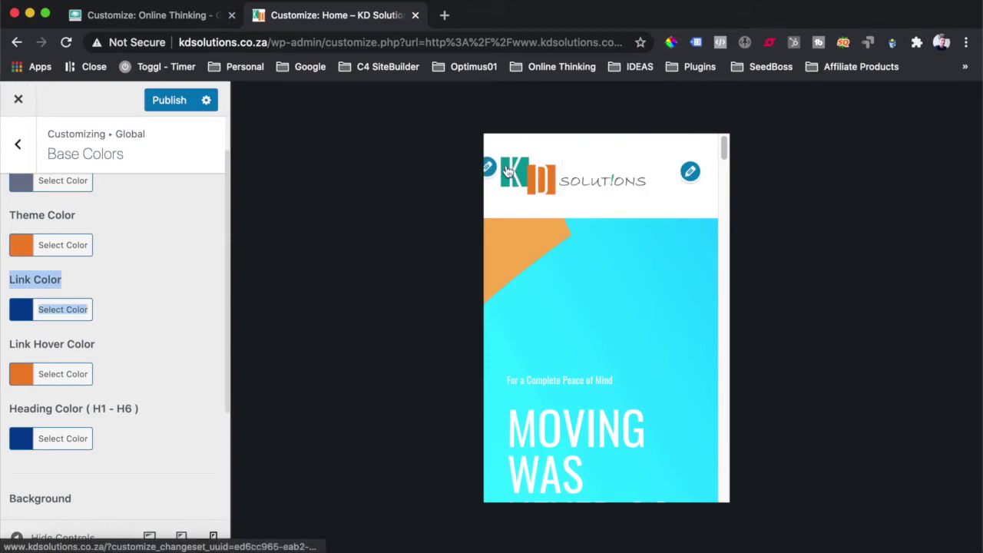
{"action": "left_click", "coordinate": [672, 42]}
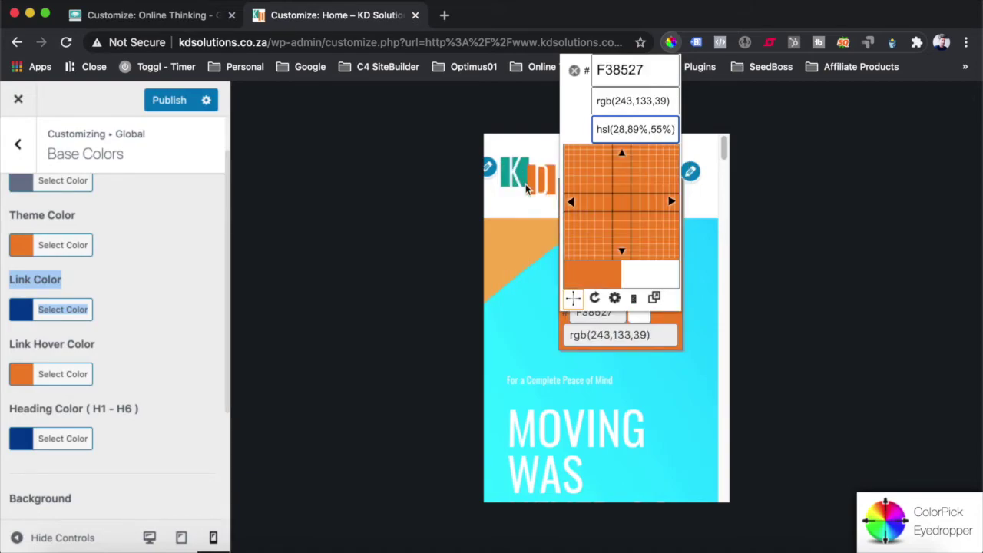
{"action": "left_click", "coordinate": [513, 172]}
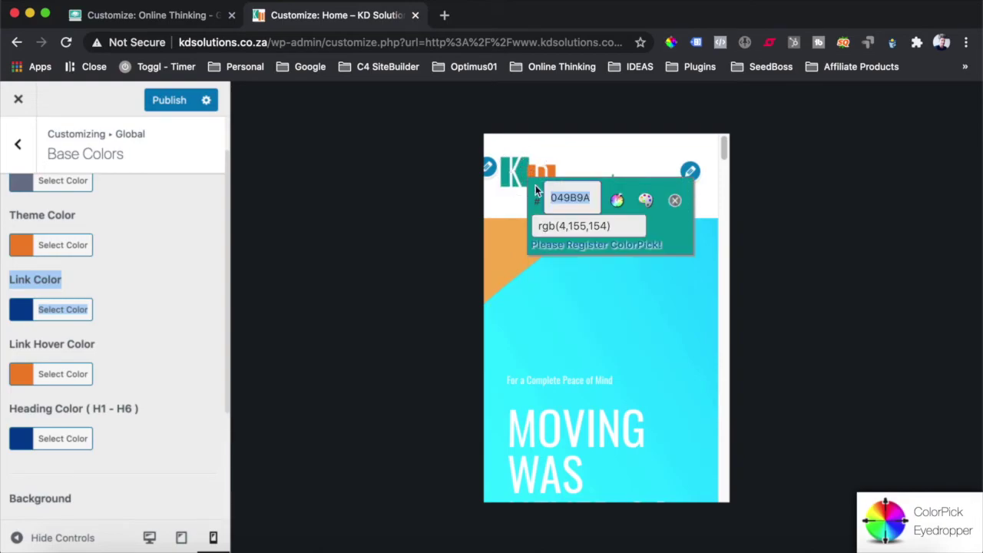
{"action": "left_click", "coordinate": [676, 201]}
Set the Link Color to the logo's teal, #049b9a
{"action": "left_click", "coordinate": [54, 311]}
{"action": "left_click", "coordinate": [123, 309]}
{"action": "double_click", "coordinate": [123, 309]}
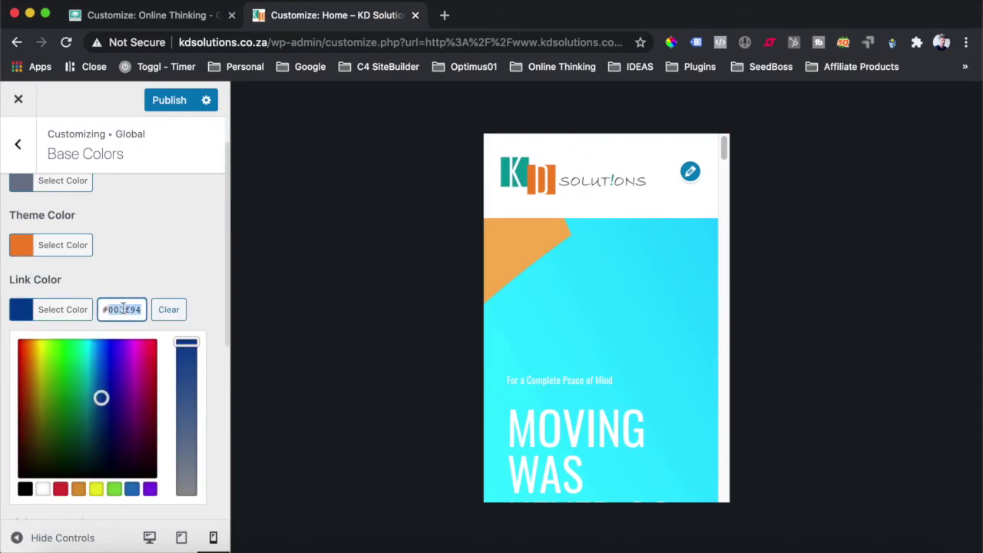
{"action": "key", "text": "super+v"}
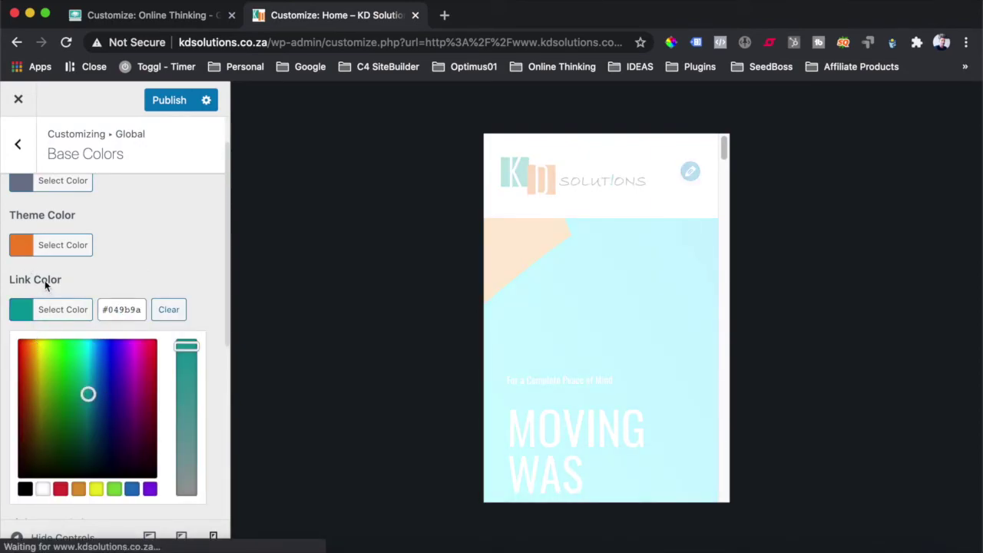
Set the Heading Color (H1 - H6) to the logo's teal, #049b9a, and close its colour picker
{"action": "left_click", "coordinate": [45, 280]}
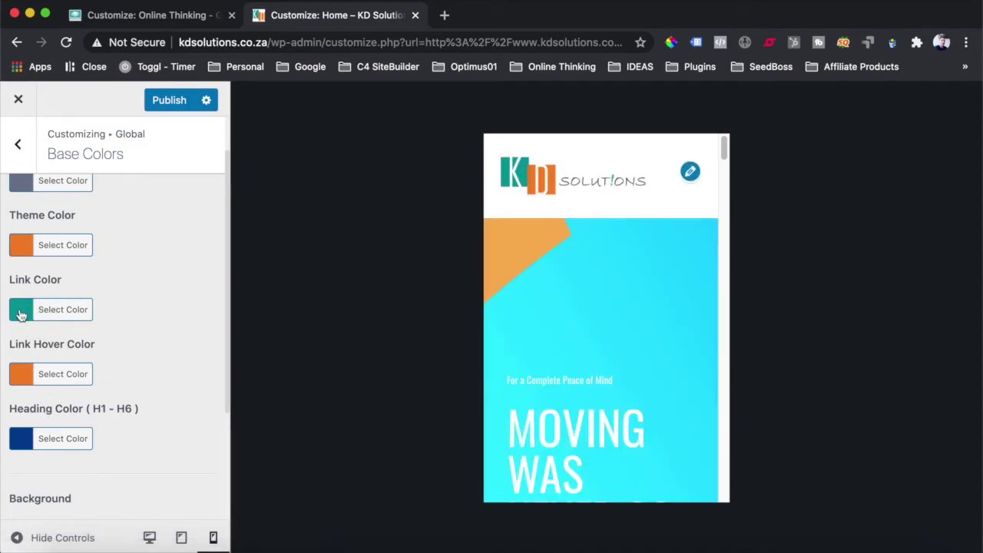
{"action": "left_click", "coordinate": [54, 444]}
{"action": "left_click", "coordinate": [129, 436]}
{"action": "double_click", "coordinate": [129, 434]}
{"action": "type", "text": "049b9a"}
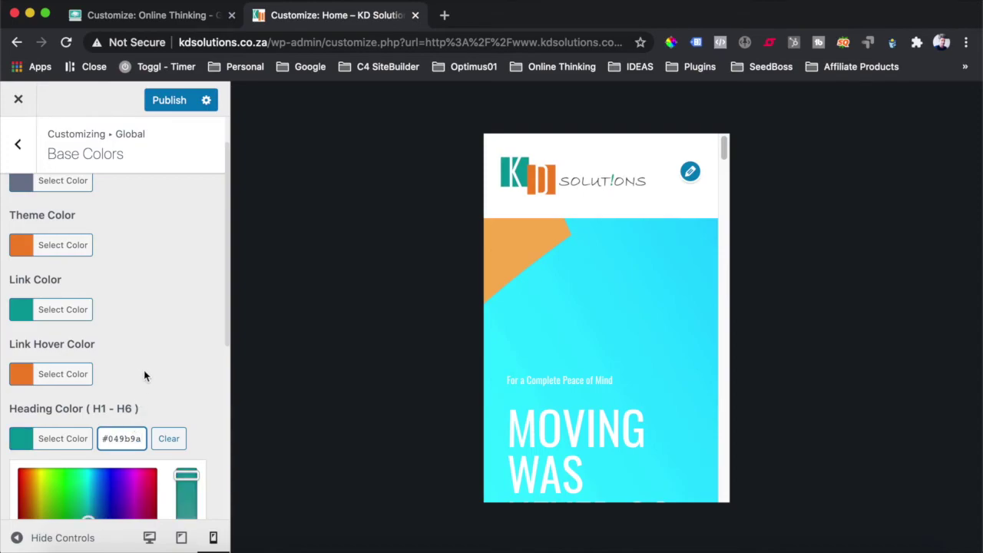
{"action": "left_click", "coordinate": [144, 376]}
{"action": "scroll", "coordinate": [69, 376], "scroll_direction": "up", "scroll_amount": 2}
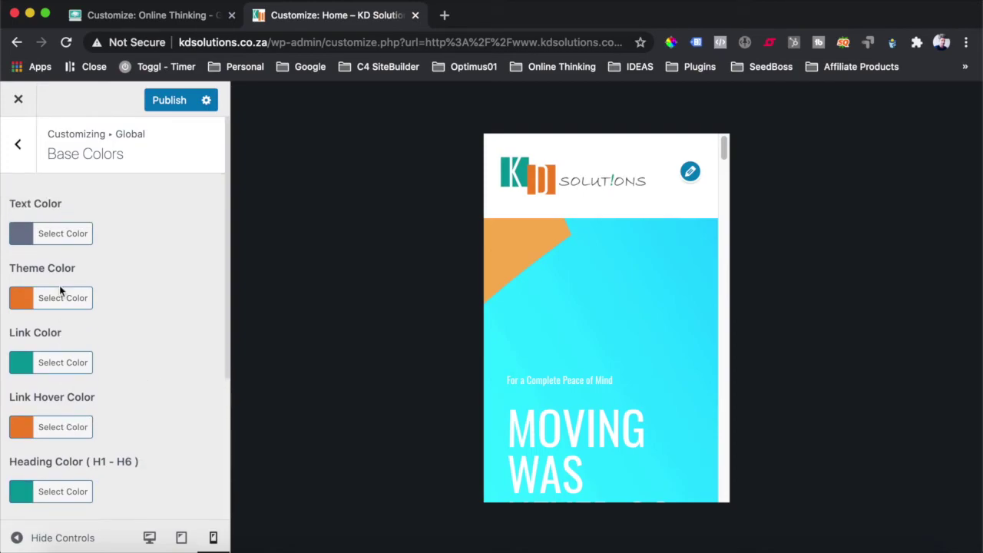
Look at the Content colour settings and open the Scroll To Top settings to see its button at the page's end
{"action": "left_click", "coordinate": [10, 158]}
{"action": "left_click", "coordinate": [108, 241]}
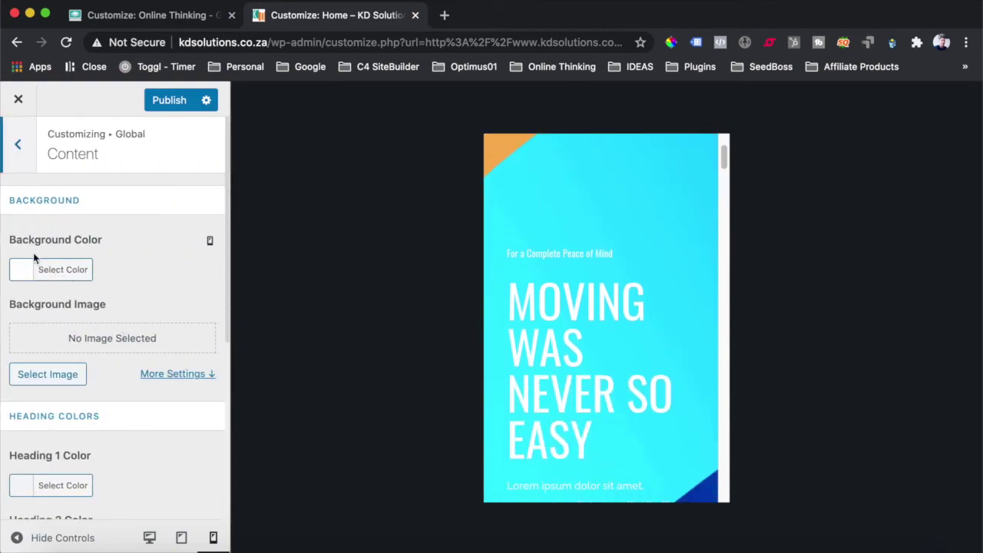
{"action": "left_click", "coordinate": [21, 165]}
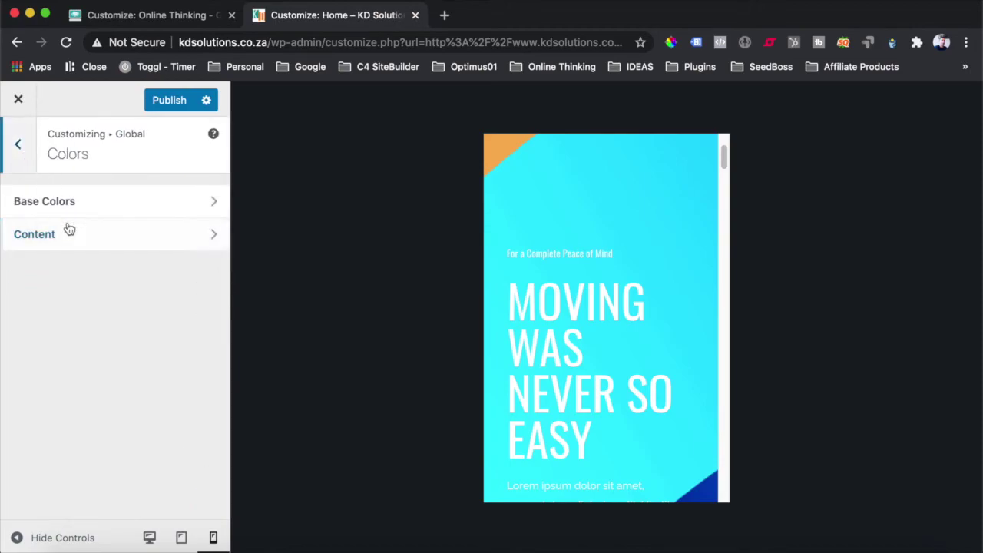
{"action": "key", "text": "Escape"}
{"action": "left_click", "coordinate": [85, 338]}
{"action": "scroll", "coordinate": [653, 338], "scroll_direction": "down", "scroll_amount": 15}
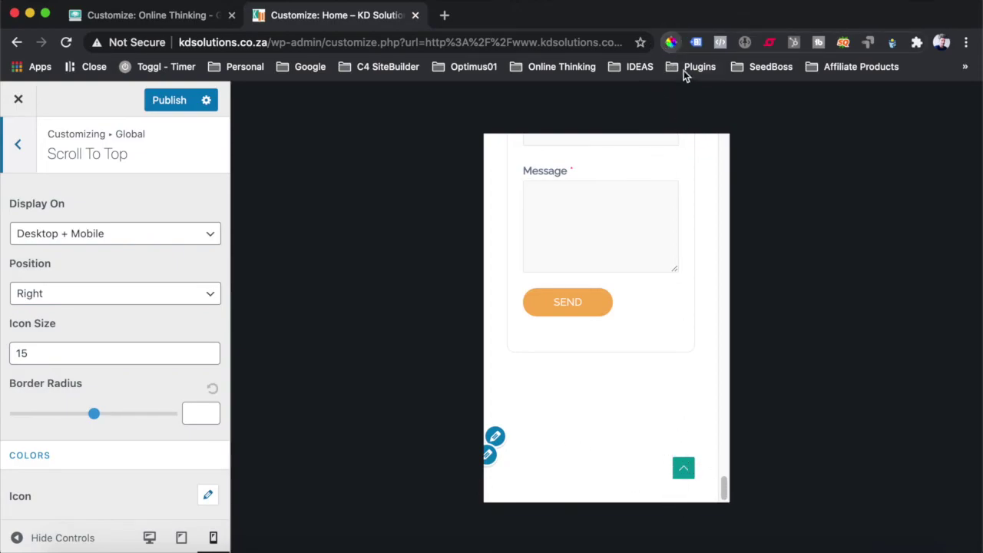
{"action": "left_click", "coordinate": [326, 297]}
{"action": "scroll", "coordinate": [555, 276], "scroll_direction": "up", "scroll_amount": 9}
{"action": "scroll", "coordinate": [578, 322], "scroll_direction": "up", "scroll_amount": 4}
{"action": "scroll", "coordinate": [578, 323], "scroll_direction": "down", "scroll_amount": 7}
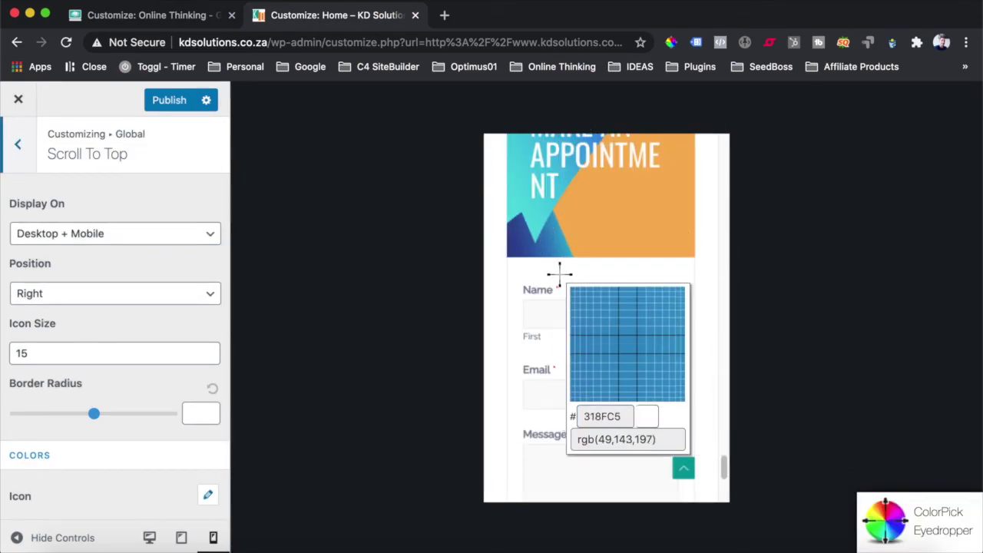
{"action": "key", "text": "Escape"}
Sample the orange of the logo's D with the ColorPick eyedropper and copy its hex code, F38527
{"action": "scroll", "coordinate": [559, 274], "scroll_direction": "up", "scroll_amount": 20}
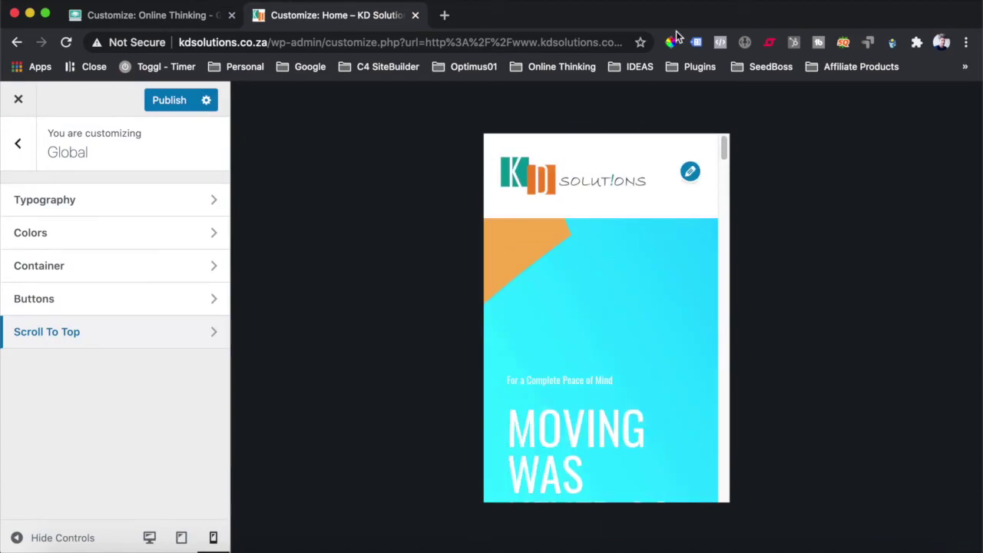
{"action": "left_click", "coordinate": [672, 43]}
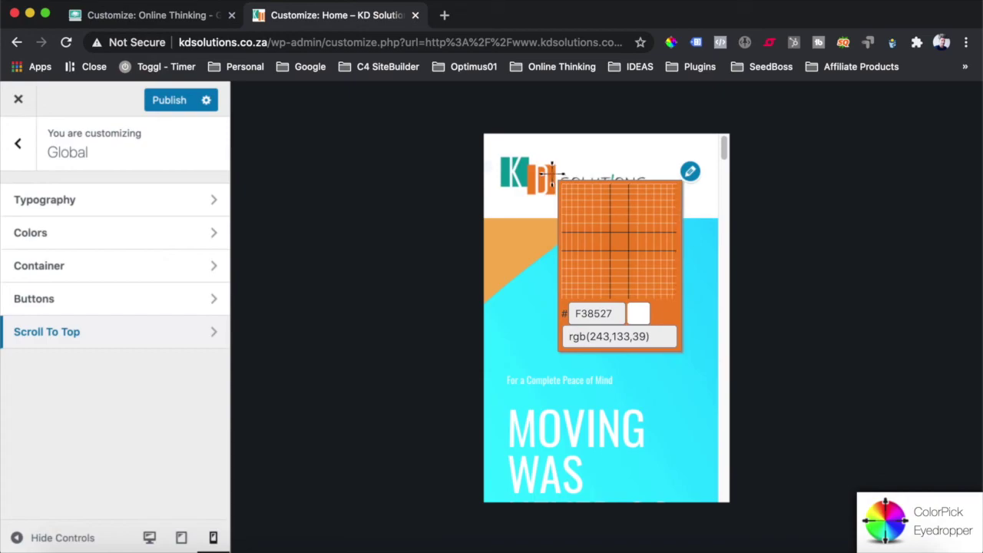
{"action": "left_click", "coordinate": [551, 174]}
{"action": "left_click", "coordinate": [705, 203]}
Set the Scroll To Top icon's normal Background Color to the logo's orange, #f38527, and close its colour picker
{"action": "scroll", "coordinate": [677, 306], "scroll_direction": "down", "scroll_amount": 15}
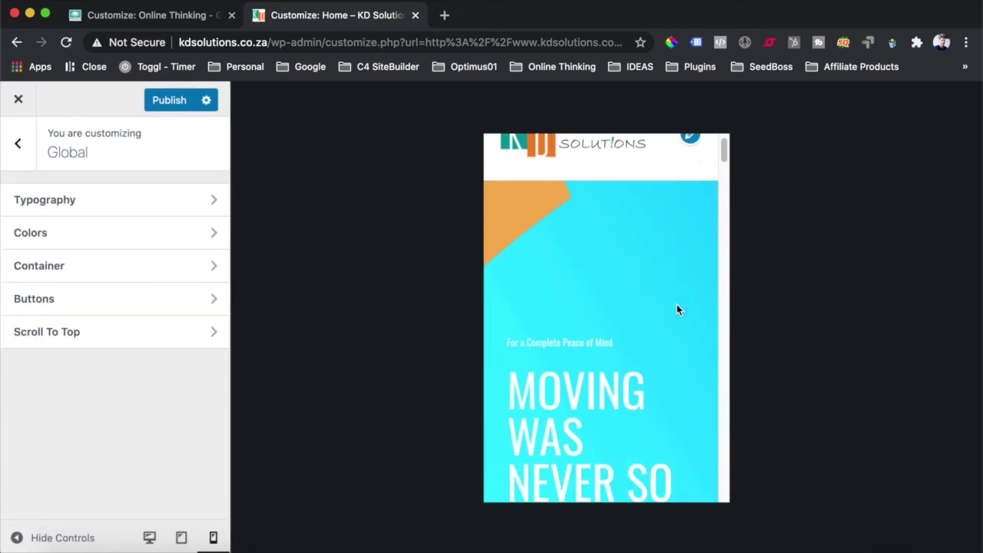
{"action": "left_click", "coordinate": [192, 332]}
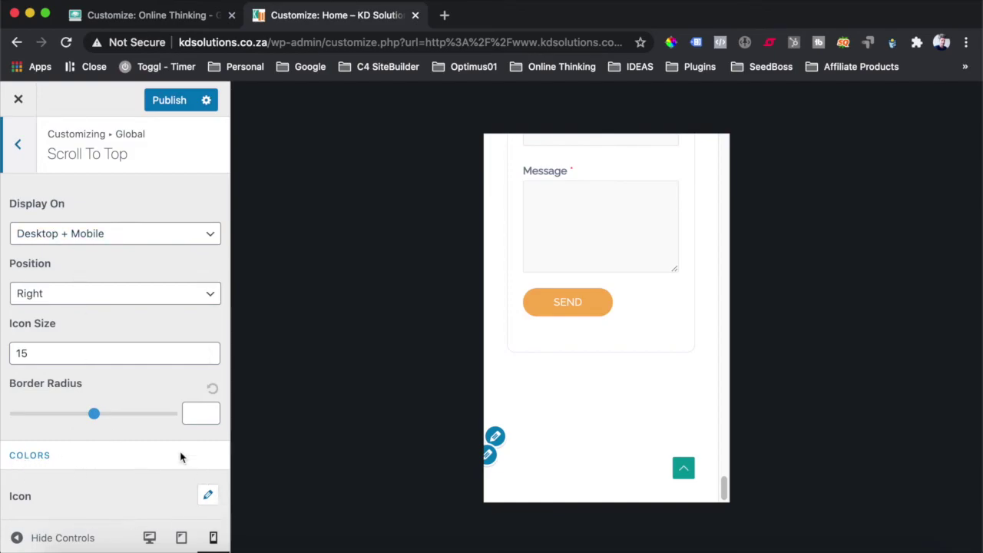
{"action": "left_click", "coordinate": [208, 497]}
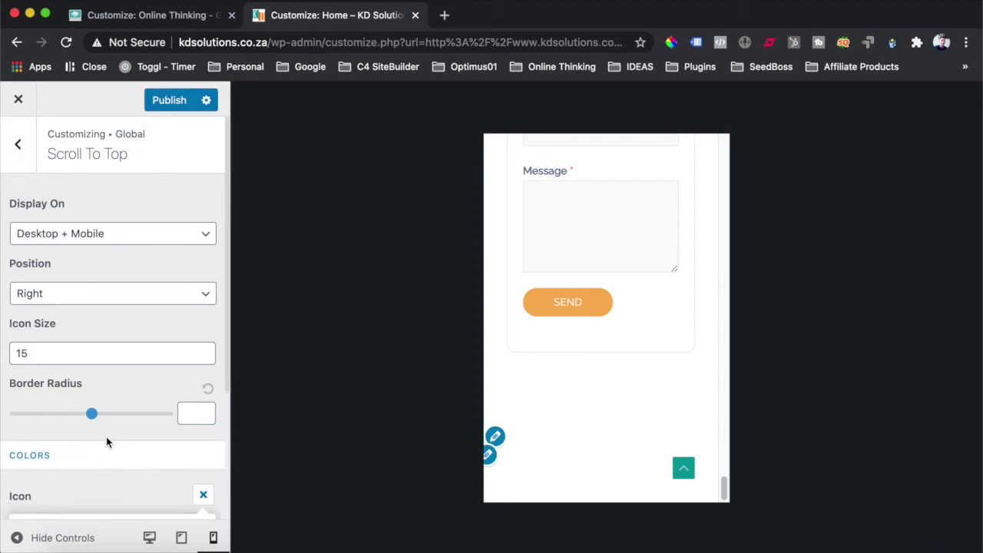
{"action": "scroll", "coordinate": [106, 442], "scroll_direction": "down", "scroll_amount": 3}
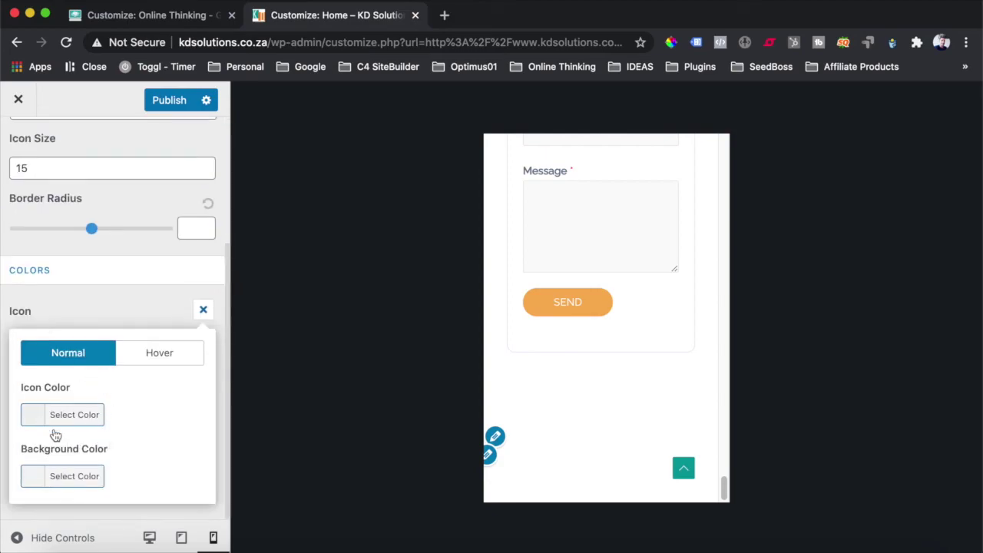
{"action": "left_click", "coordinate": [77, 476]}
{"action": "left_click", "coordinate": [135, 476]}
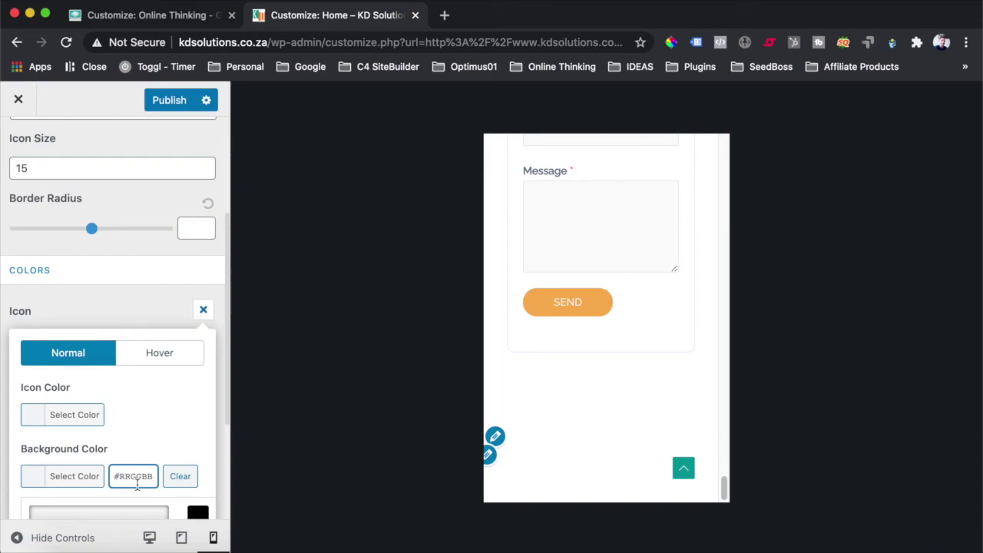
{"action": "type", "text": "#f38527"}
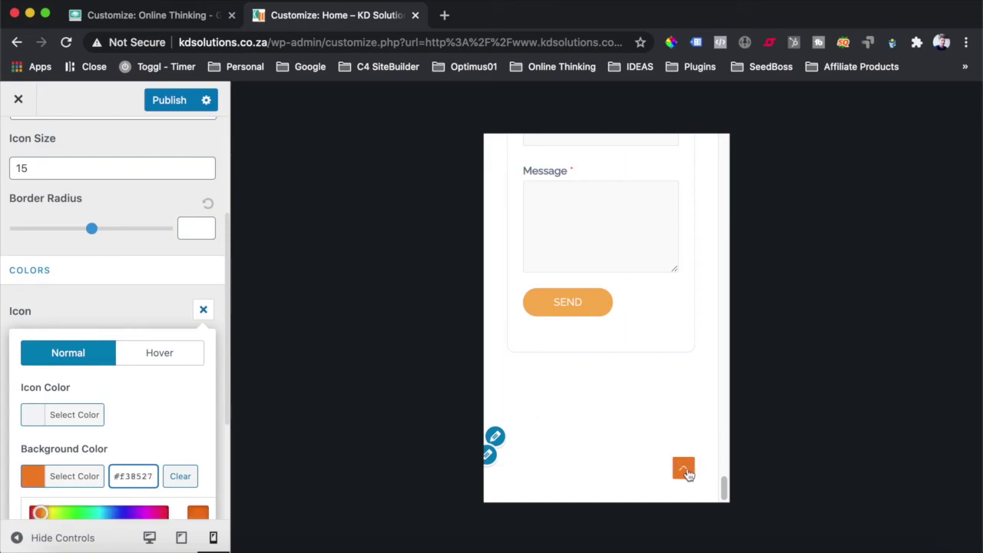
{"action": "left_click", "coordinate": [167, 407]}
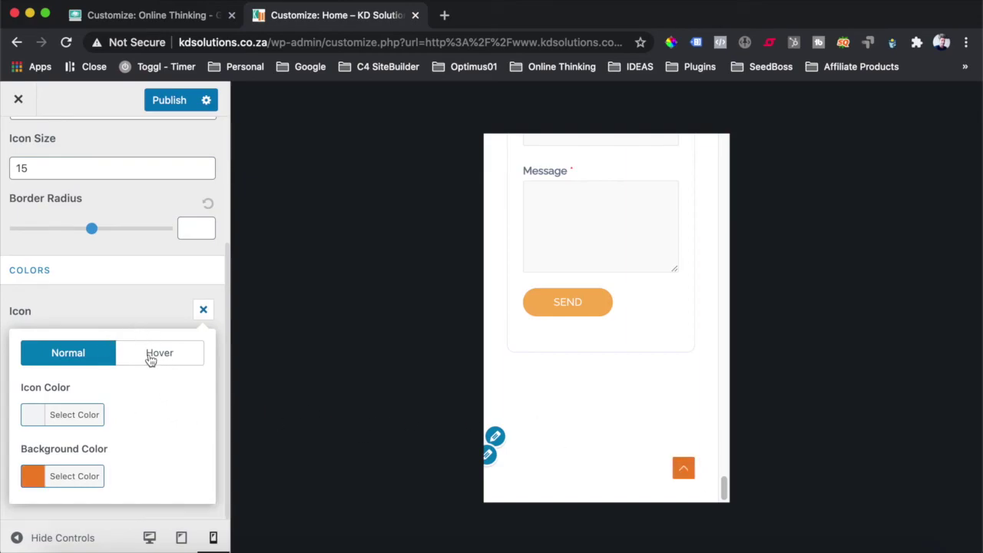
Set the Scroll To Top icon's hover Background Color to #f38527, lighten it to #f29b4f, and return to the Global settings
{"action": "left_click", "coordinate": [152, 354]}
{"action": "left_click", "coordinate": [58, 485]}
{"action": "left_click", "coordinate": [132, 476]}
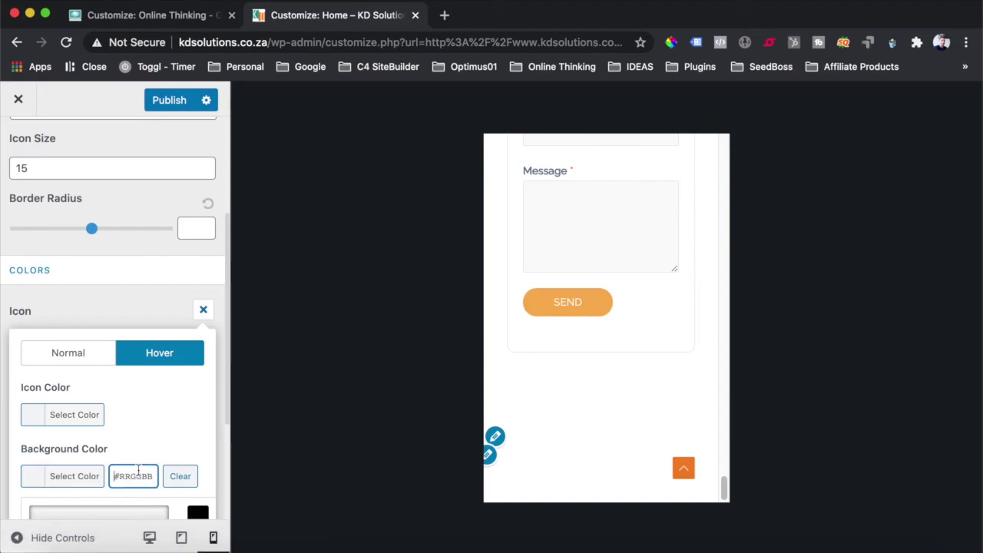
{"action": "type", "text": "#f38527"}
{"action": "scroll", "coordinate": [139, 445], "scroll_direction": "down", "scroll_amount": 5}
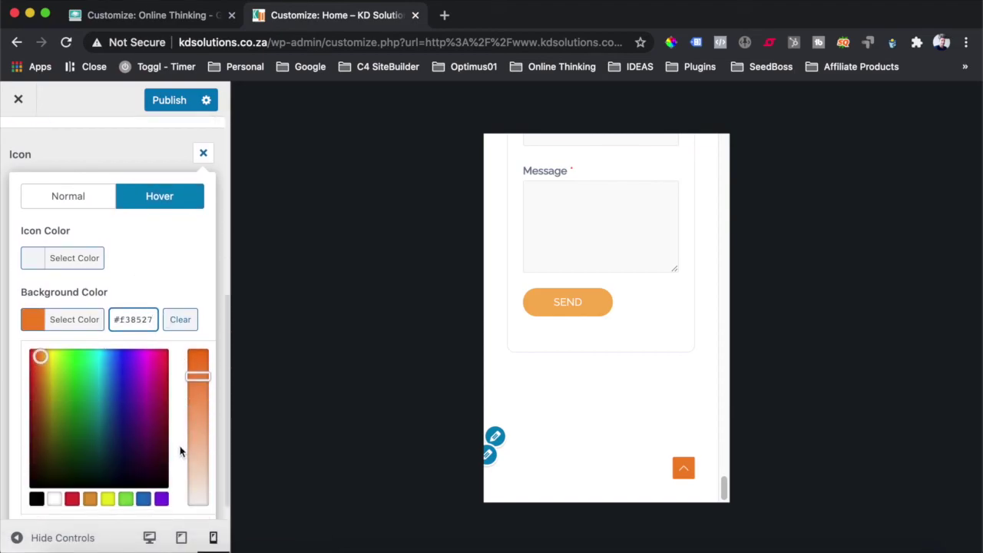
{"action": "left_click_drag", "start_coordinate": [206, 386], "coordinate": [200, 401]}
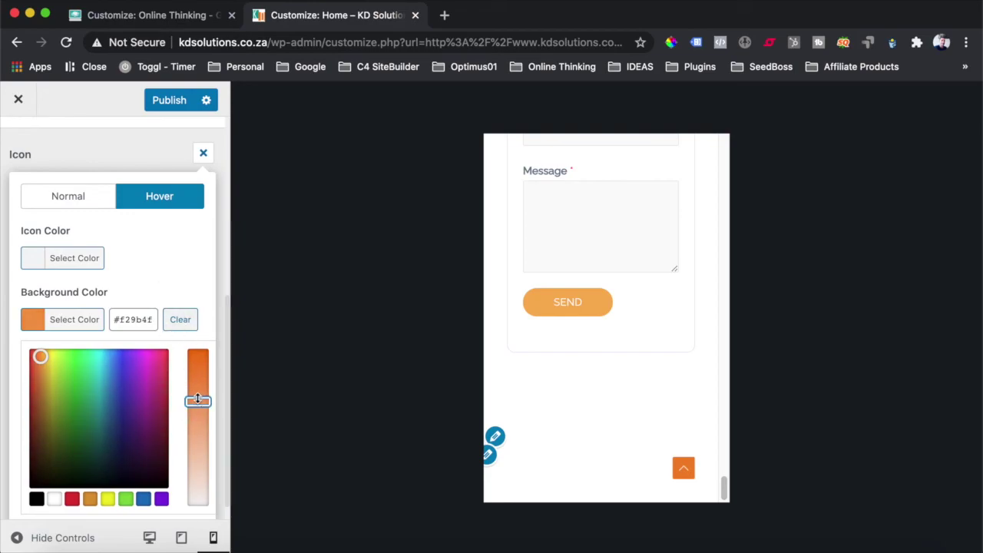
{"action": "scroll", "coordinate": [165, 269], "scroll_direction": "up", "scroll_amount": 5}
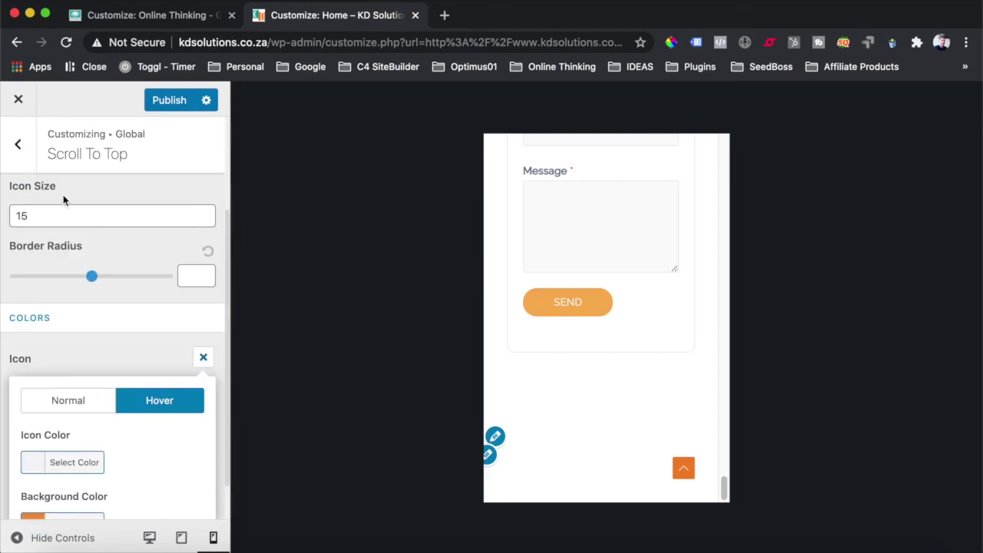
{"action": "left_click", "coordinate": [68, 400]}
{"action": "scroll", "coordinate": [92, 384], "scroll_direction": "down", "scroll_amount": 1}
{"action": "left_click", "coordinate": [122, 353]}
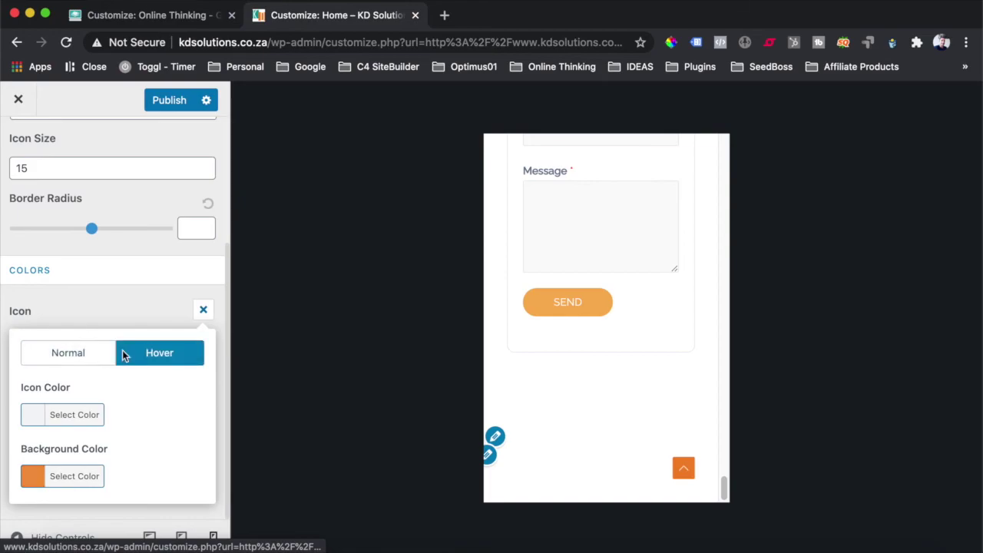
{"action": "scroll", "coordinate": [93, 277], "scroll_direction": "up", "scroll_amount": 5}
{"action": "left_click", "coordinate": [17, 144]}
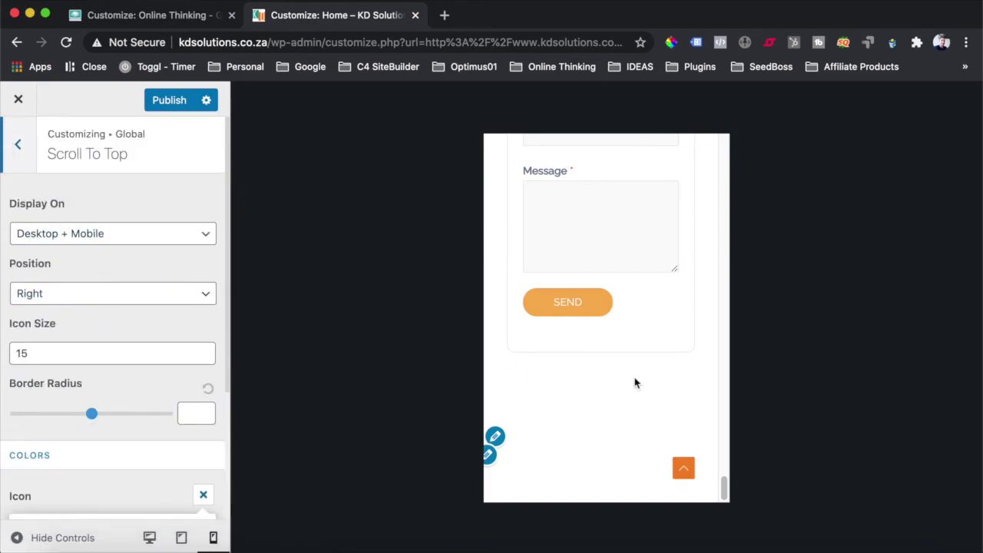
Switch the preview to desktop size and look over the home page's header menu and hero section
{"action": "scroll", "coordinate": [635, 377], "scroll_direction": "up", "scroll_amount": 15}
{"action": "scroll", "coordinate": [634, 377], "scroll_direction": "up", "scroll_amount": 20}
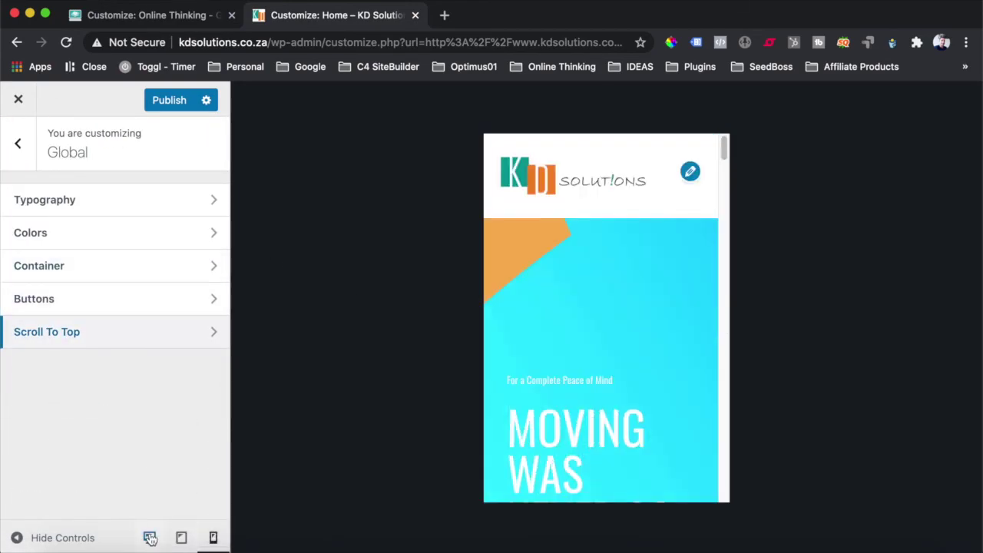
{"action": "left_click", "coordinate": [150, 535]}
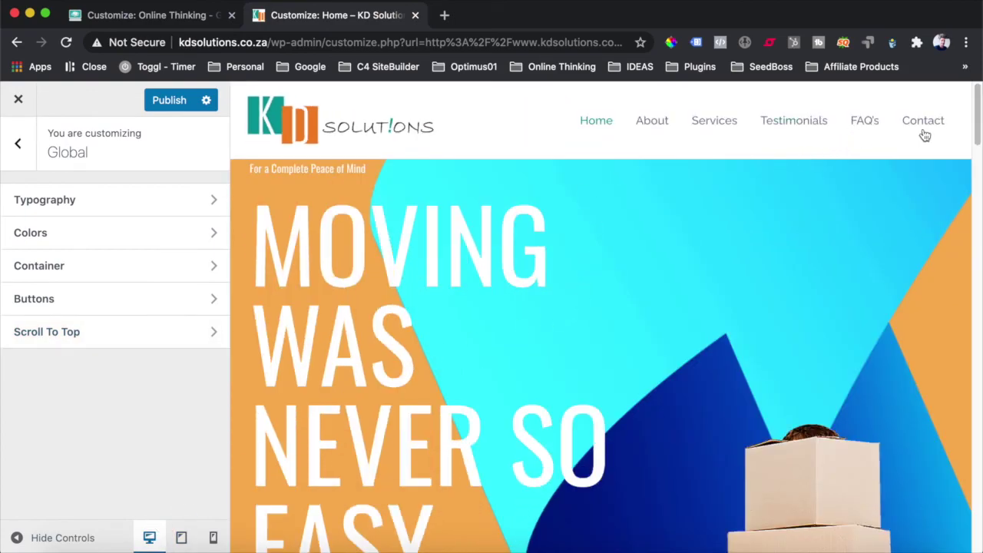
{"action": "scroll", "coordinate": [392, 173], "scroll_direction": "down", "scroll_amount": 3}
{"action": "scroll", "coordinate": [428, 315], "scroll_direction": "up", "scroll_amount": 3}
Check the Sidebar settings from the main Customizer list and look through the home page preview
{"action": "left_click", "coordinate": [18, 143]}
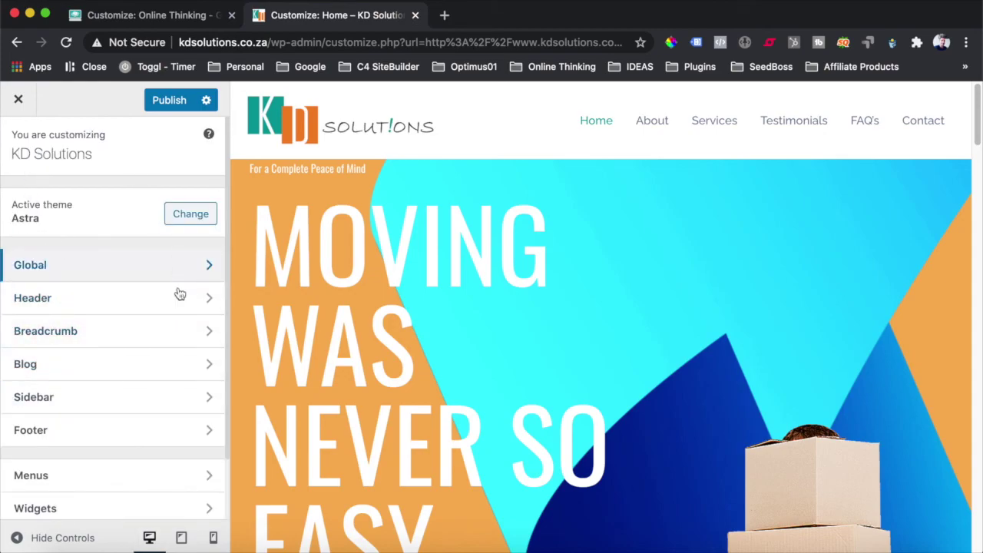
{"action": "left_click", "coordinate": [22, 147]}
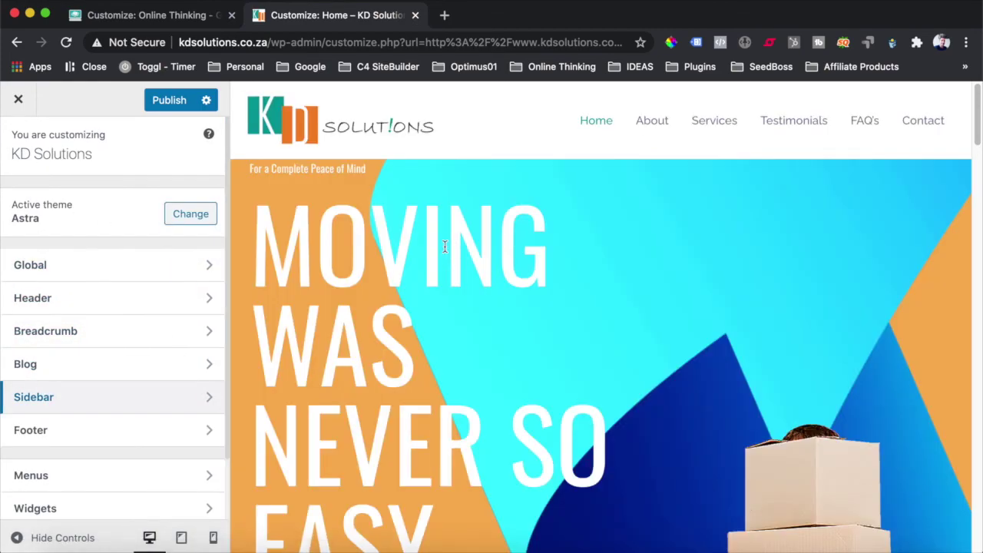
{"action": "scroll", "coordinate": [444, 247], "scroll_direction": "down", "scroll_amount": 10}
{"action": "scroll", "coordinate": [446, 249], "scroll_direction": "up", "scroll_amount": 10}
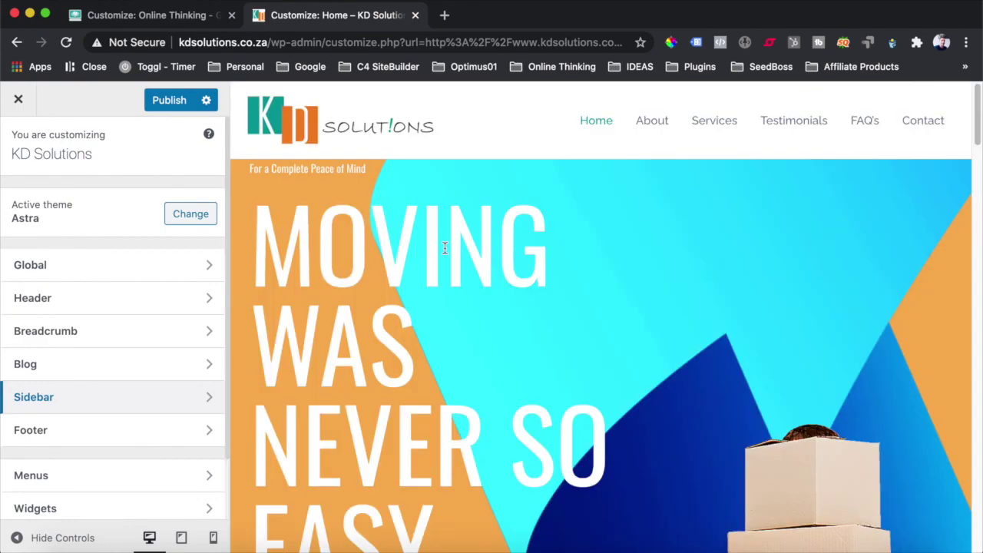